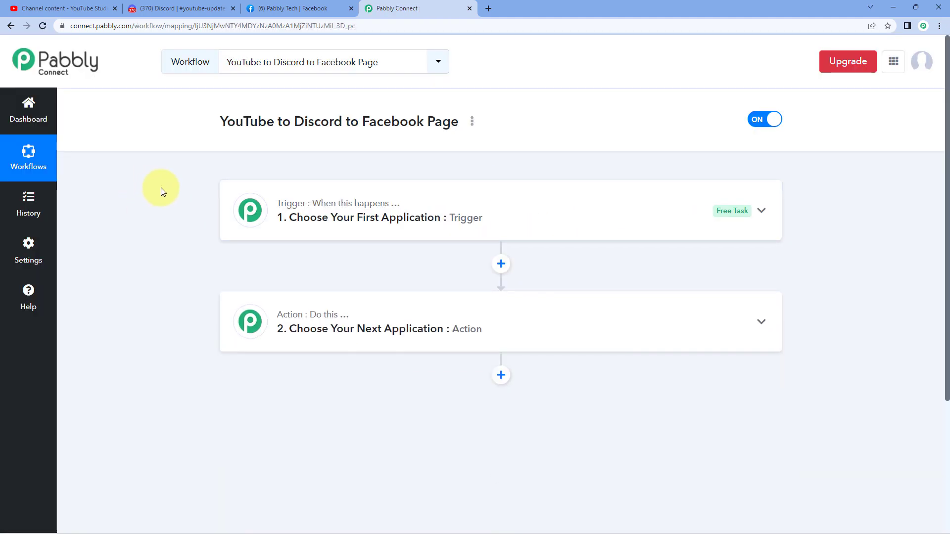
# Step: Search for YouTube and choose it as the workflow's trigger application
pyautogui.scroll(-1, 188, 194)
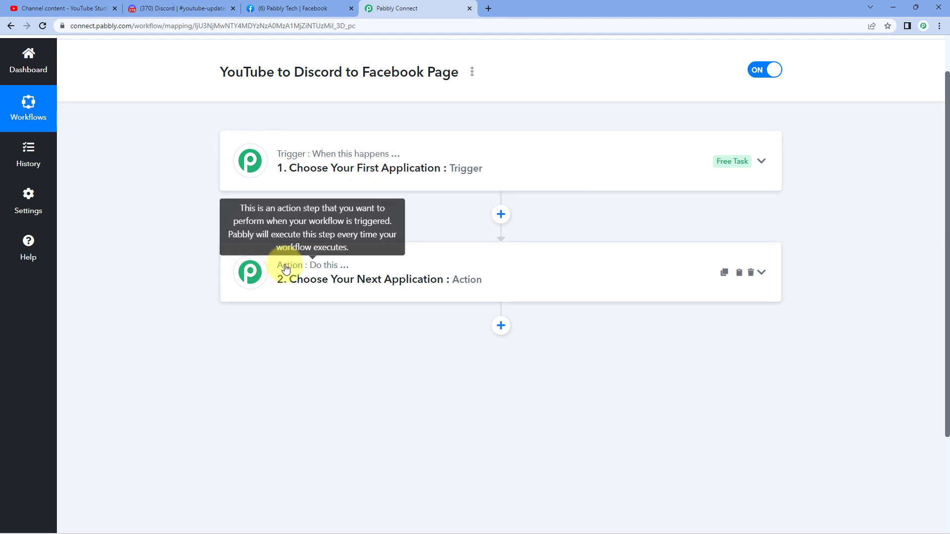
pyautogui.click(429, 167)
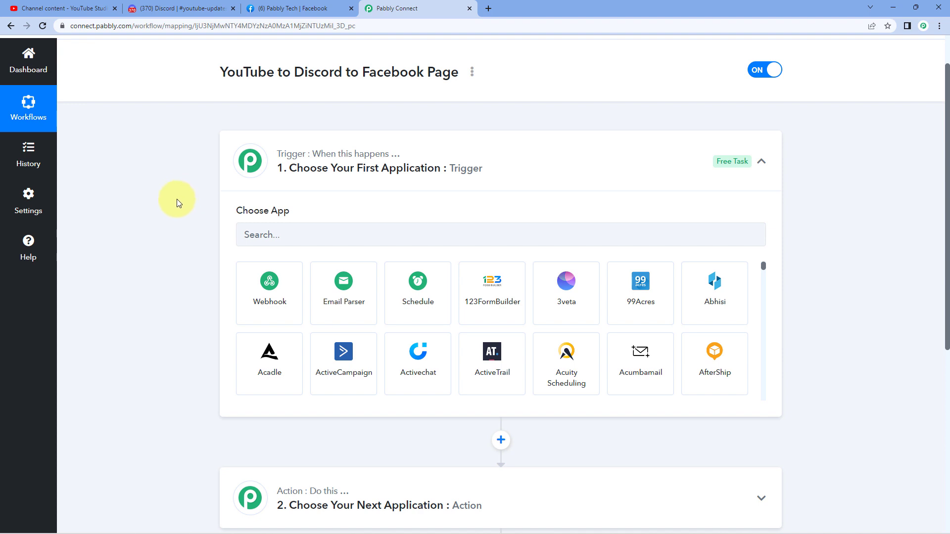
pyautogui.scroll(-1, 178, 203)
pyautogui.click(294, 180)
pyautogui.write('Y')
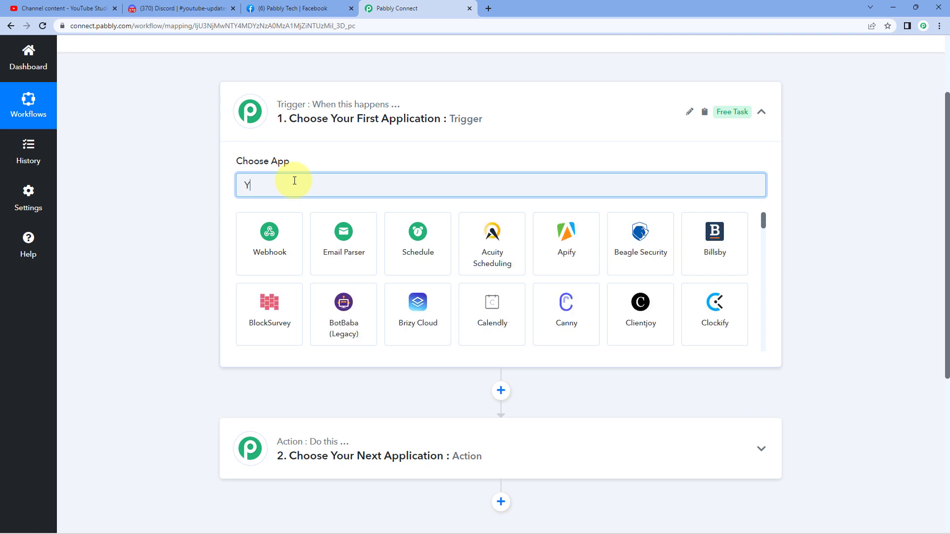
pyautogui.write('ouTube')
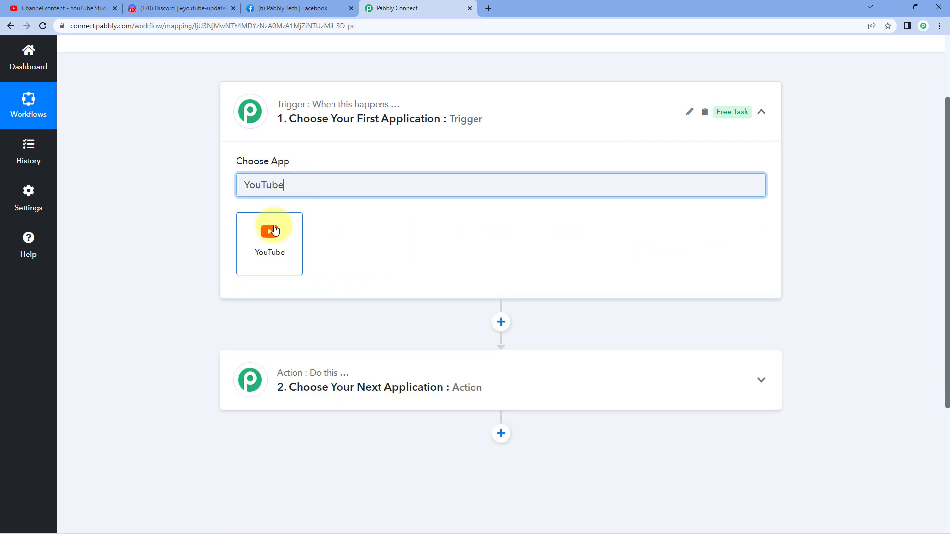
pyautogui.click(272, 230)
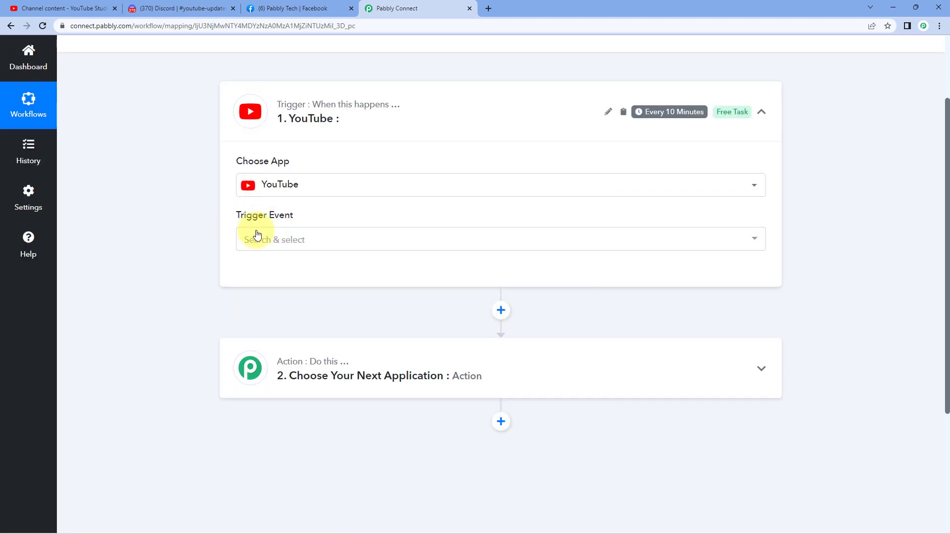
# Step: Set the YouTube trigger event to New Video in Channel with Video URL
pyautogui.click(314, 241)
pyautogui.scroll(-1, 203, 251)
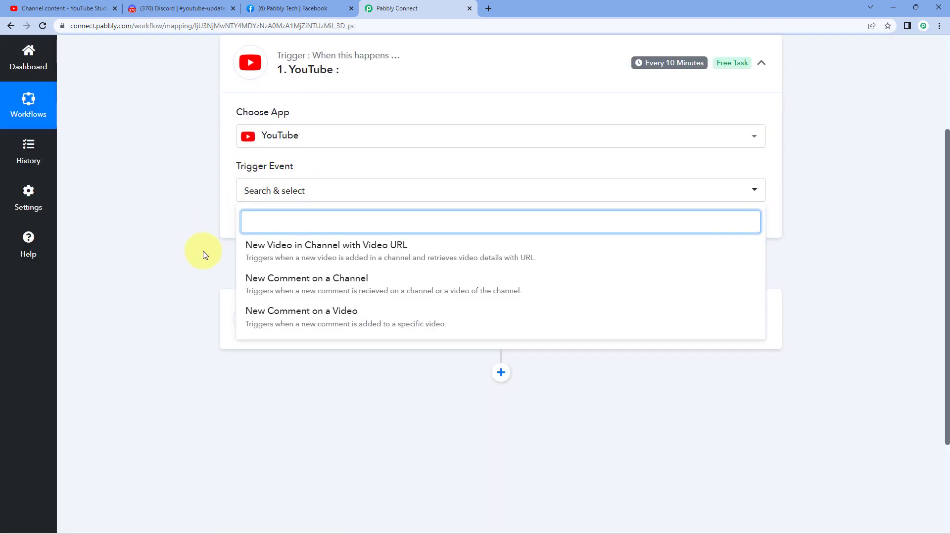
pyautogui.click(295, 253)
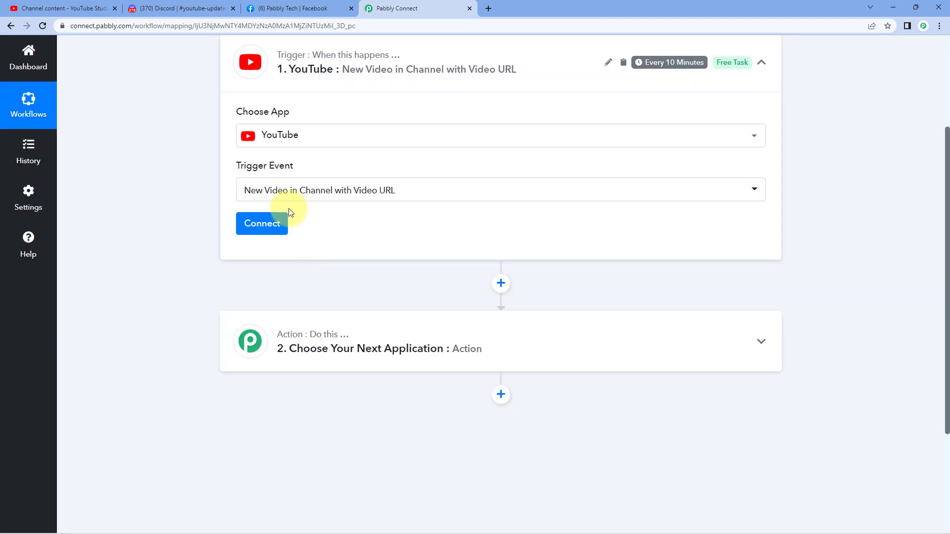
# Step: Add a new YouTube connection to the trigger and authorize Pabbly Connect with the Google account
pyautogui.click(263, 227)
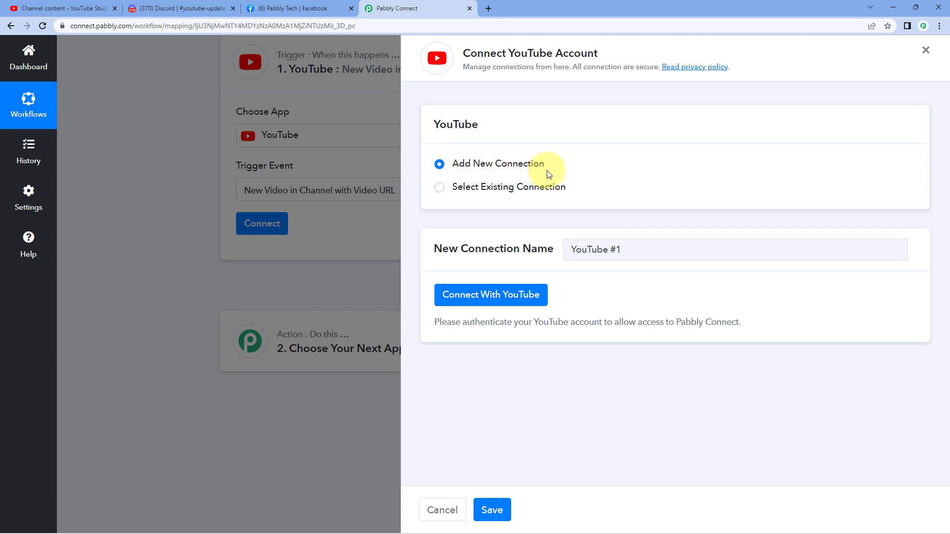
pyautogui.click(484, 297)
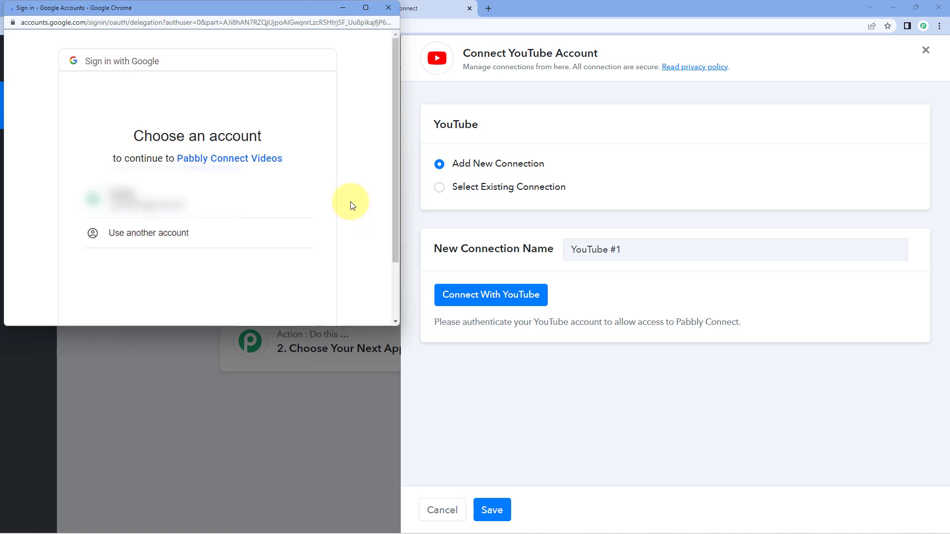
pyautogui.click(212, 196)
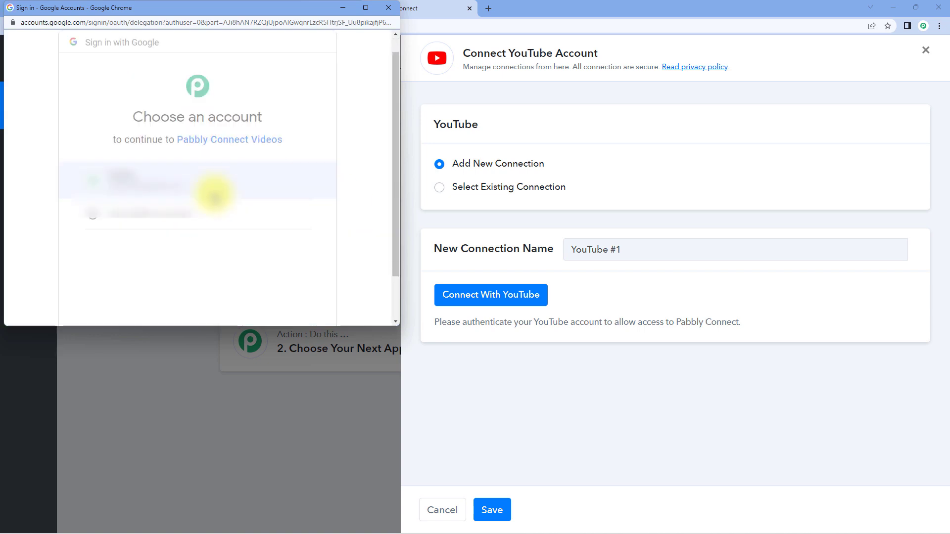
pyautogui.scroll(-5, 231, 188)
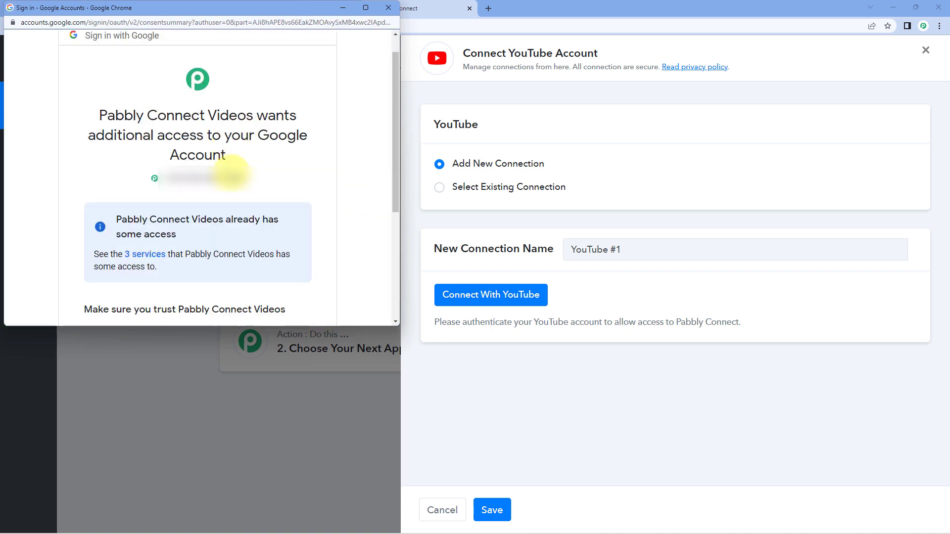
pyautogui.click(279, 245)
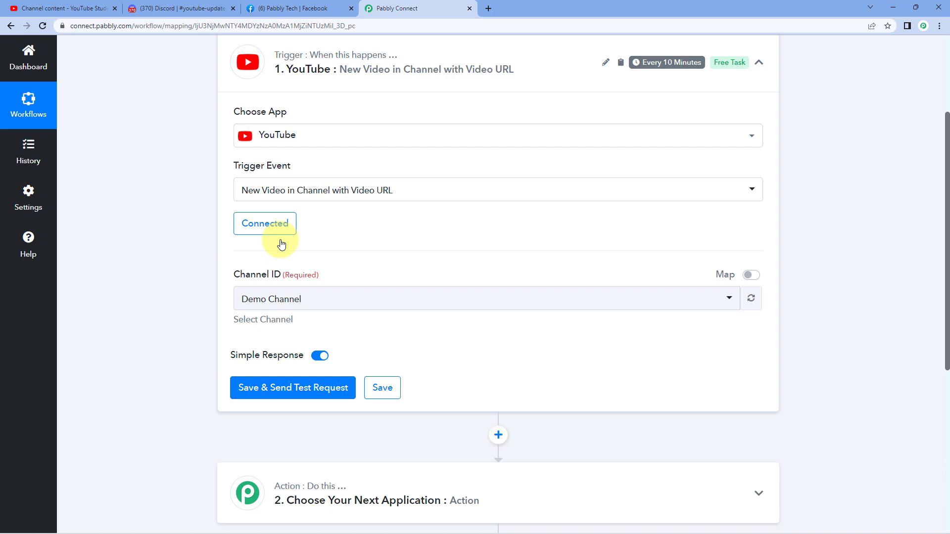
# Step: Select Demo Channel as the trigger's Channel ID and check that channel's name in YouTube Studio
pyautogui.scroll(-1, 281, 244)
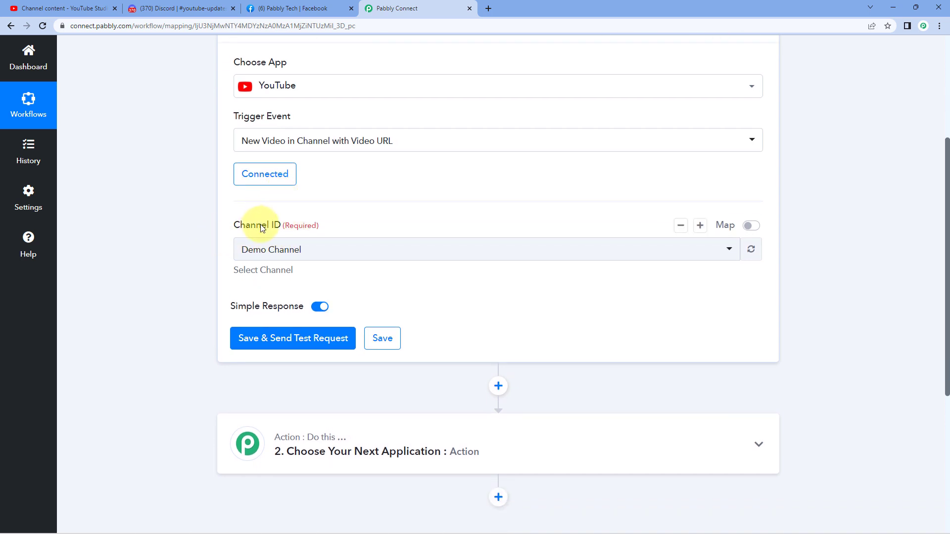
pyautogui.click(352, 252)
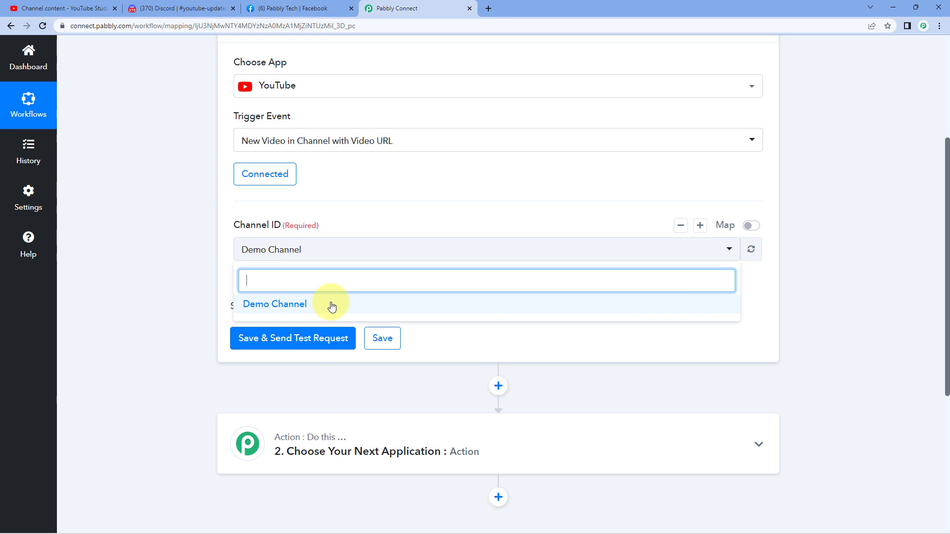
pyautogui.click(278, 310)
pyautogui.click(30, 8)
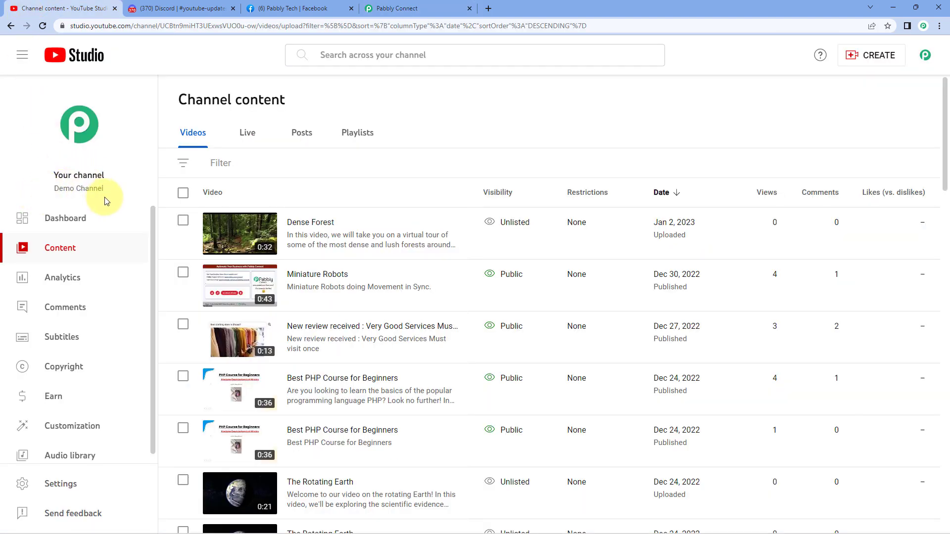
pyautogui.click(435, 5)
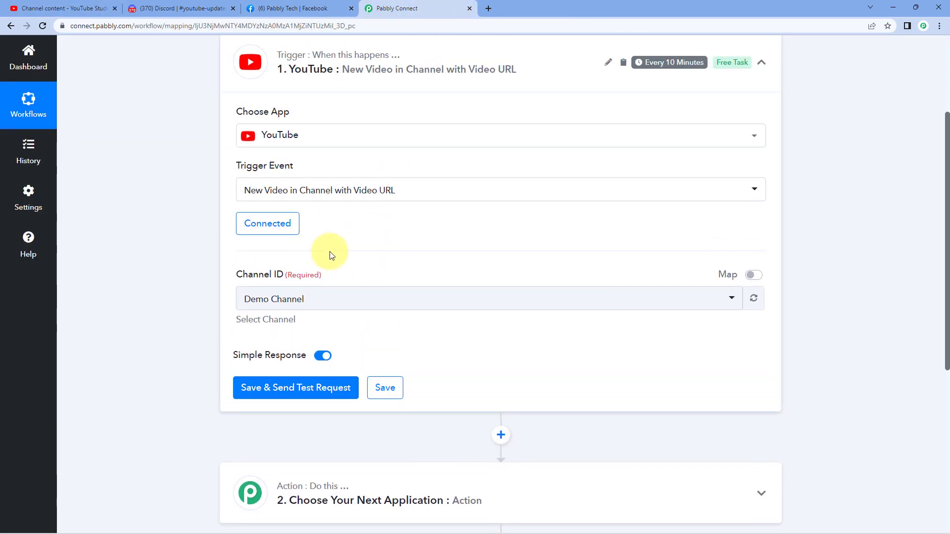
# Step: Save the YouTube trigger and send a test request with Simple Response left on
pyautogui.scroll(-1, 199, 278)
pyautogui.scroll(-2, 199, 281)
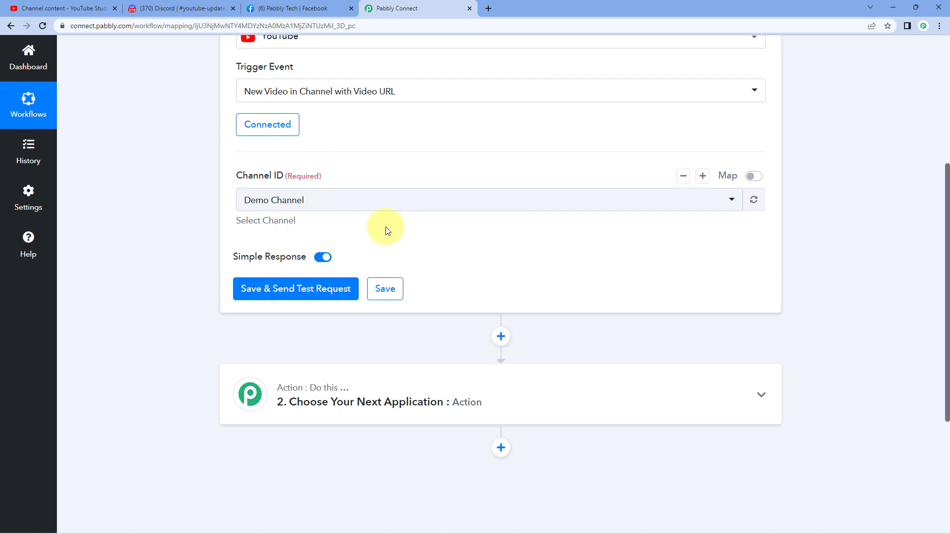
pyautogui.click(312, 293)
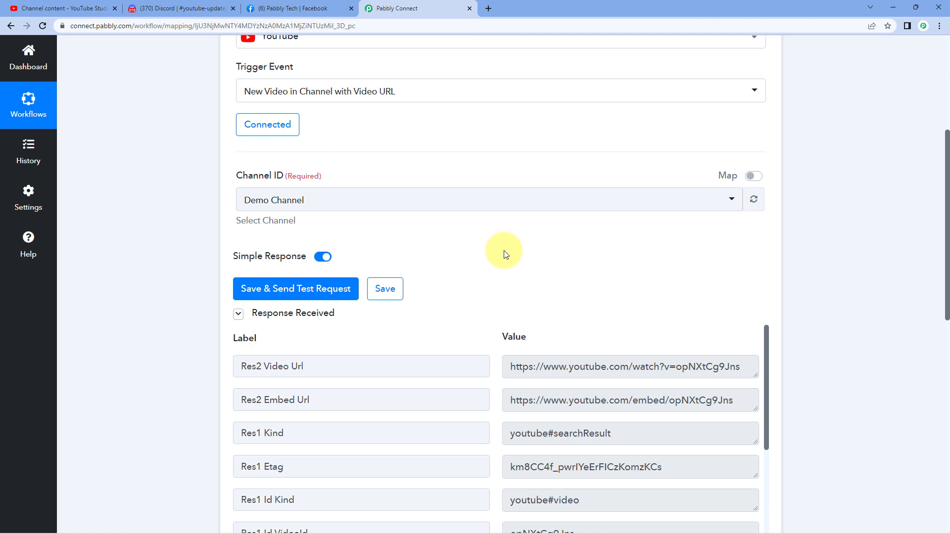
# Step: Compare the video title in the received trigger response with the newest video in YouTube Studio
pyautogui.scroll(-2, 504, 253)
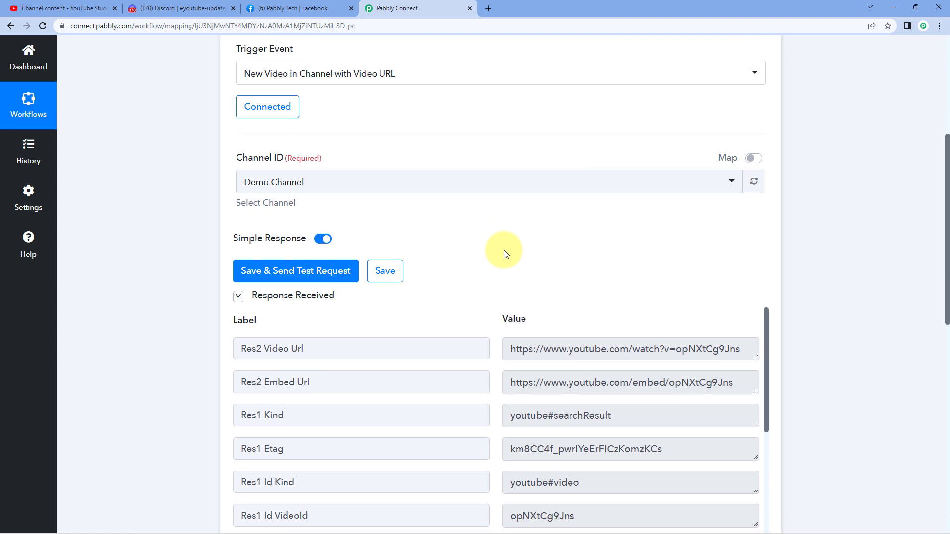
pyautogui.scroll(-1, 485, 182)
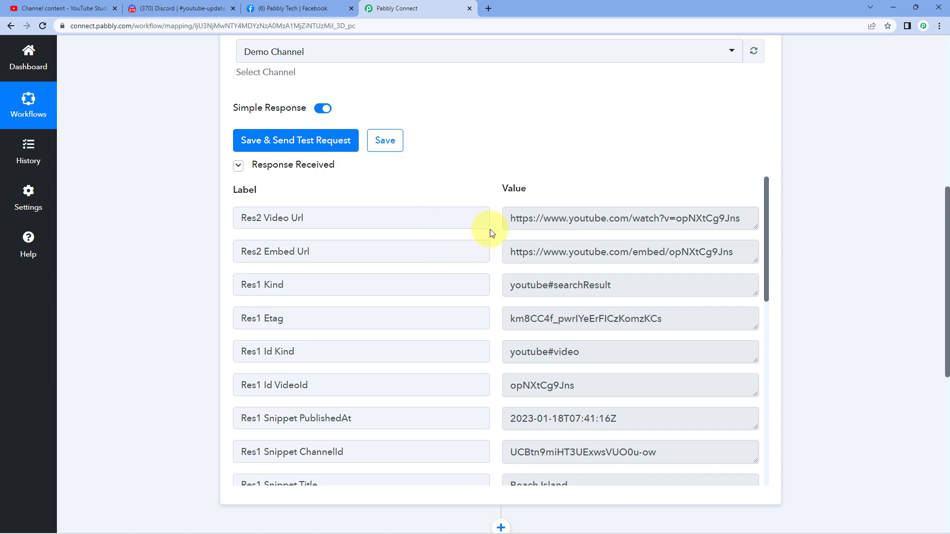
pyautogui.scroll(-4, 490, 238)
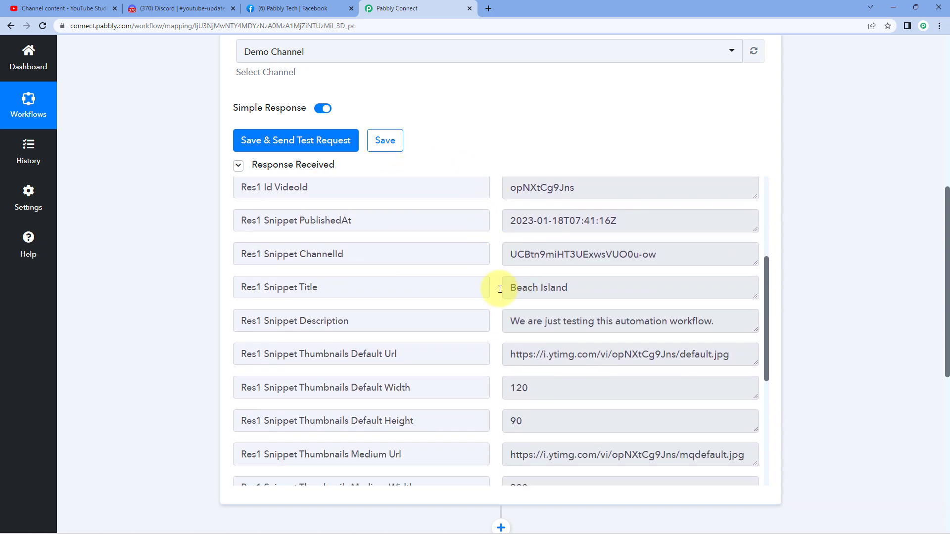
pyautogui.tripleClick(562, 287)
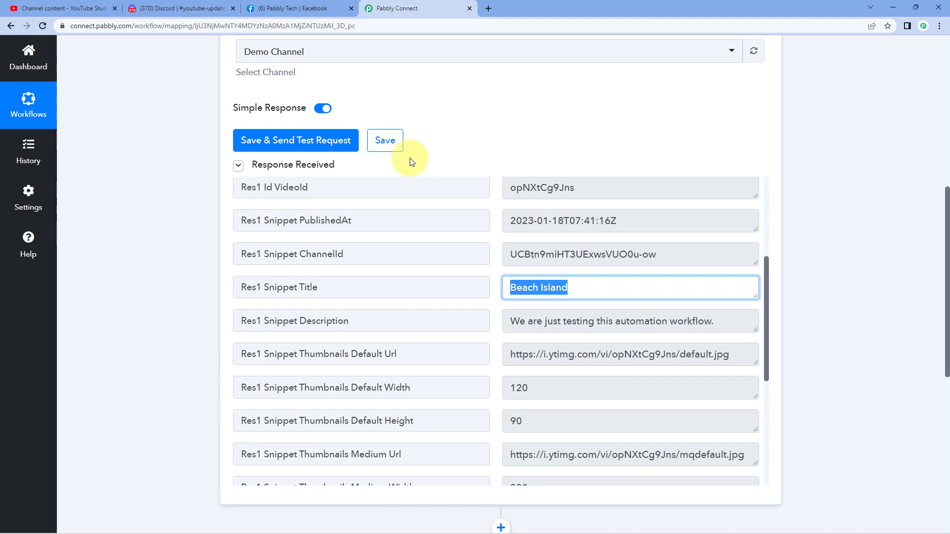
pyautogui.click(60, 8)
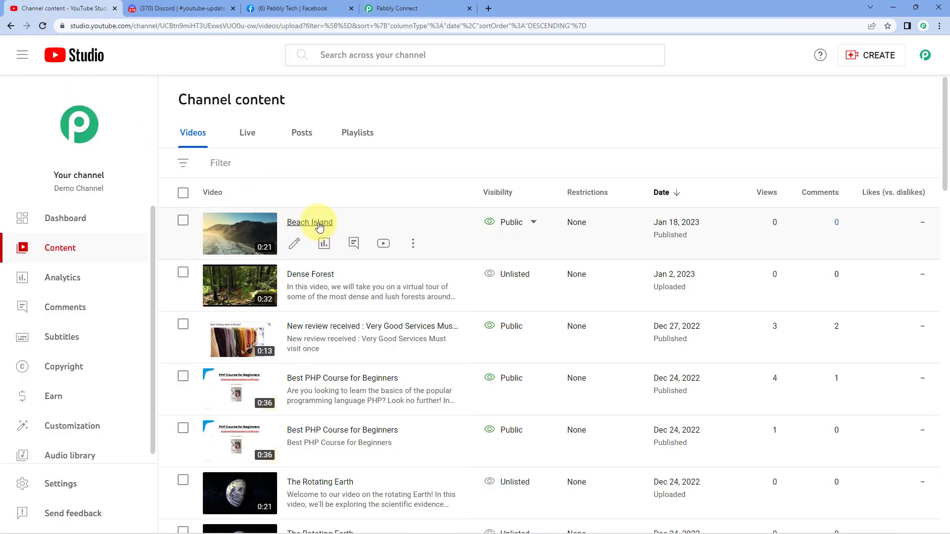
pyautogui.click(445, 5)
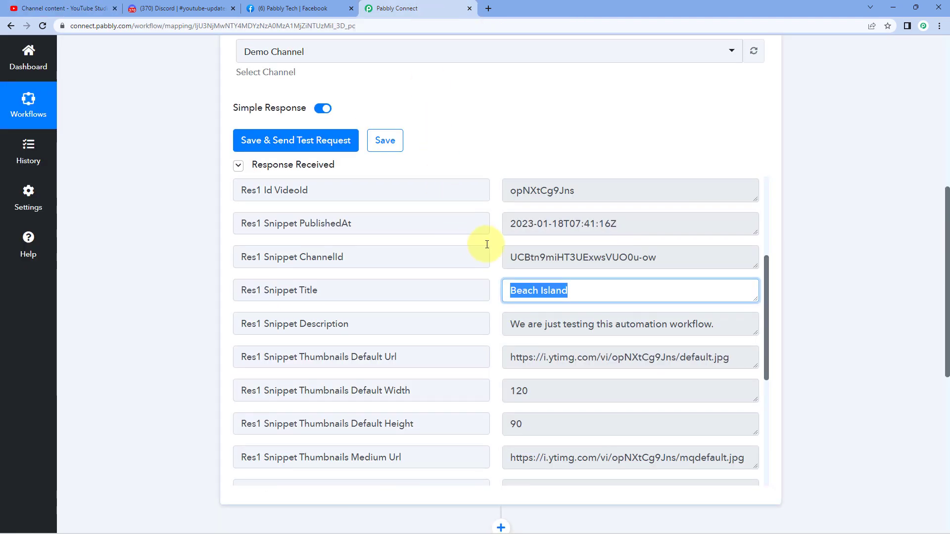
# Step: Check the Res2 Video Url from the response by opening it in a new browser tab, and close that tab
pyautogui.scroll(3, 564, 258)
pyautogui.doubleClick(558, 216)
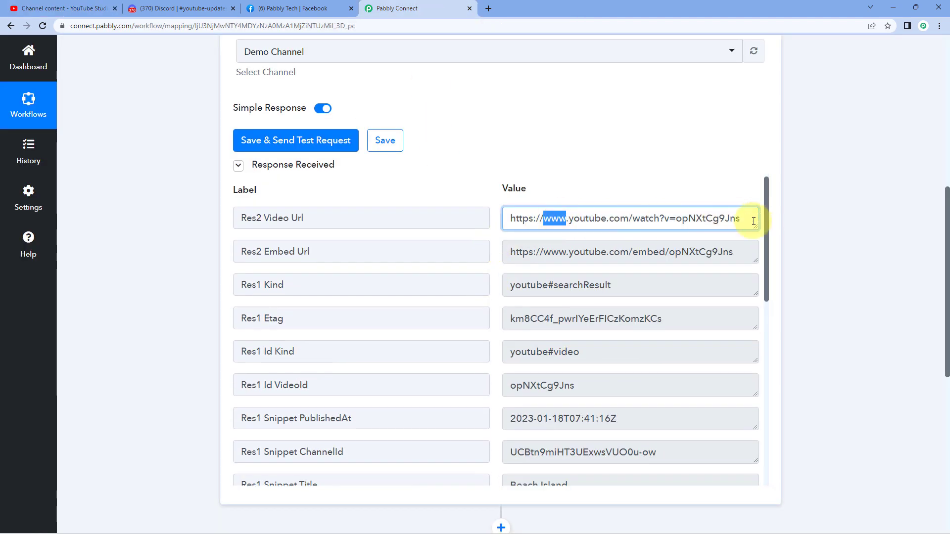
pyautogui.click(540, 220)
pyautogui.moveTo(510, 218); pyautogui.dragTo(746, 218)
pyautogui.hotkey('ctrl', 'c')
pyautogui.click(489, 8)
pyautogui.hotkey('ctrl', 'v')
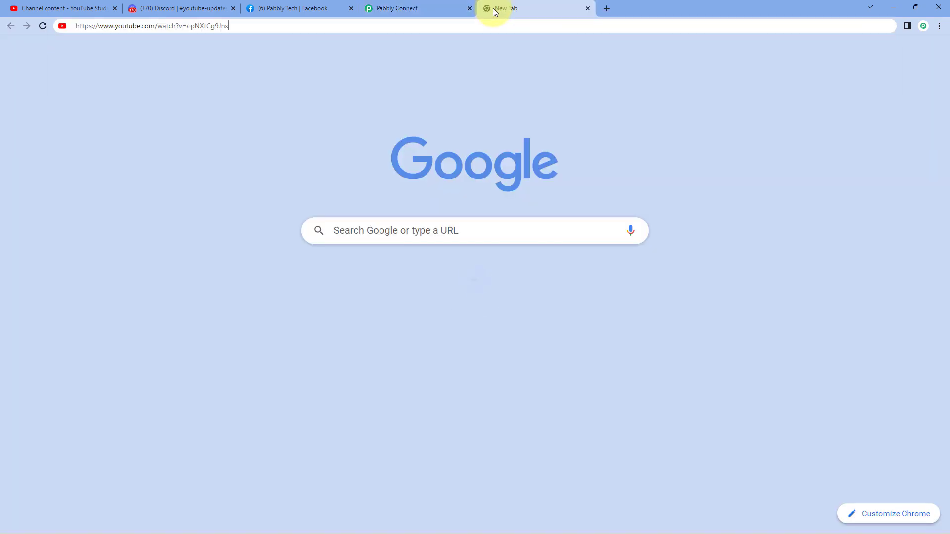
pyautogui.press('Return')
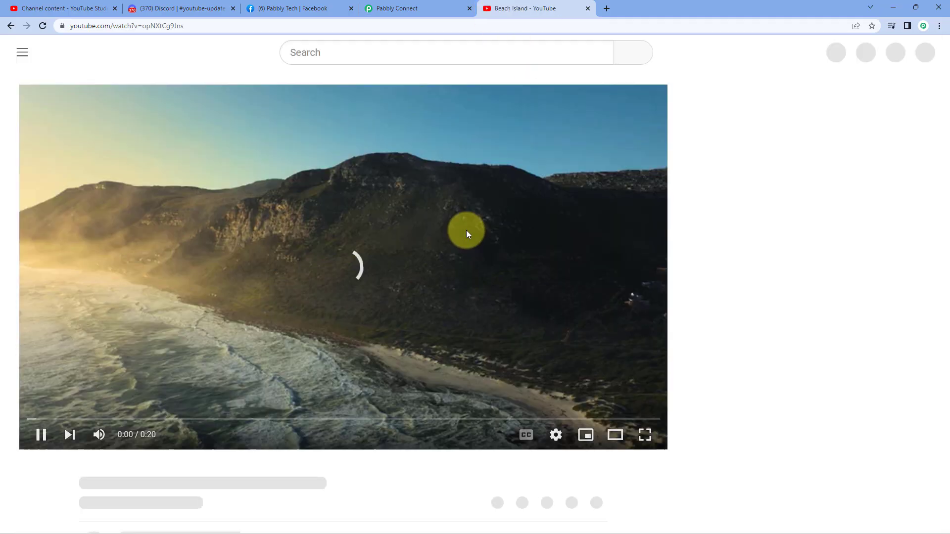
pyautogui.click(446, 8)
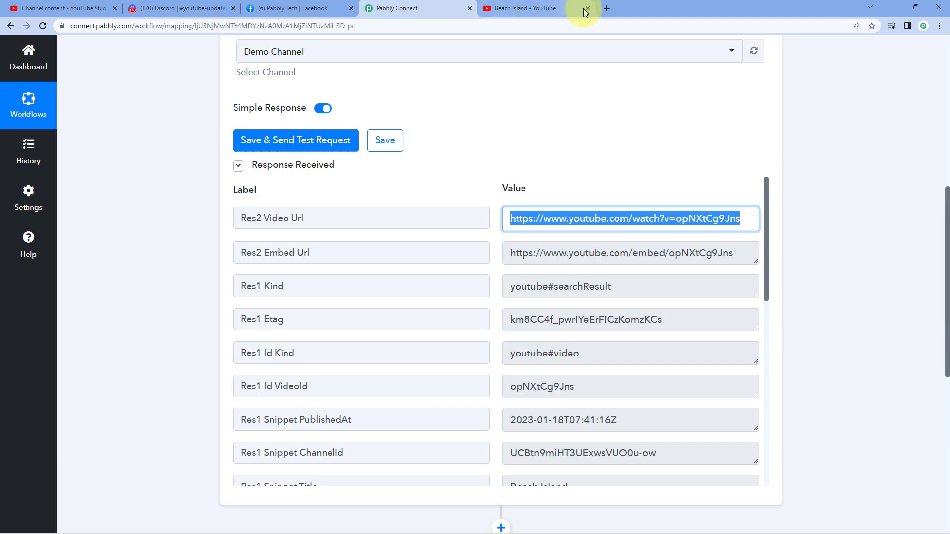
pyautogui.click(587, 8)
# Step: Examine the publish time, description, thumbnail URLs and remaining fields in the received YouTube response
pyautogui.scroll(-1, 569, 257)
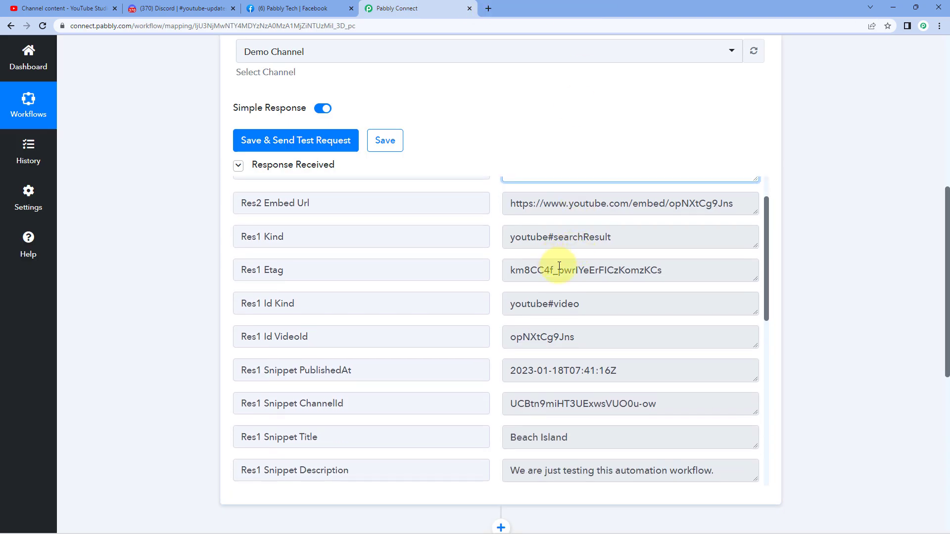
pyautogui.scroll(-1, 583, 269)
pyautogui.scroll(-1, 569, 291)
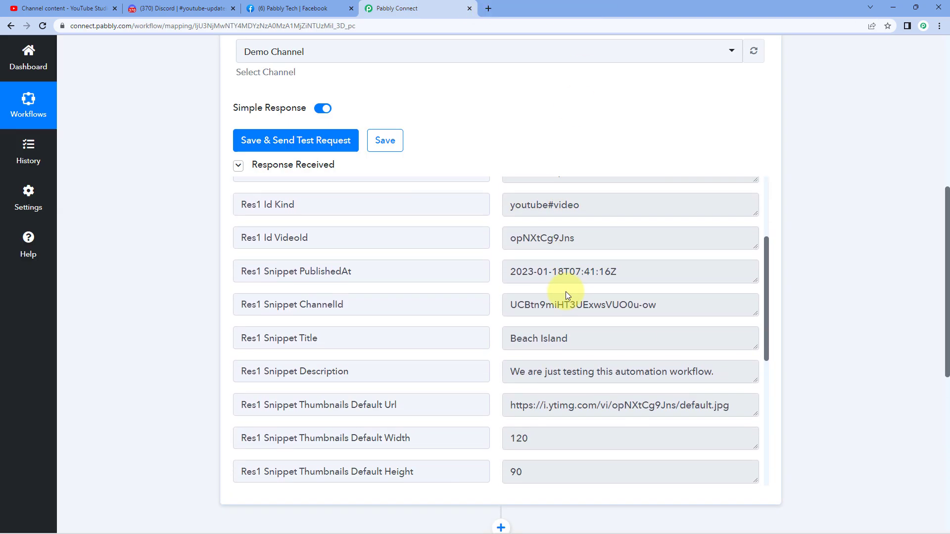
pyautogui.moveTo(663, 274); pyautogui.dragTo(479, 271)
pyautogui.click(493, 259)
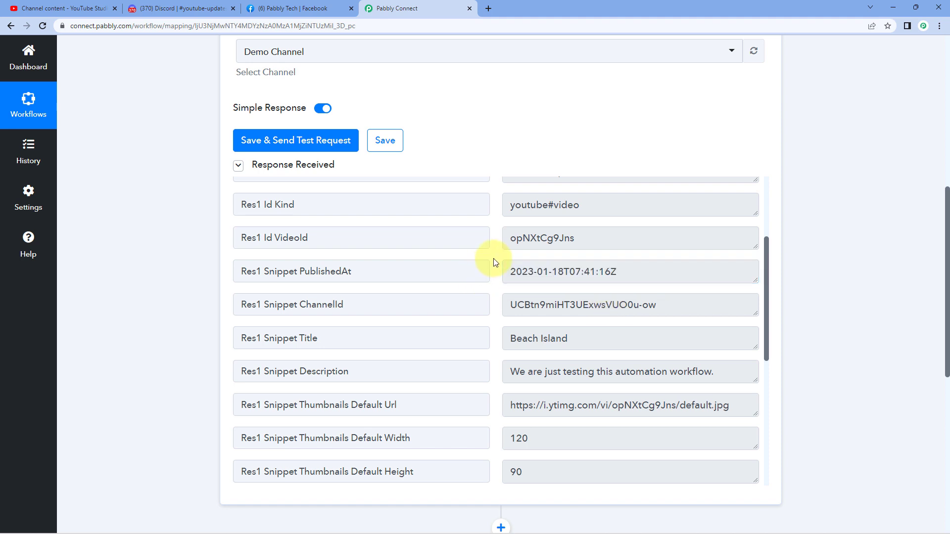
pyautogui.scroll(-1, 494, 258)
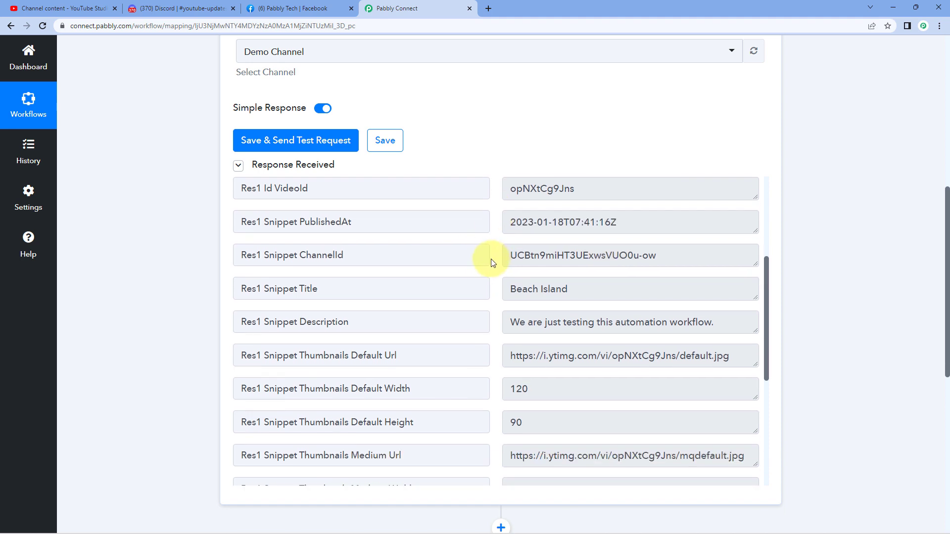
pyautogui.moveTo(612, 298); pyautogui.dragTo(717, 322)
pyautogui.scroll(-2, 498, 309)
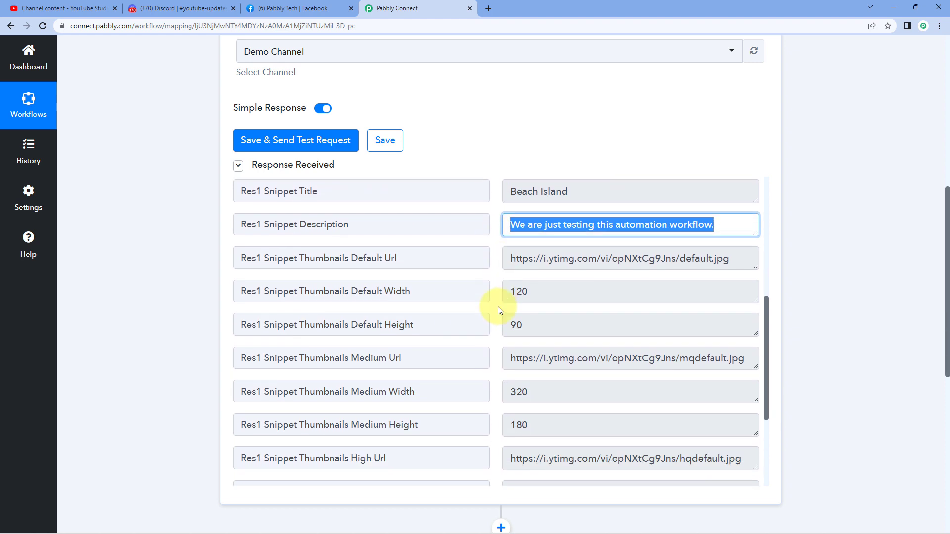
pyautogui.click(517, 255)
pyautogui.scroll(-3, 508, 291)
pyautogui.scroll(-1, 508, 291)
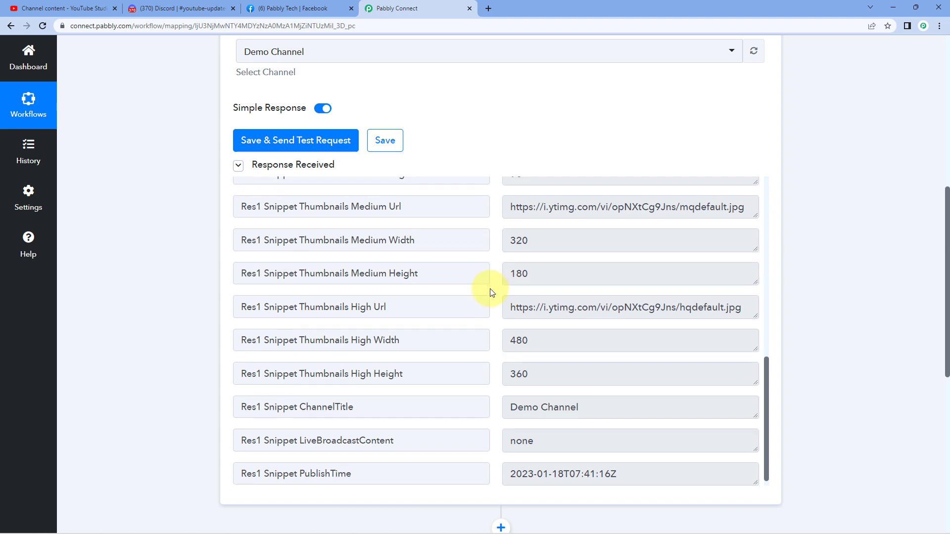
pyautogui.moveTo(509, 297); pyautogui.dragTo(748, 298)
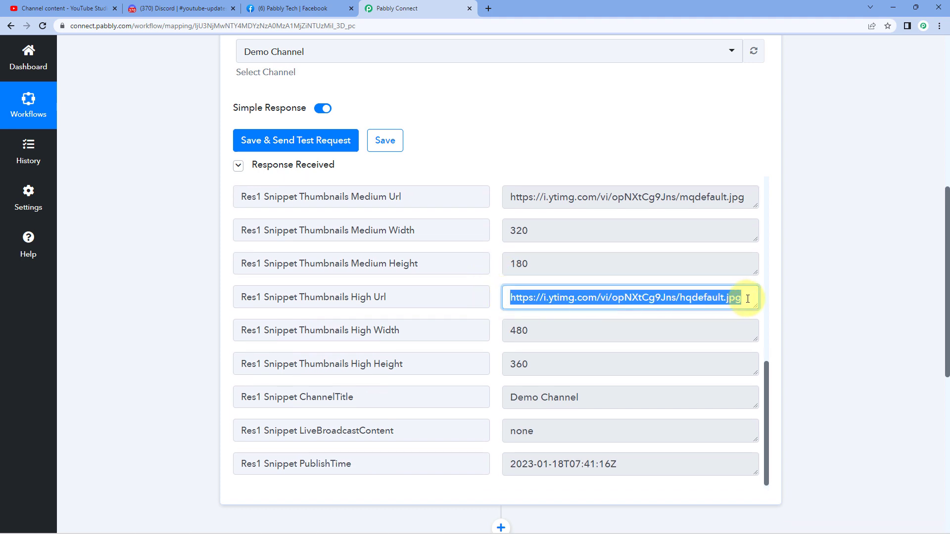
# Step: Check the channel title in the received YouTube response and review the trigger's response fields once more from the start
pyautogui.moveTo(607, 404); pyautogui.dragTo(459, 388)
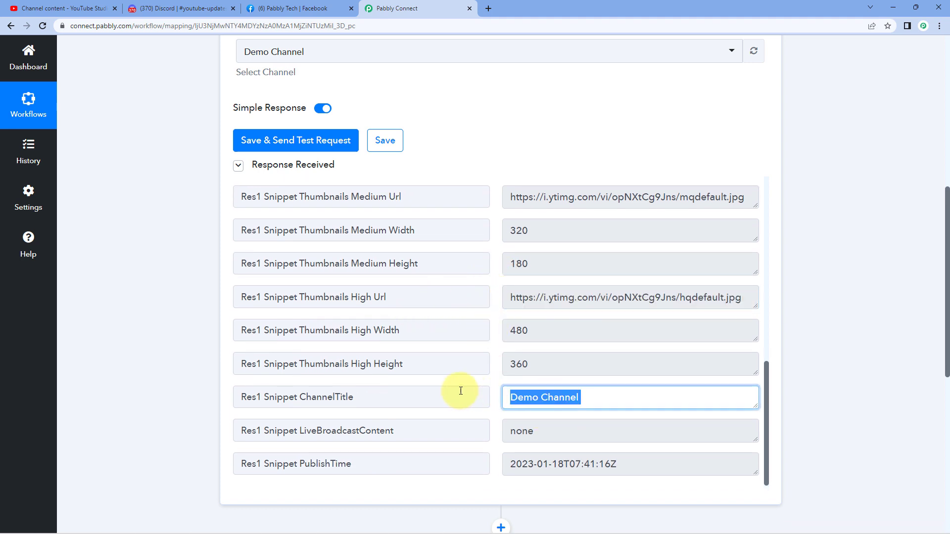
pyautogui.click(490, 314)
pyautogui.scroll(3, 492, 315)
pyautogui.scroll(3, 492, 315)
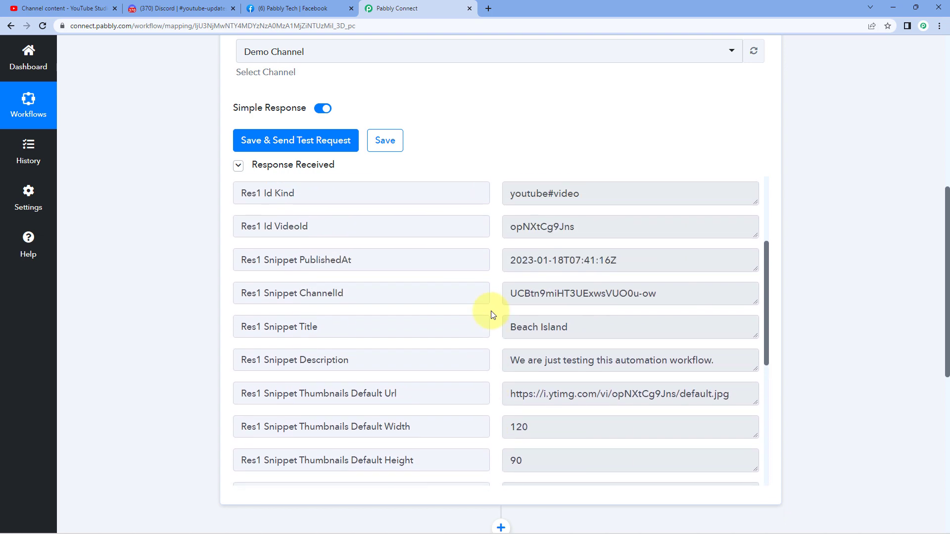
pyautogui.scroll(6, 500, 239)
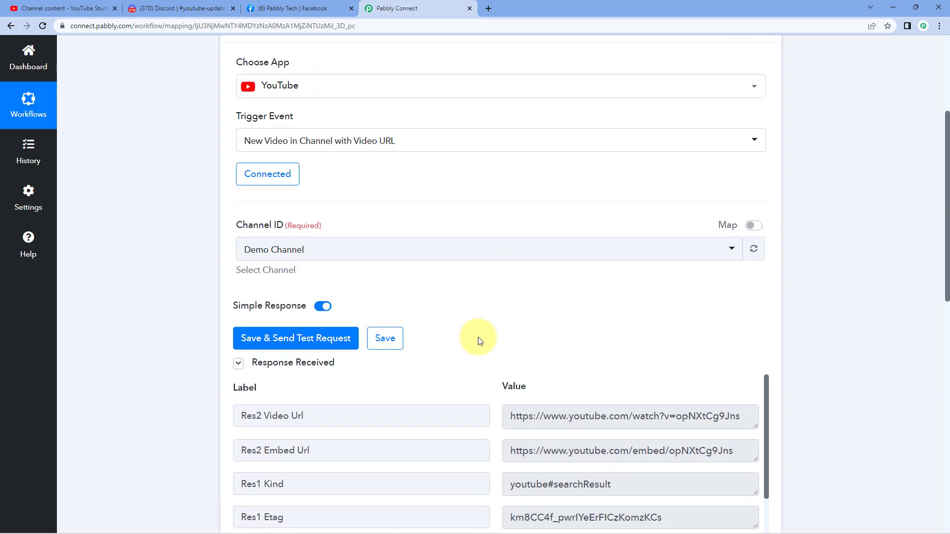
pyautogui.scroll(-2, 479, 316)
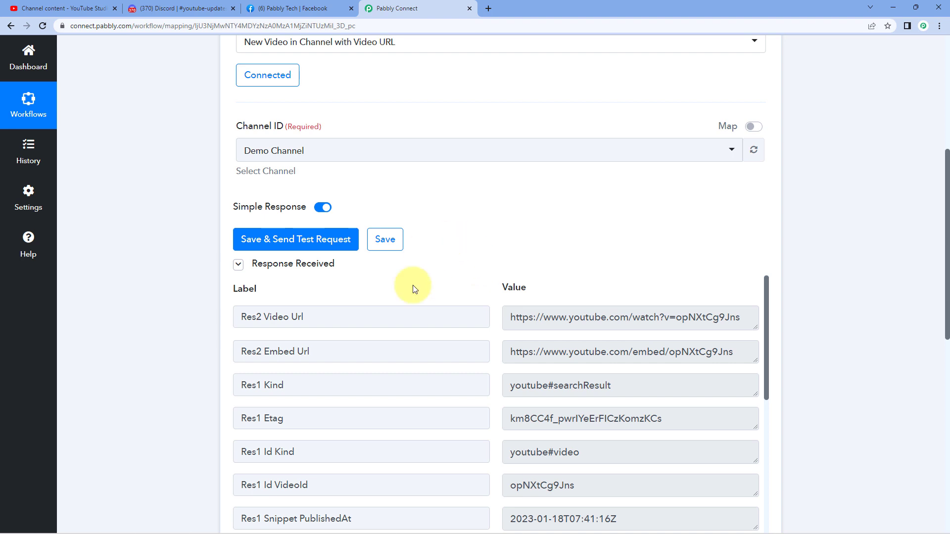
pyautogui.scroll(-1, 513, 227)
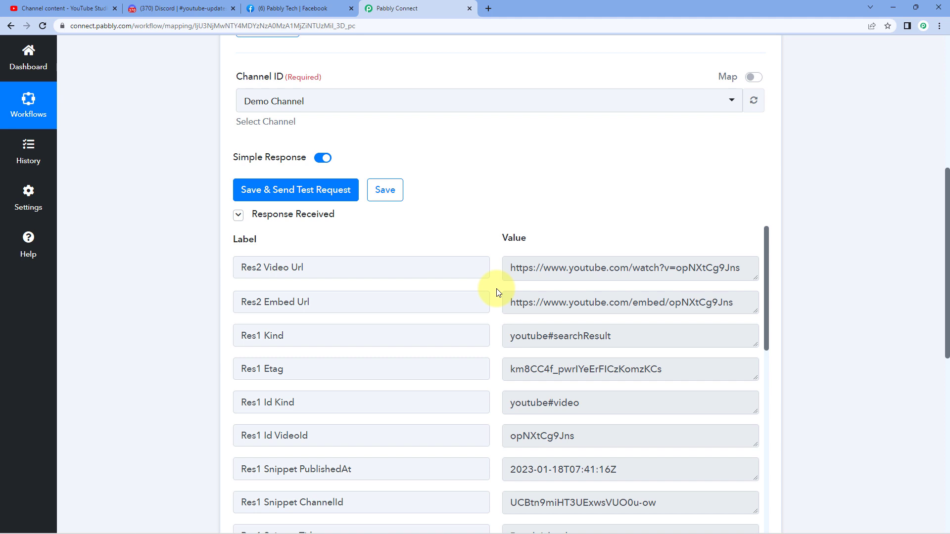
# Step: Search for Discord and choose it as the app for the workflow's second step, the action
pyautogui.scroll(-9, 200, 257)
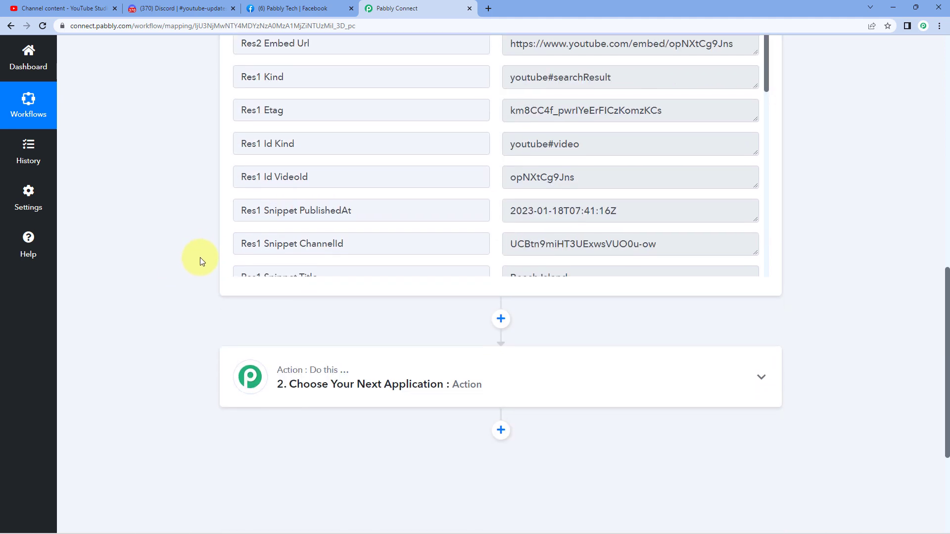
pyautogui.click(352, 186)
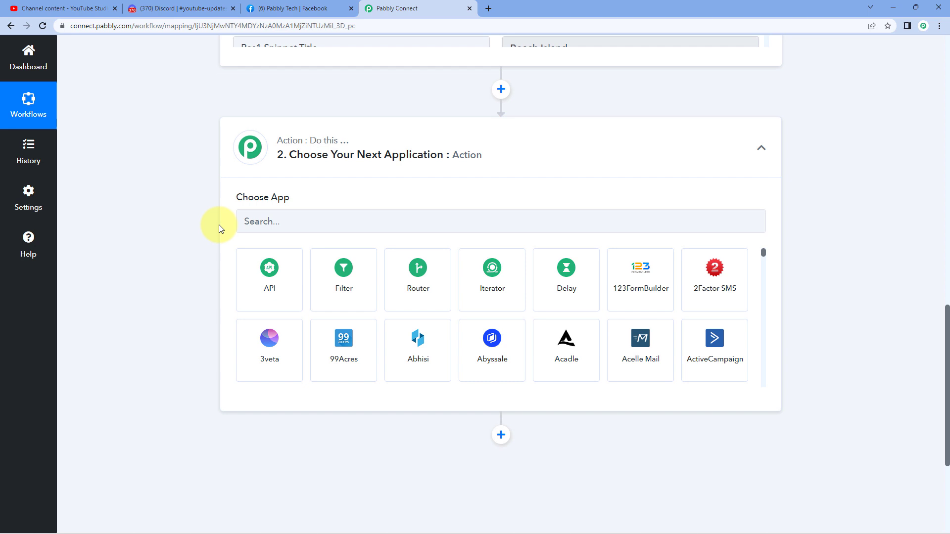
pyautogui.click(290, 213)
pyautogui.write('Discord')
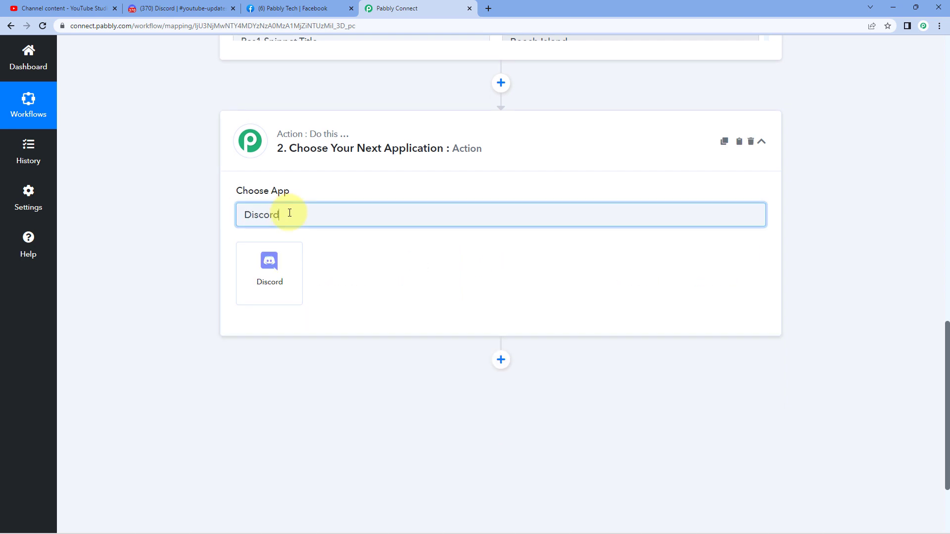
pyautogui.click(289, 251)
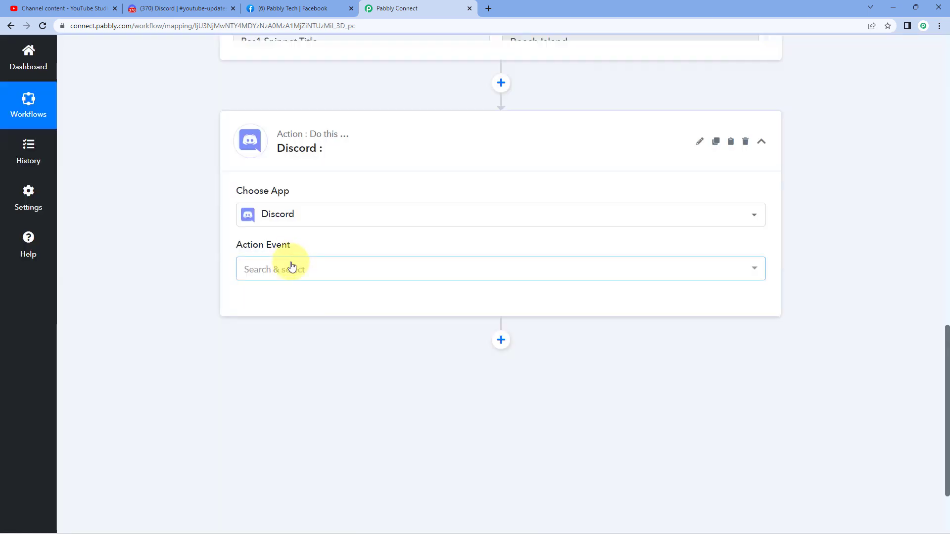
# Step: Set the Discord action event to Send Channel Message (HTML) and connect the action
pyautogui.click(339, 268)
pyautogui.scroll(-1, 190, 282)
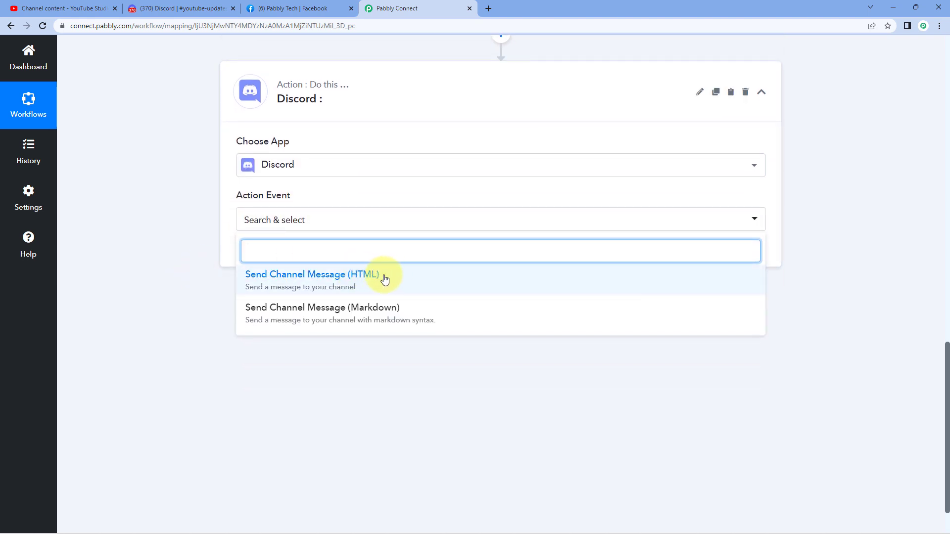
pyautogui.click(390, 280)
pyautogui.click(287, 254)
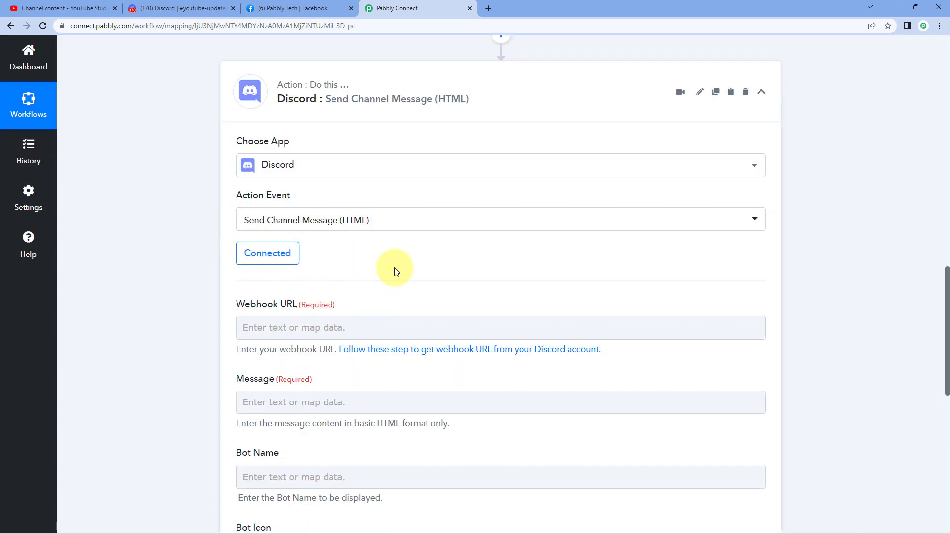
# Step: Switch to Discord and open the Integrations page in the Pabbly Team server's settings to obtain a webhook URL
pyautogui.scroll(-1, 394, 269)
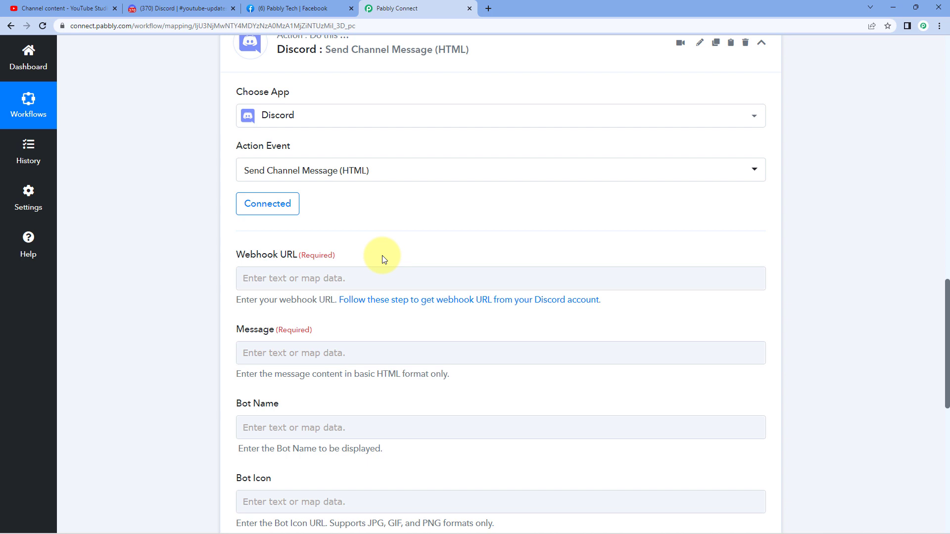
pyautogui.click(382, 278)
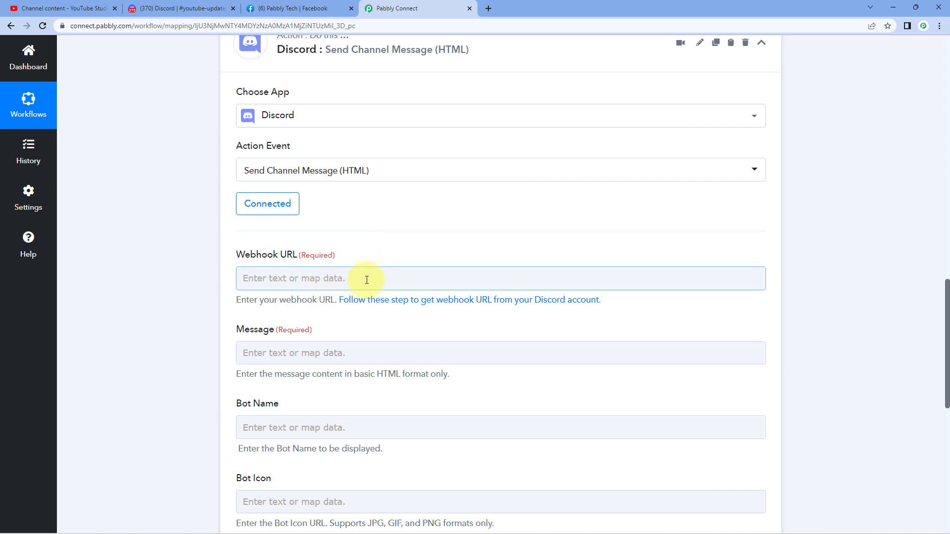
pyautogui.click(388, 231)
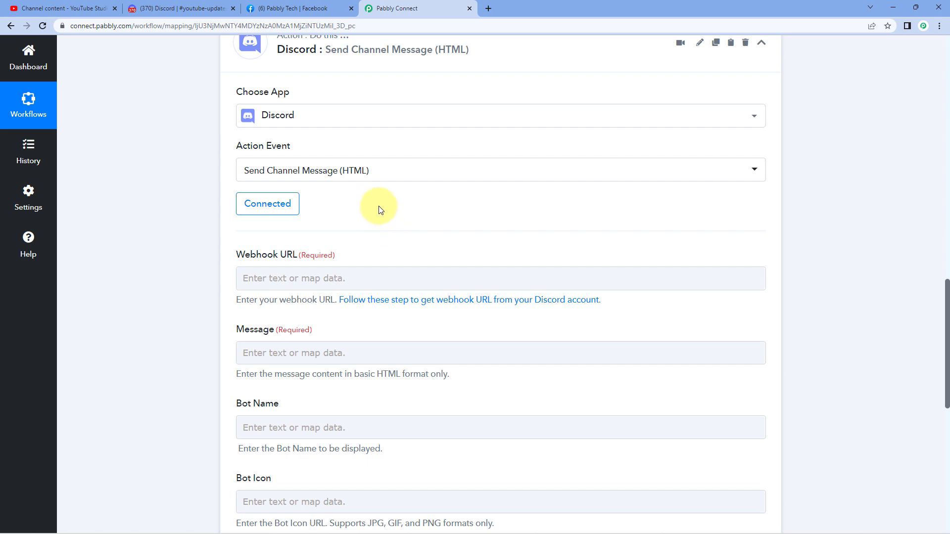
pyautogui.click(177, 6)
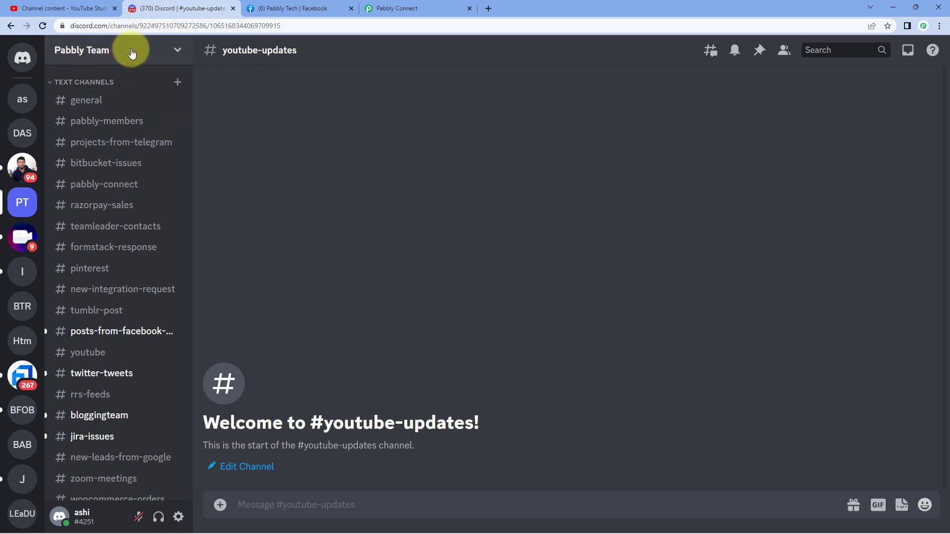
pyautogui.click(177, 51)
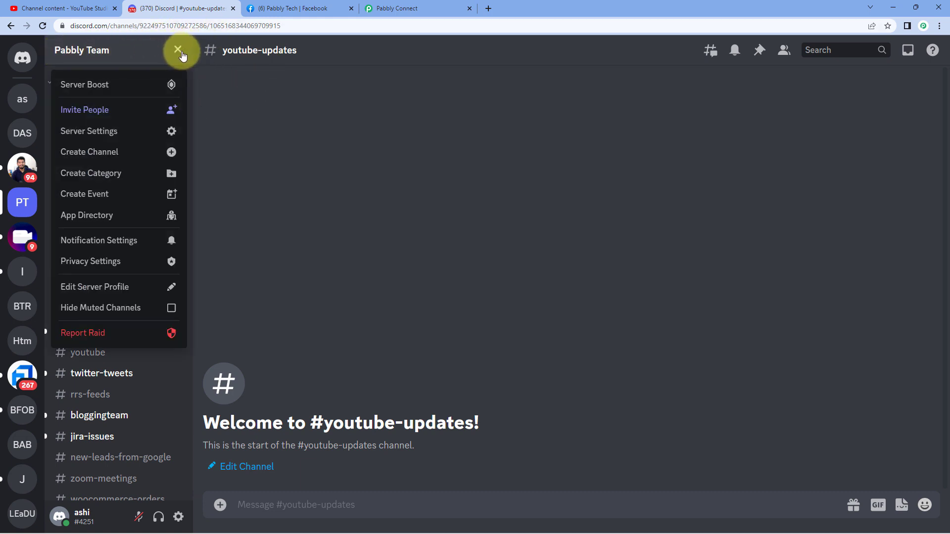
pyautogui.click(124, 131)
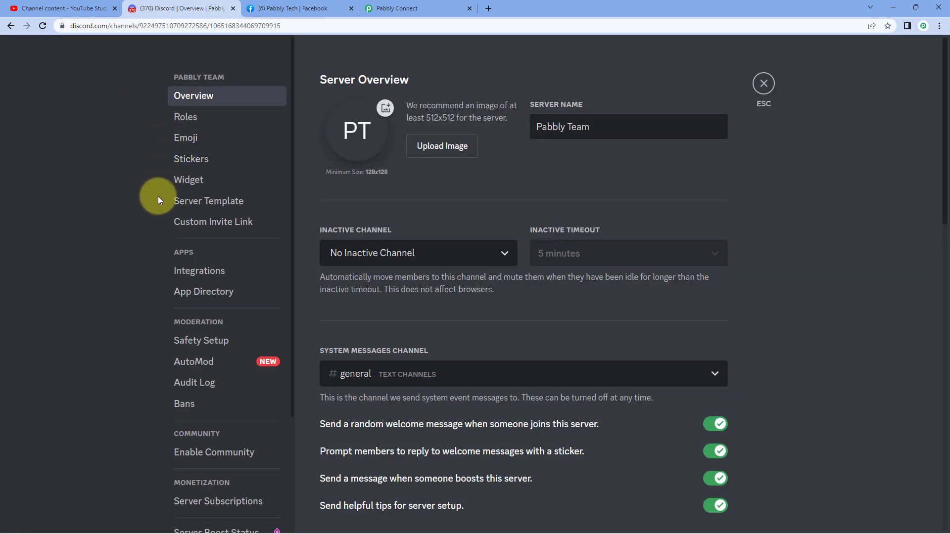
pyautogui.click(221, 273)
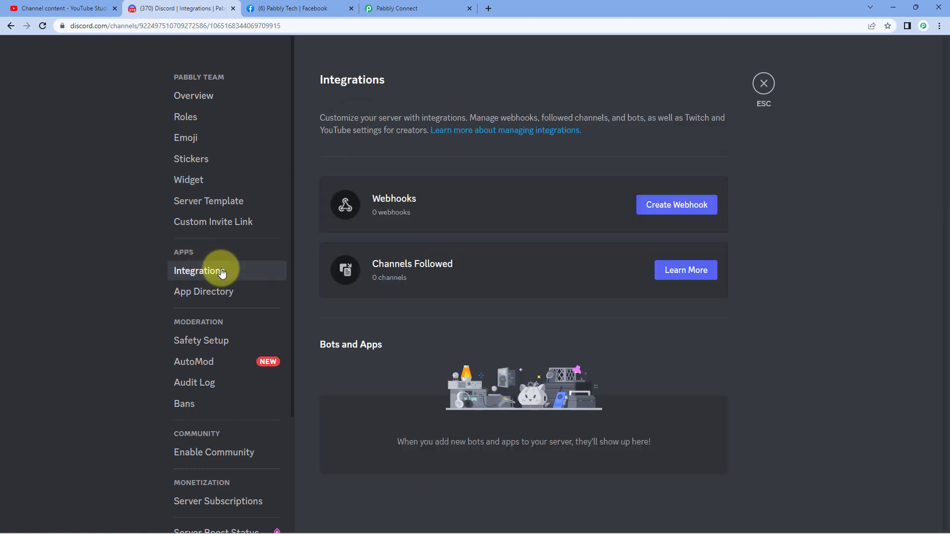
# Step: Create a new webhook for the Pabbly Team server and expand its settings
pyautogui.click(684, 207)
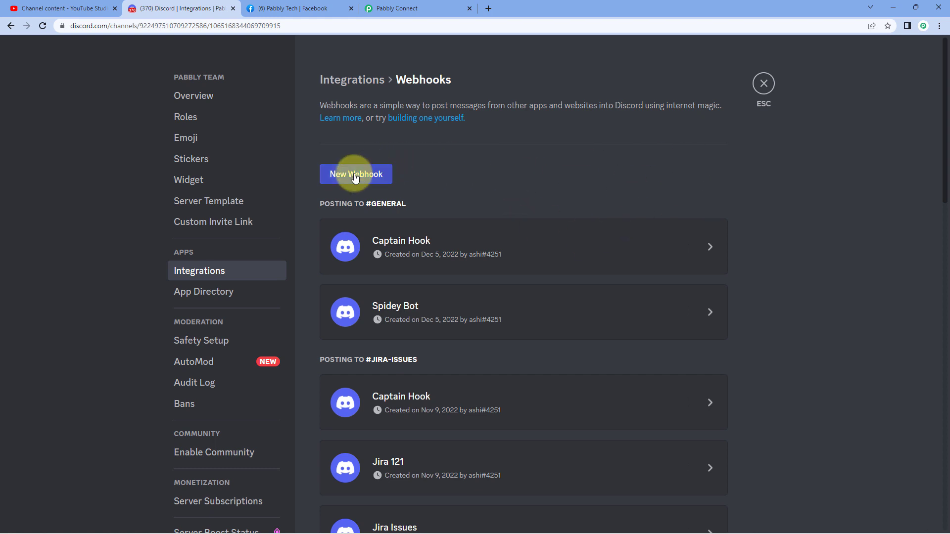
pyautogui.click(383, 176)
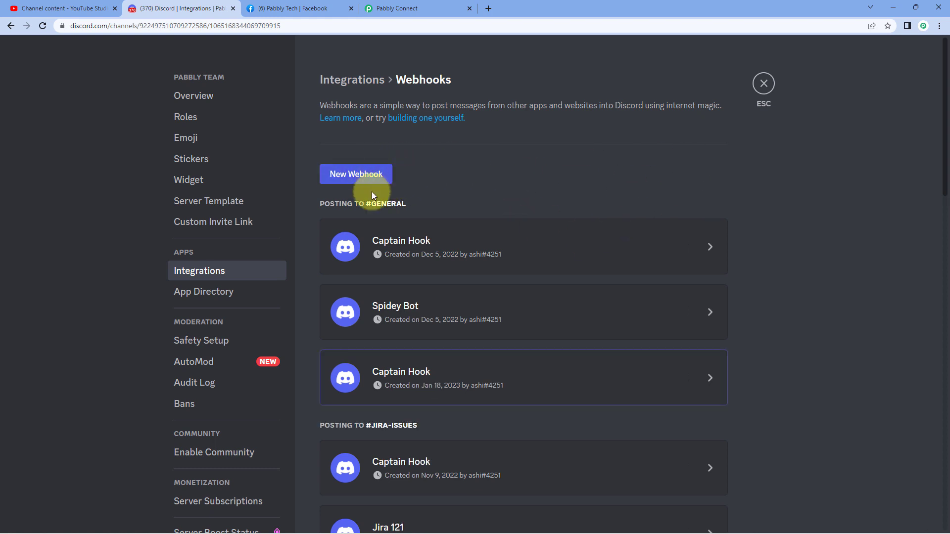
pyautogui.scroll(-2, 440, 248)
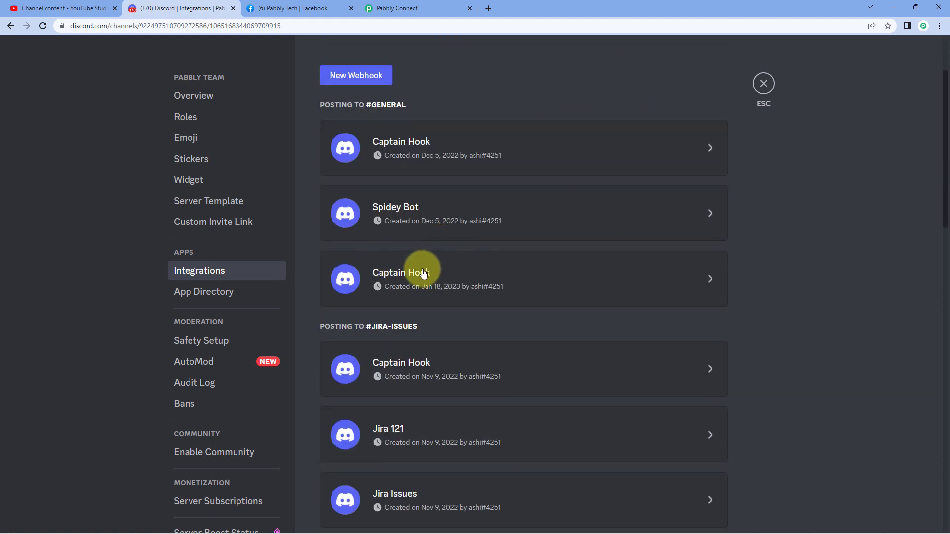
pyautogui.click(603, 268)
pyautogui.scroll(-2, 486, 269)
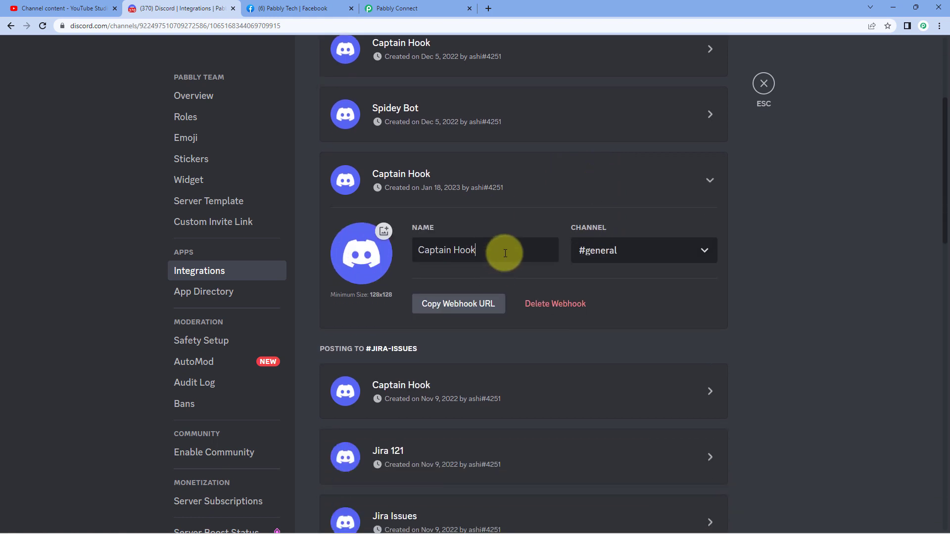
# Step: Name the new webhook YouTube and set its channel to #youtube-updates
pyautogui.moveTo(503, 252); pyautogui.dragTo(418, 262)
pyautogui.write('YouTube')
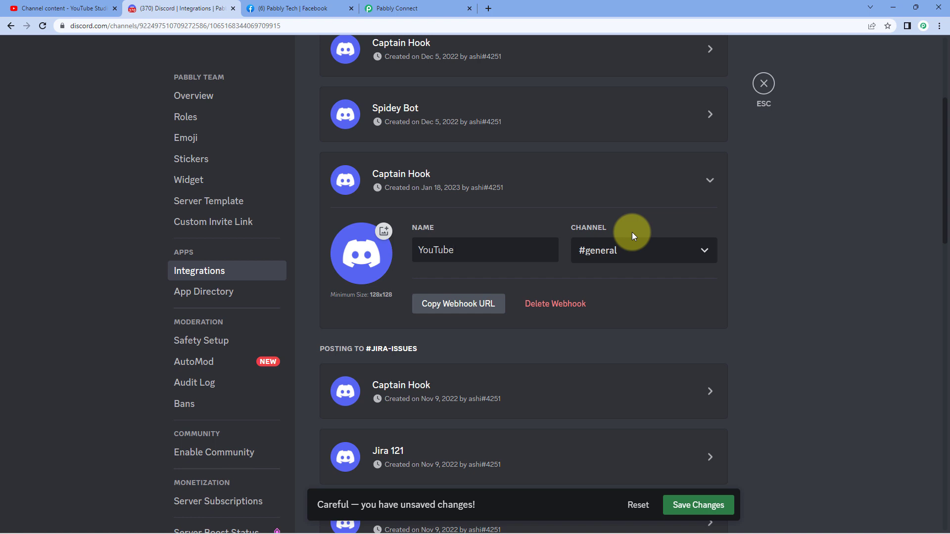
pyautogui.click(641, 250)
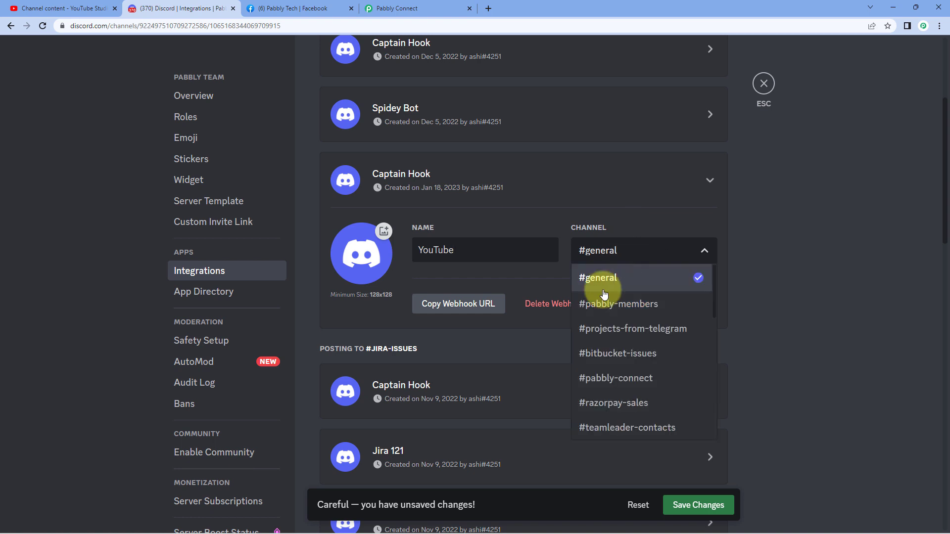
pyautogui.scroll(-10, 635, 317)
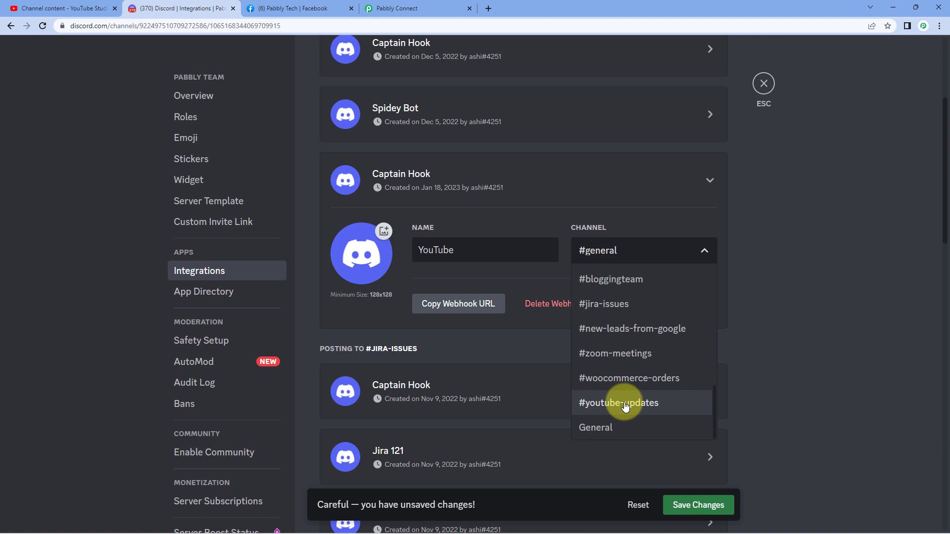
pyautogui.click(626, 406)
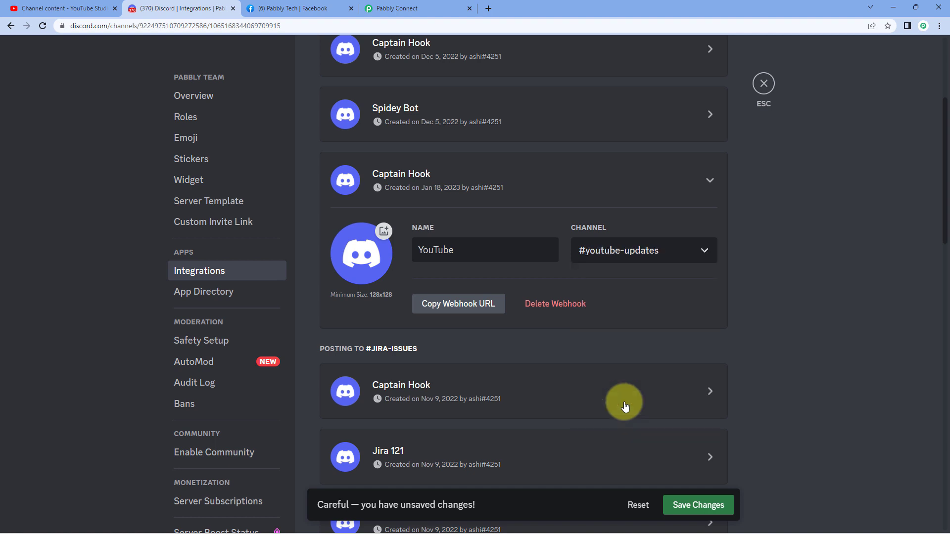
# Step: Copy the YouTube webhook's URL and save the webhook changes
pyautogui.click(473, 306)
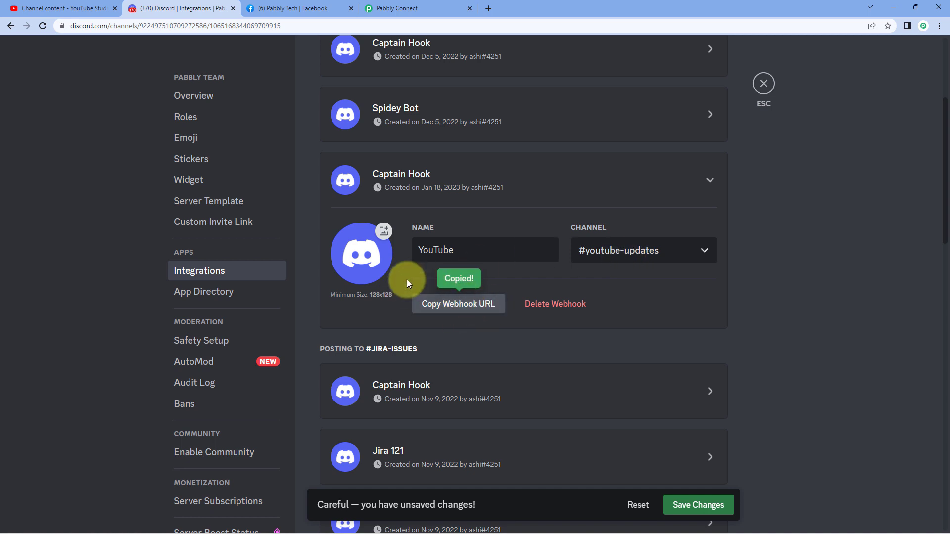
pyautogui.click(688, 505)
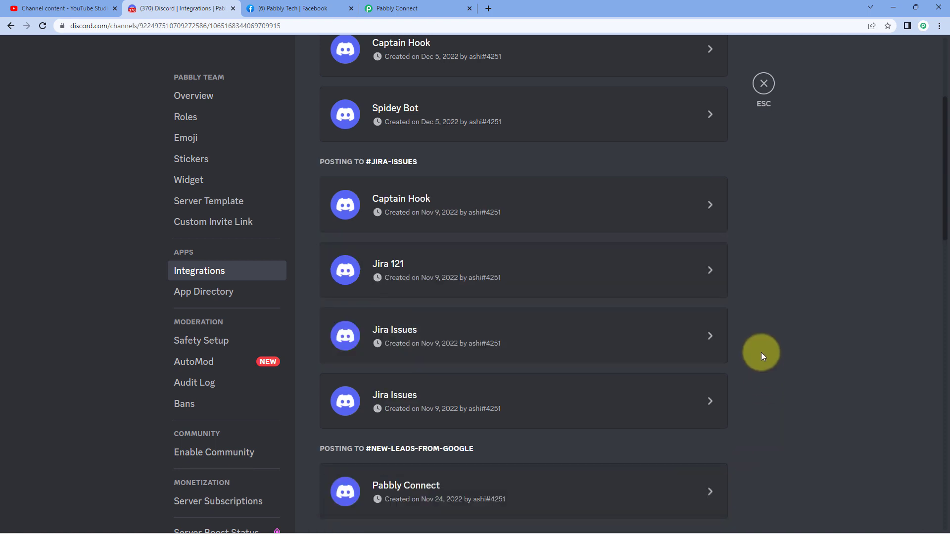
pyautogui.scroll(3, 761, 352)
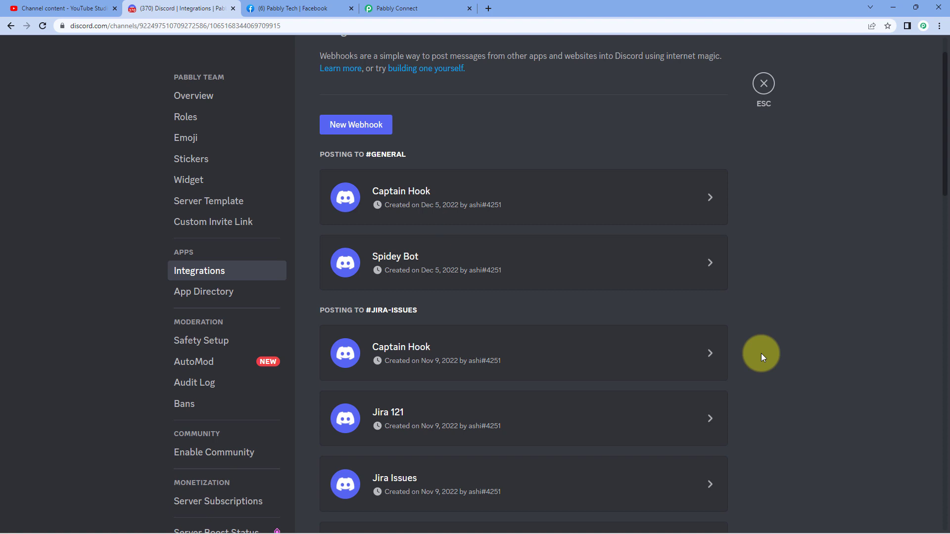
# Step: Switch back to Pabbly Connect and paste the copied Discord webhook URL as the action's Webhook URL
pyautogui.click(447, 14)
pyautogui.click(308, 278)
pyautogui.rightClick(307, 281)
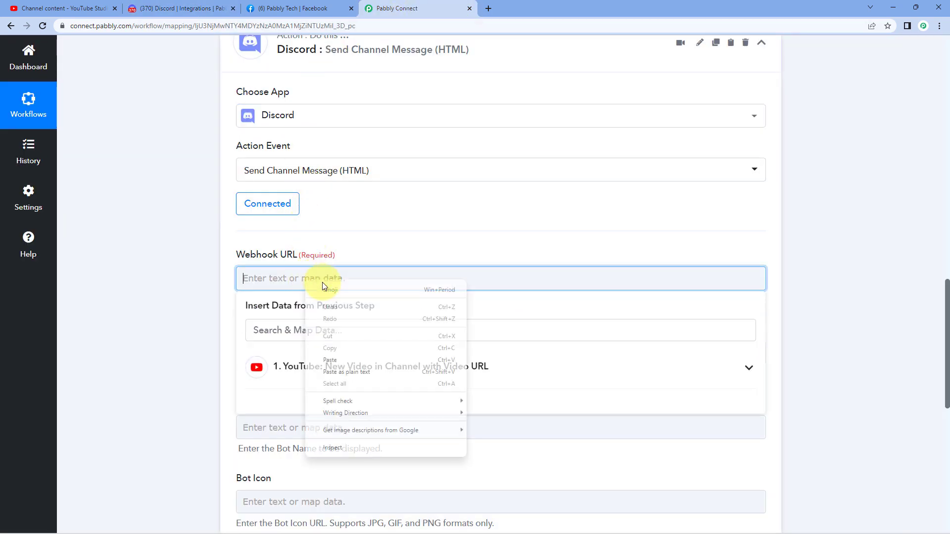
pyautogui.click(354, 362)
pyautogui.click(182, 295)
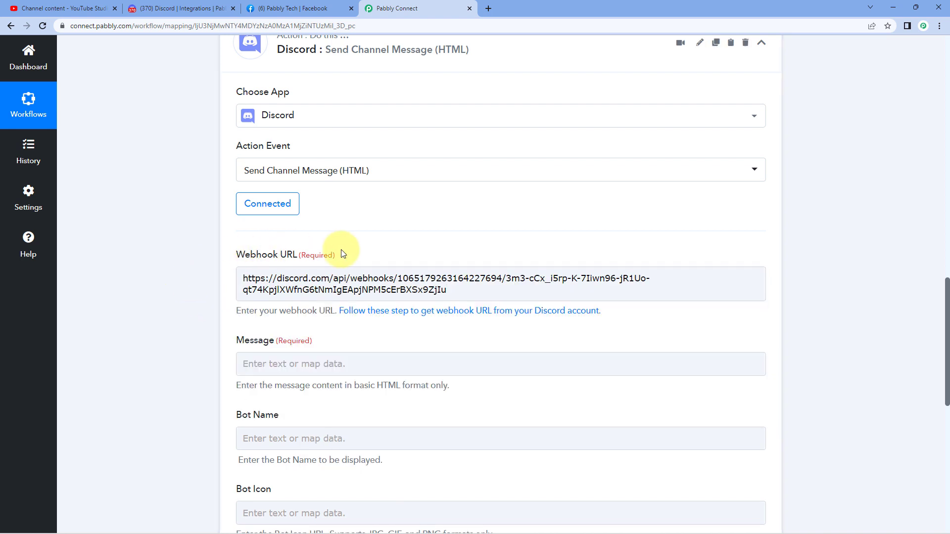
# Step: Begin the Discord Message with the greeting "Hello Everyone," followed by a blank line
pyautogui.scroll(-2, 344, 250)
pyautogui.click(248, 262)
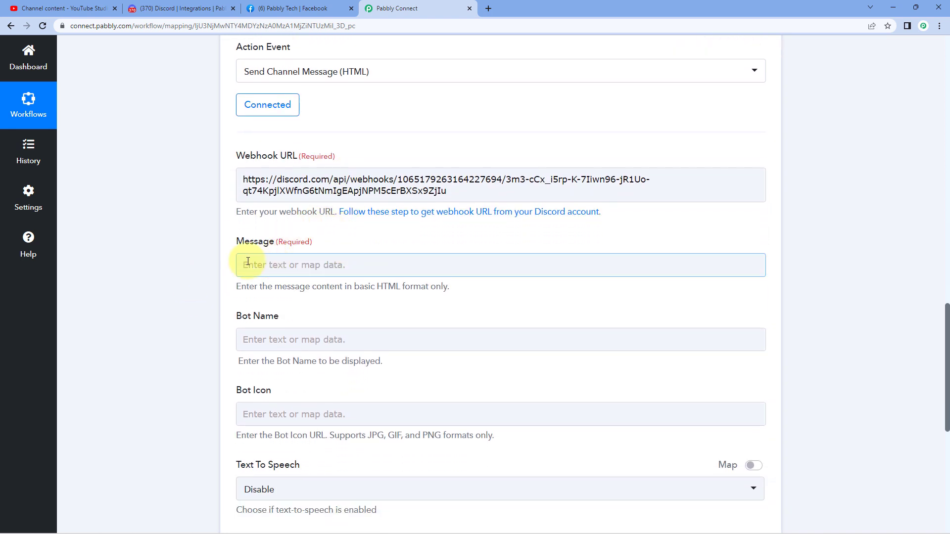
pyautogui.scroll(-1, 215, 260)
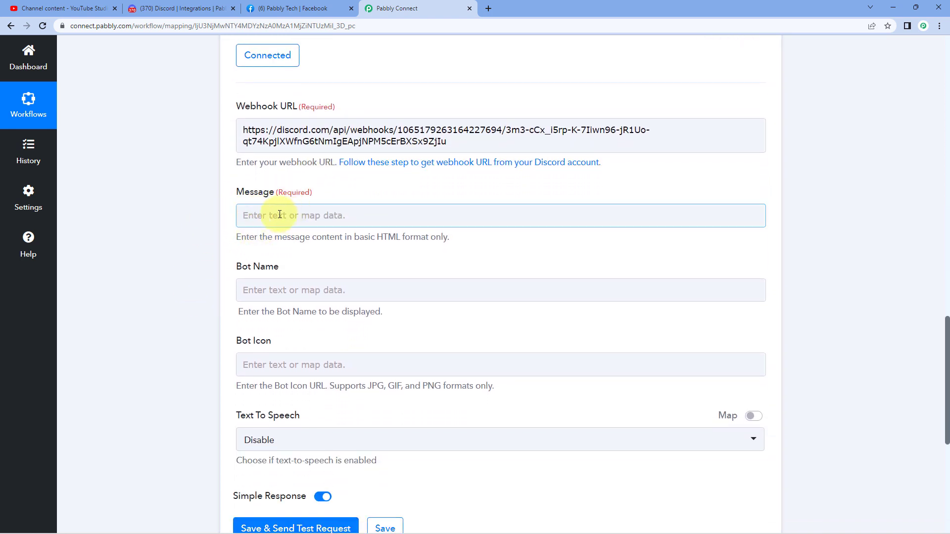
pyautogui.click(277, 215)
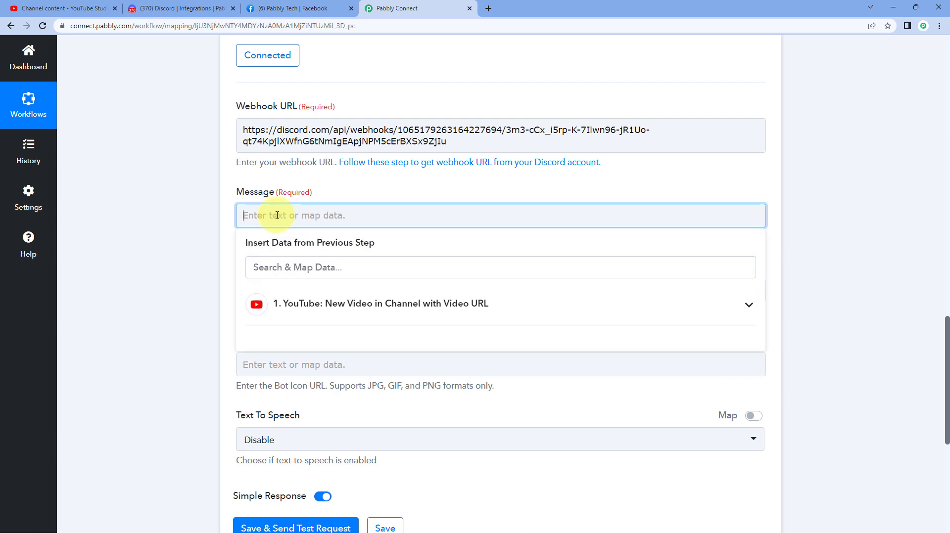
pyautogui.write('Hello E')
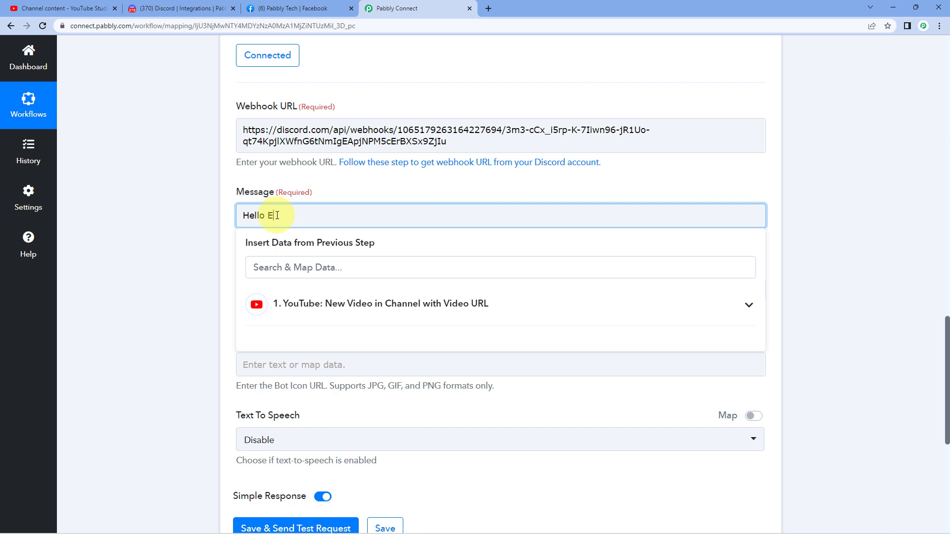
pyautogui.write('veryone,')
pyautogui.press('Return')
pyautogui.press('Return')
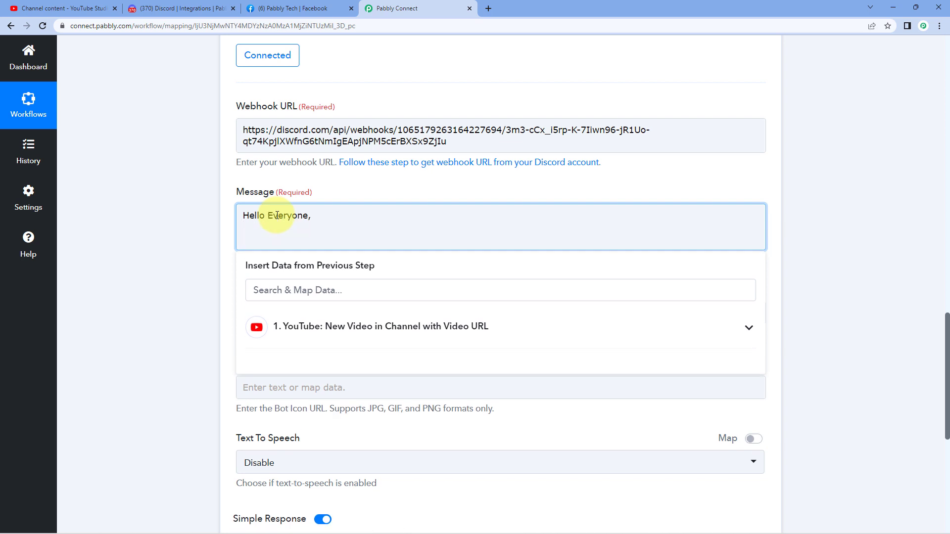
# Step: Add "New video is published on our YouTube Channel:" to the message, then a blank line and the labels "Title:" and "Video Link:" on separate lines
pyautogui.write('New video is published on our YouTube Channel:')
pyautogui.press('Return')
pyautogui.press('Return')
pyautogui.write('Title:')
pyautogui.press('Return')
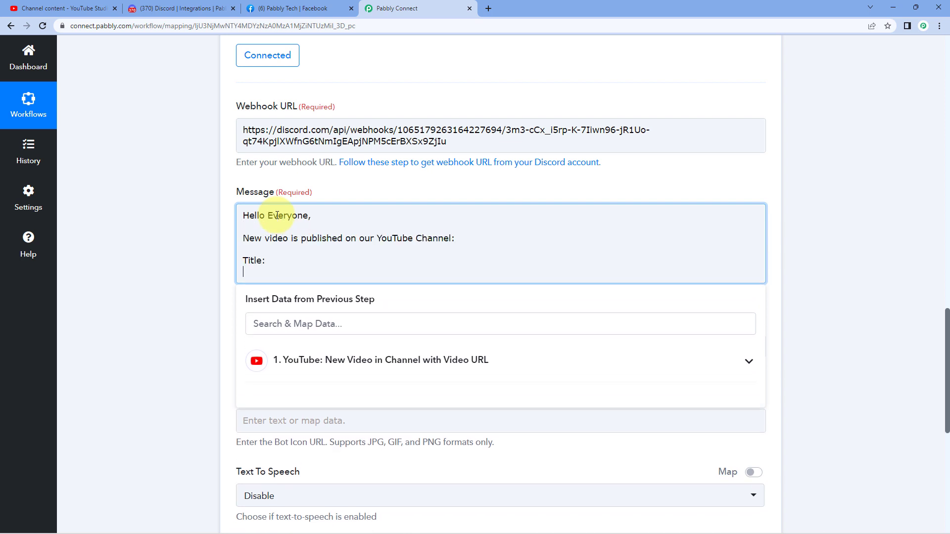
pyautogui.write('Video Link:')
pyautogui.click(299, 274)
# Step: Examine the YouTube trigger's received response for the fields holding the video title and video URL
pyautogui.scroll(12, 185, 231)
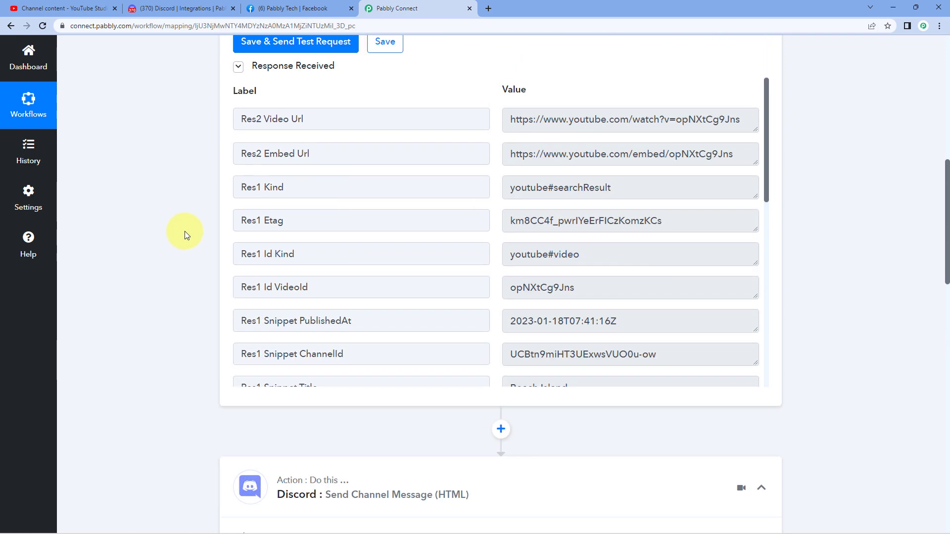
pyautogui.scroll(6, 186, 232)
pyautogui.scroll(-3, 425, 202)
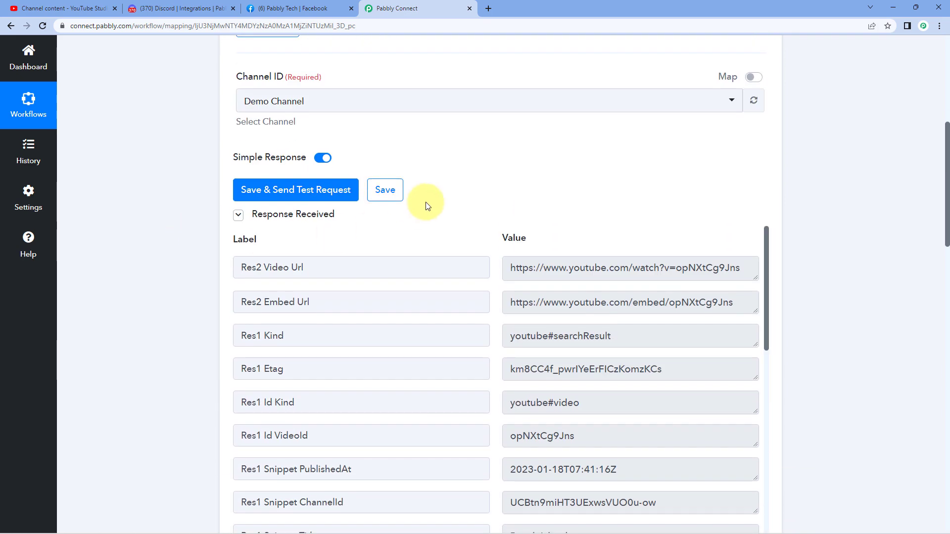
pyautogui.scroll(-2, 460, 198)
pyautogui.scroll(-1, 497, 212)
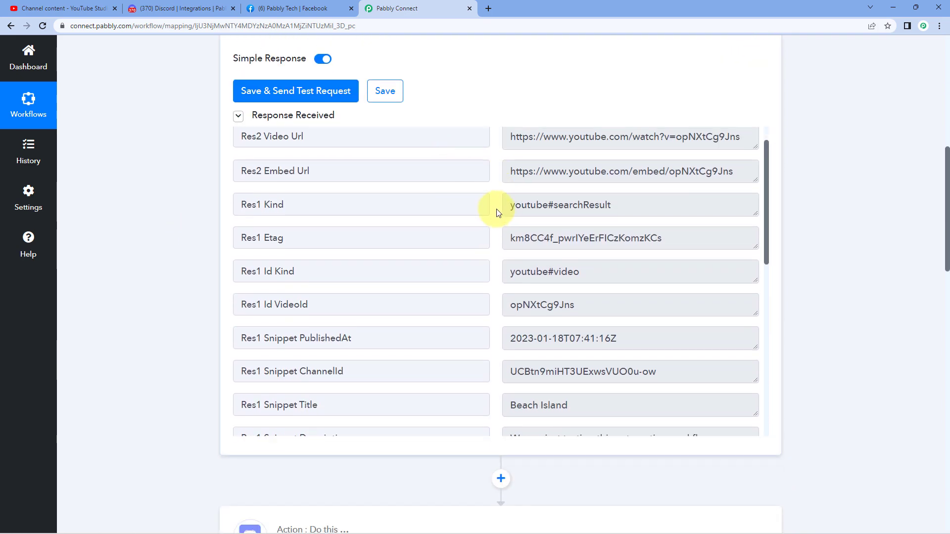
pyautogui.scroll(-3, 497, 213)
pyautogui.moveTo(604, 237); pyautogui.dragTo(505, 242)
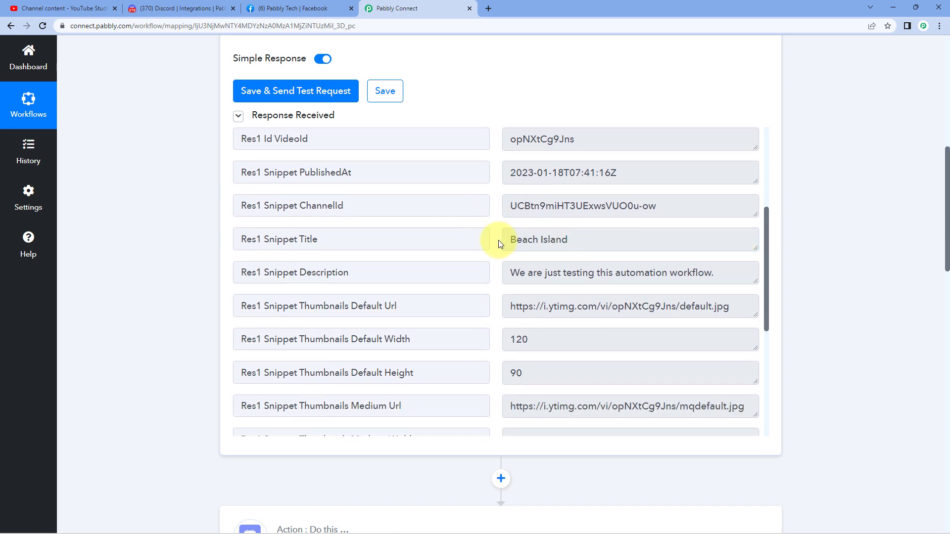
pyautogui.scroll(5, 498, 239)
pyautogui.moveTo(513, 172); pyautogui.dragTo(747, 177)
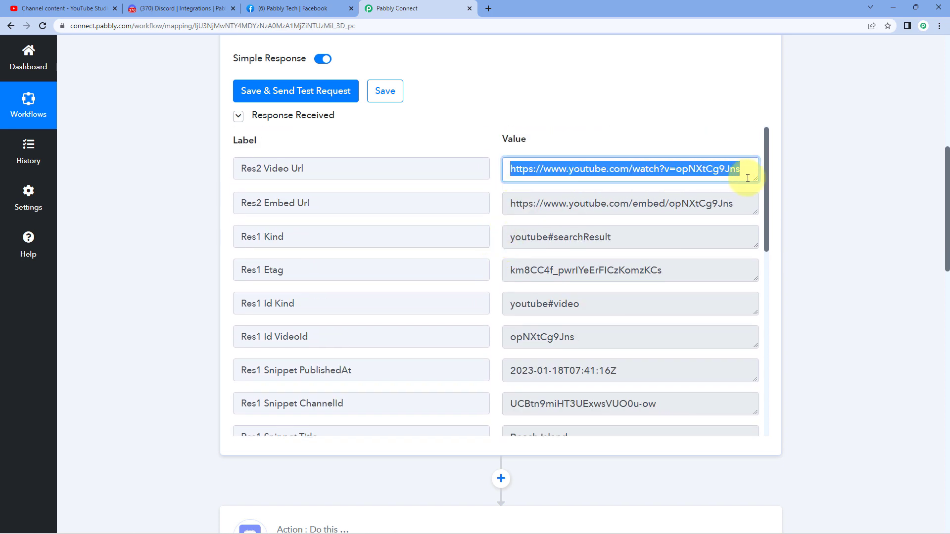
pyautogui.click(554, 149)
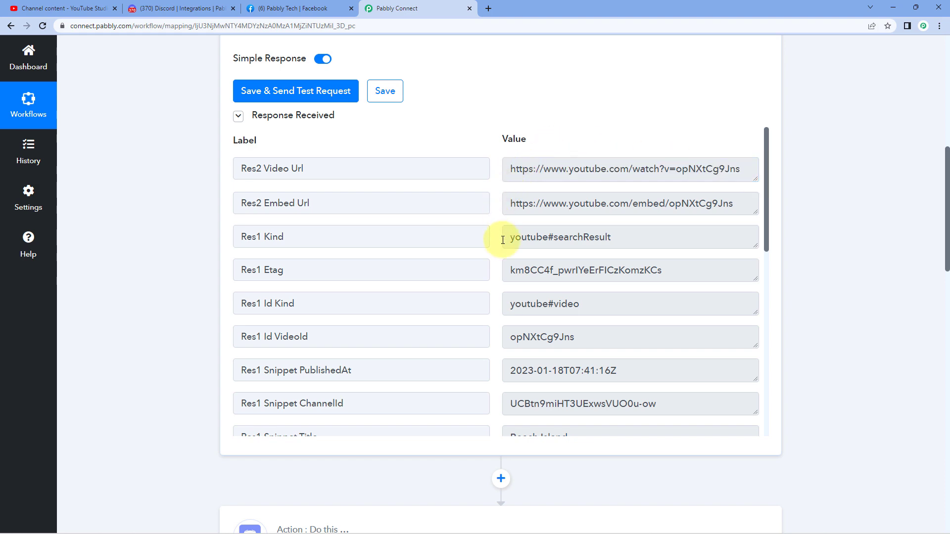
# Step: Map the YouTube step's Res1 Snippet Title after the "Title:" label in the Discord message
pyautogui.scroll(-10, 173, 265)
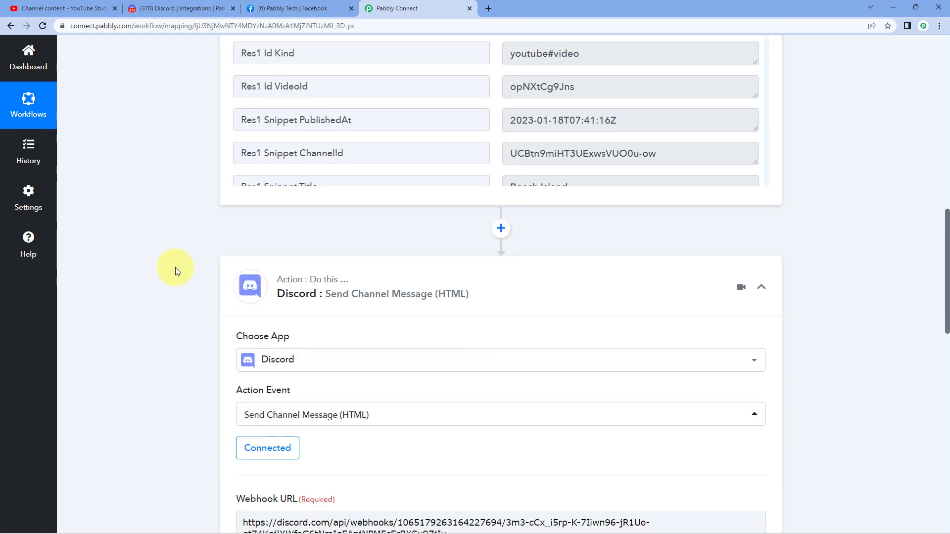
pyautogui.click(277, 238)
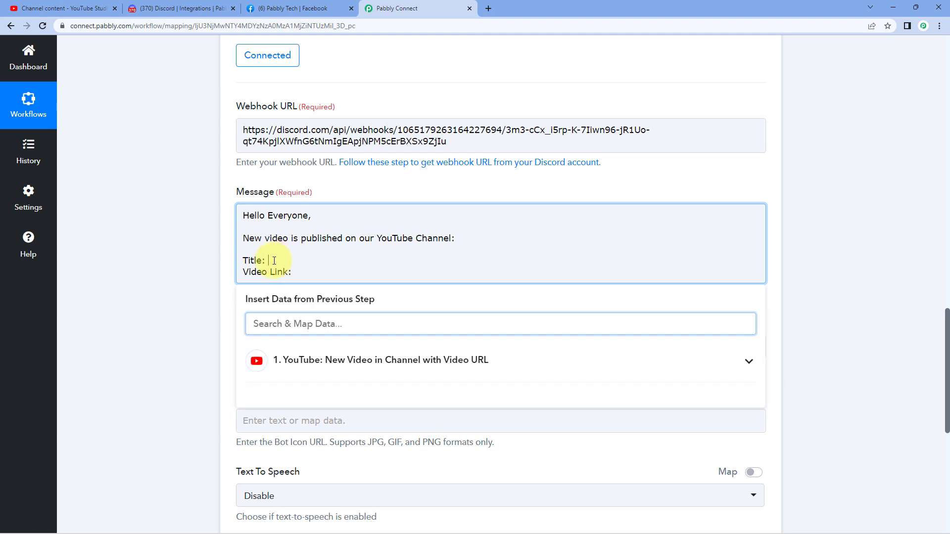
pyautogui.click(281, 259)
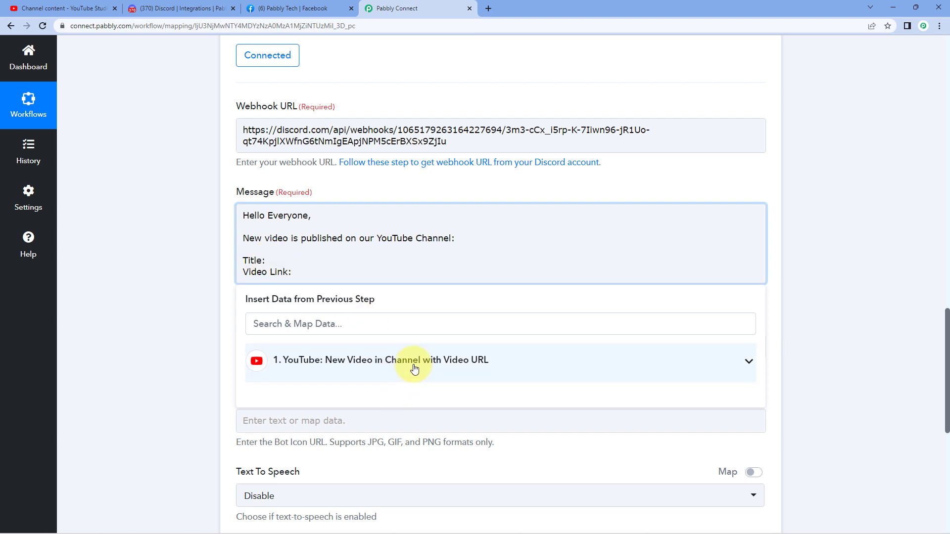
pyautogui.click(277, 355)
pyautogui.scroll(-2, 159, 329)
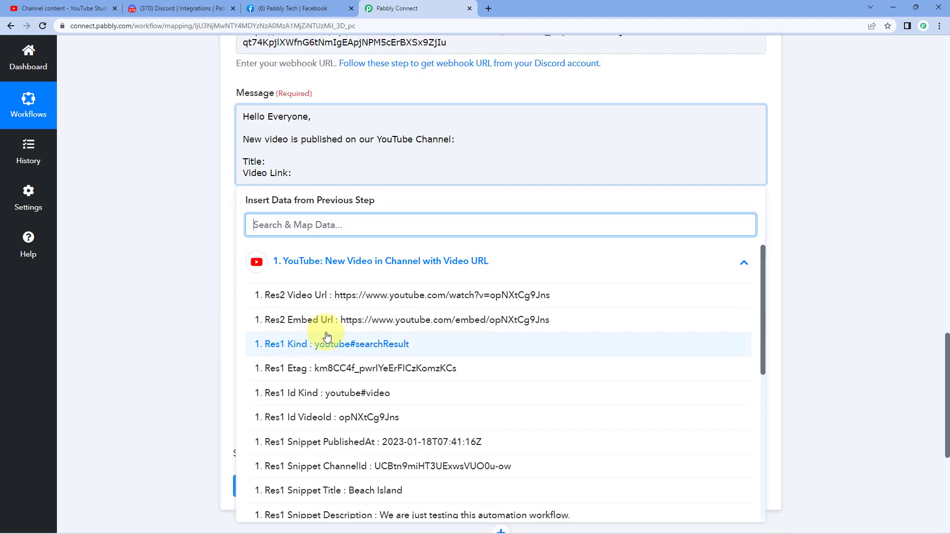
pyautogui.scroll(-2, 328, 336)
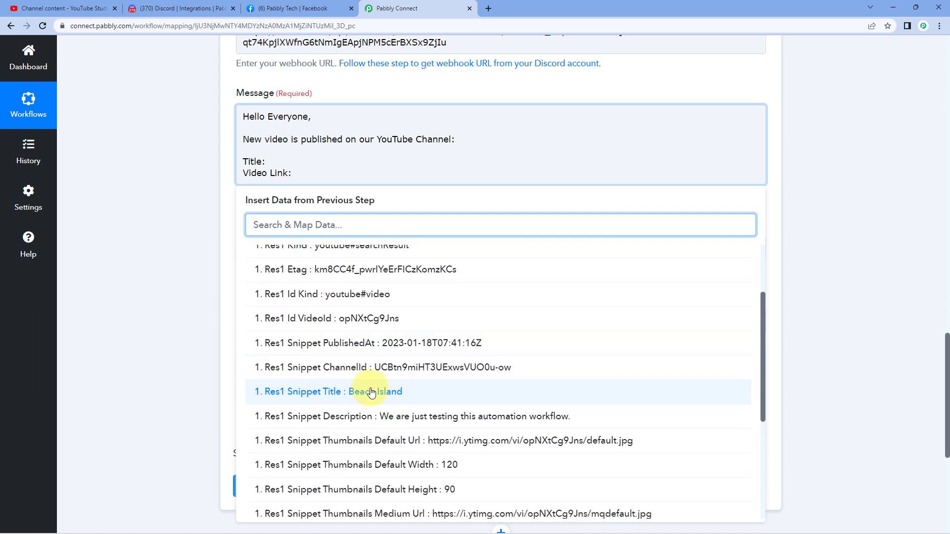
pyautogui.click(335, 391)
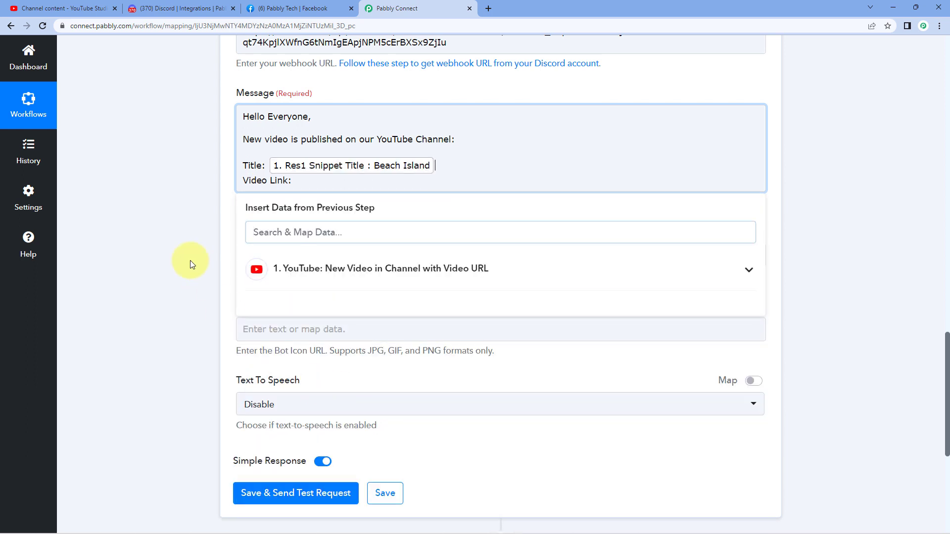
# Step: Map the YouTube step's Res2 Video Url after the "Video Link:" label in the Discord message
pyautogui.click(318, 181)
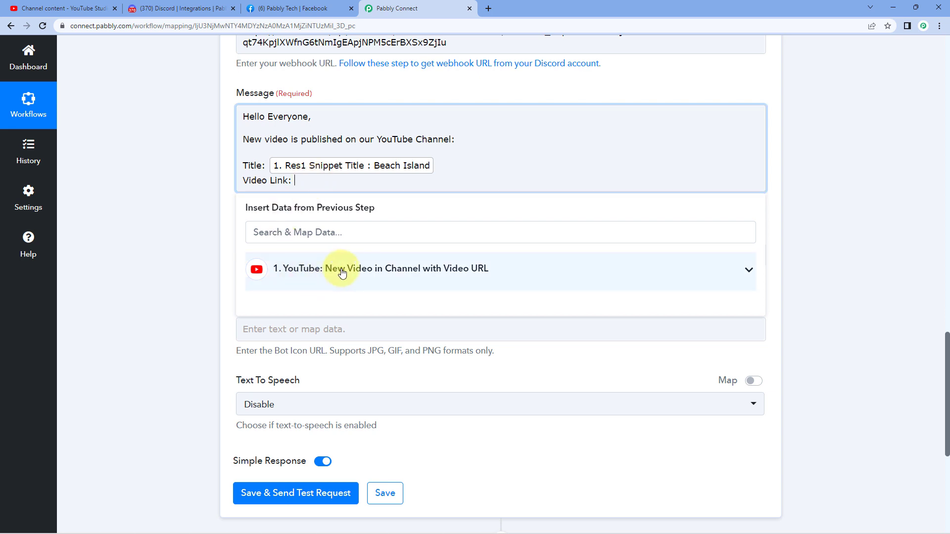
pyautogui.click(388, 271)
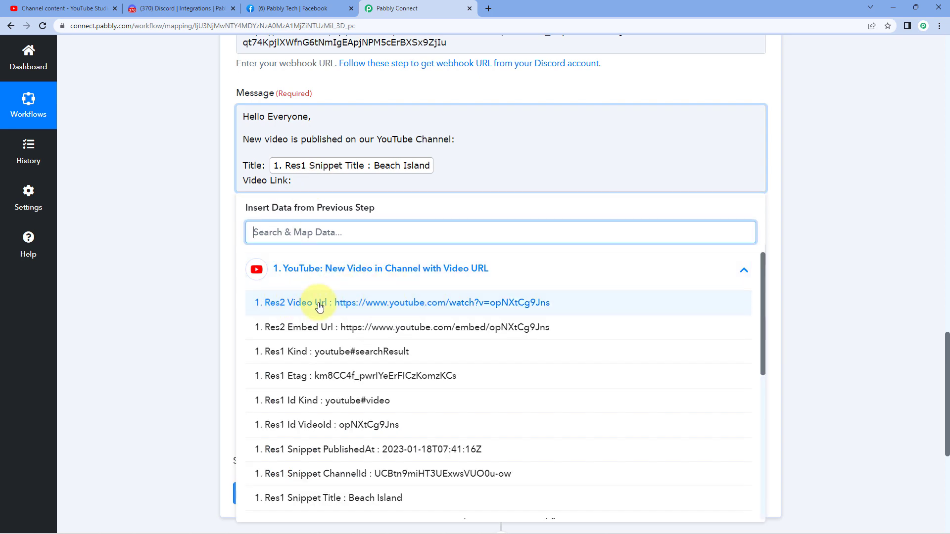
pyautogui.click(259, 302)
pyautogui.click(213, 230)
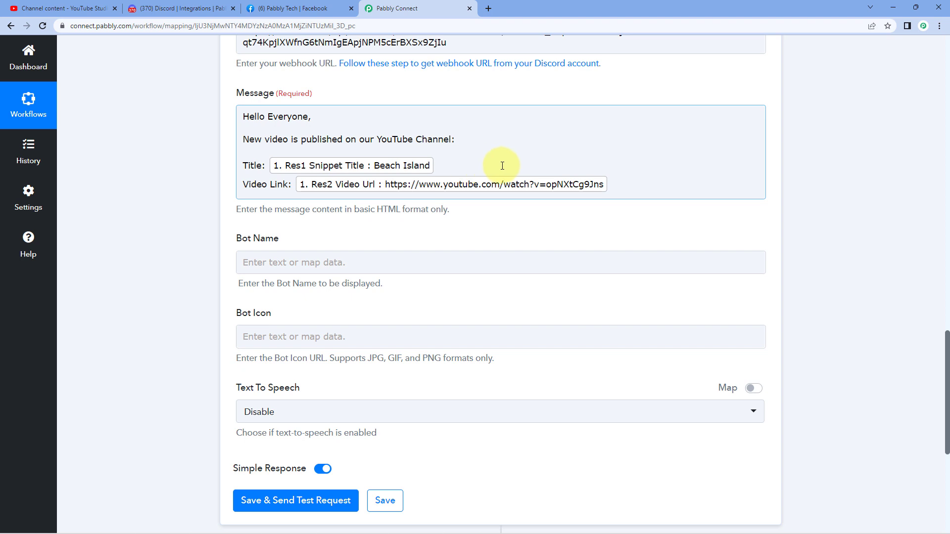
# Step: Review the YouTube trigger's response fields that supply the data mapped into the Discord message
pyautogui.scroll(10, 505, 165)
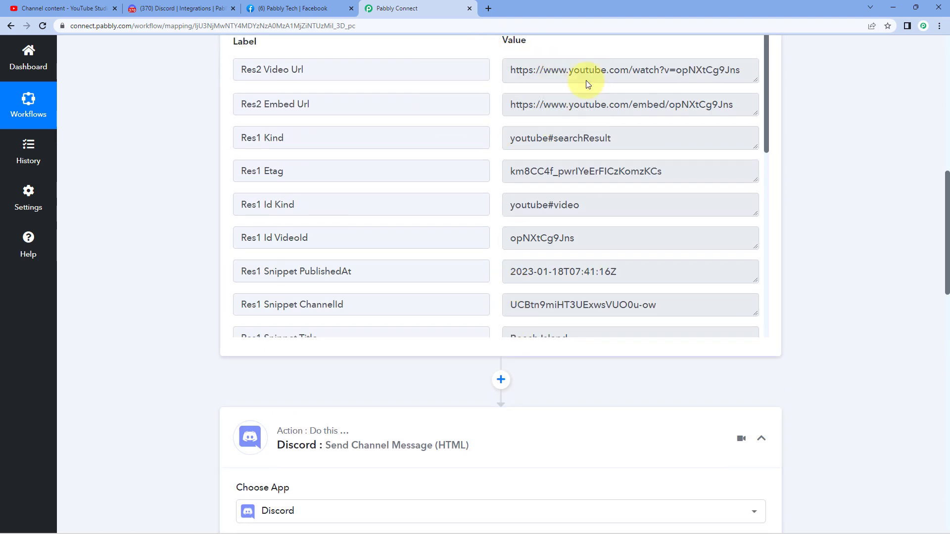
pyautogui.scroll(-2, 488, 190)
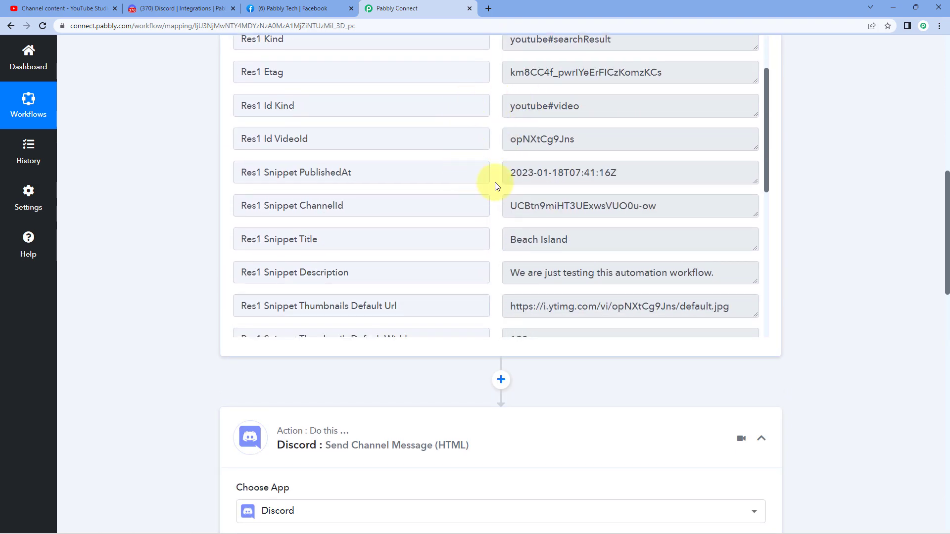
pyautogui.scroll(-2, 488, 185)
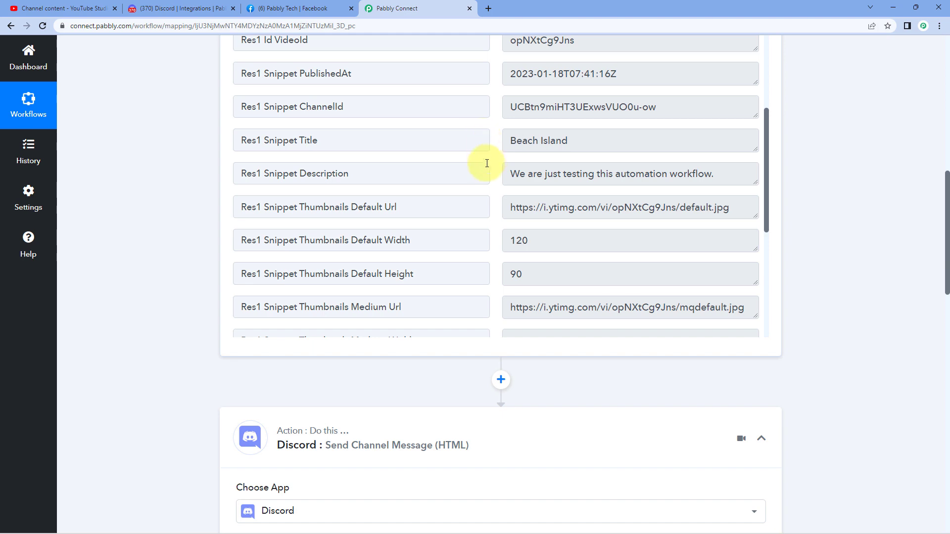
pyautogui.scroll(-2, 492, 171)
pyautogui.scroll(1, 490, 188)
pyautogui.scroll(5, 488, 204)
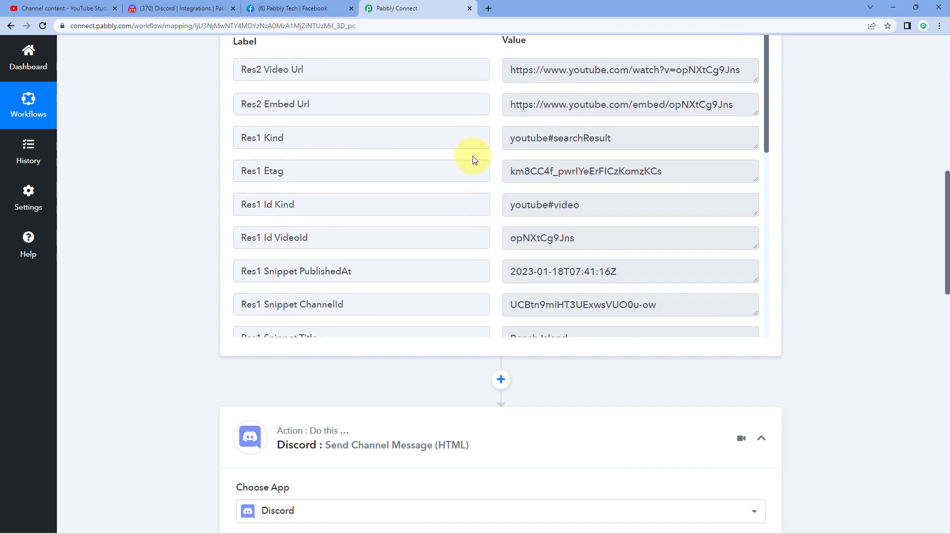
# Step: Set the Discord action's Bot Name to YouTube
pyautogui.scroll(-12, 189, 195)
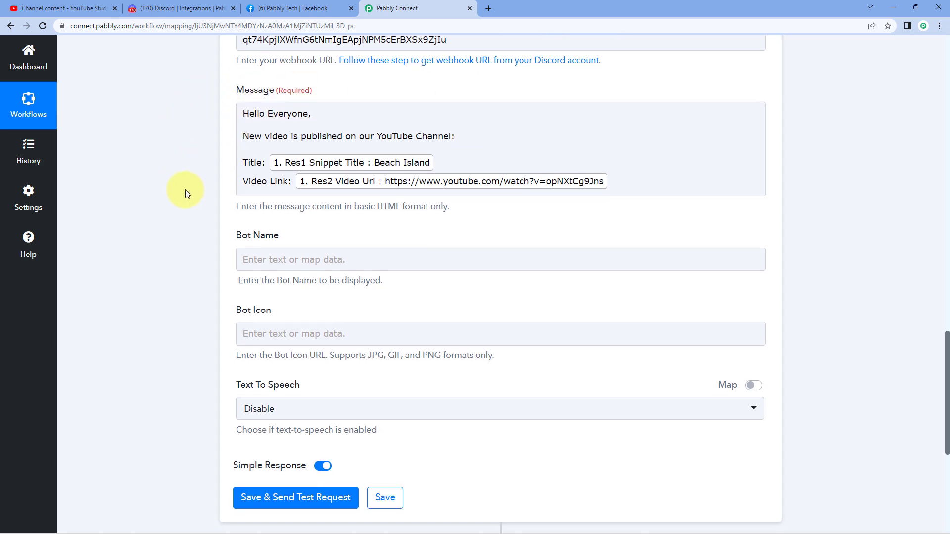
pyautogui.scroll(-1, 191, 191)
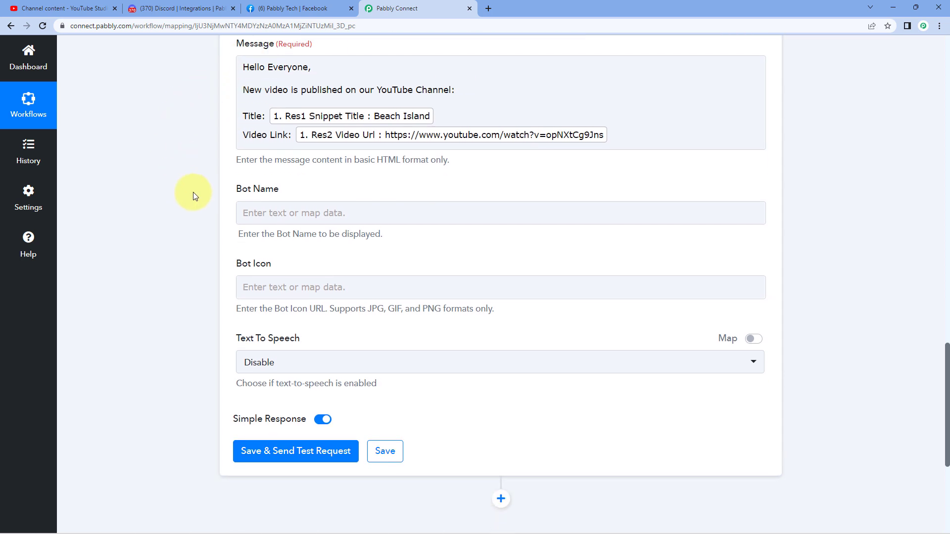
pyautogui.click(327, 207)
pyautogui.write('YouTube')
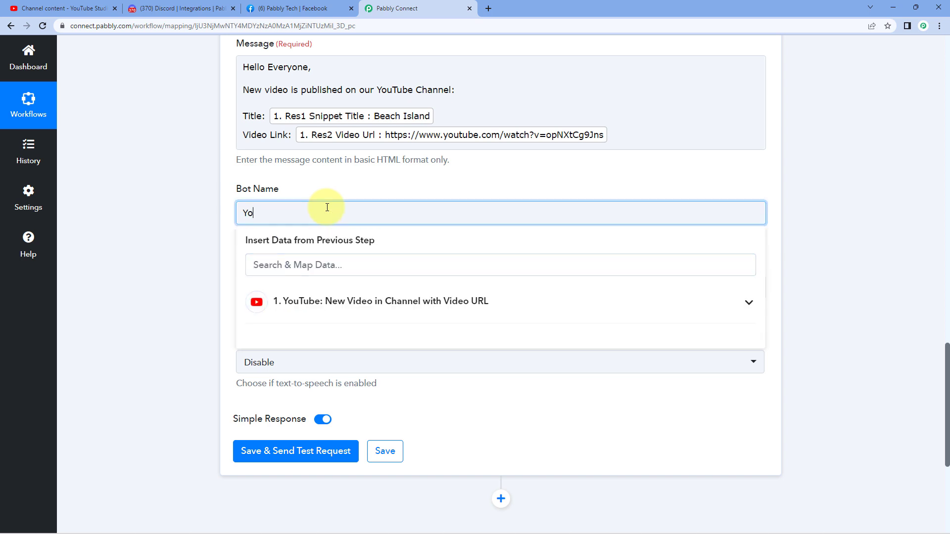
pyautogui.click(225, 228)
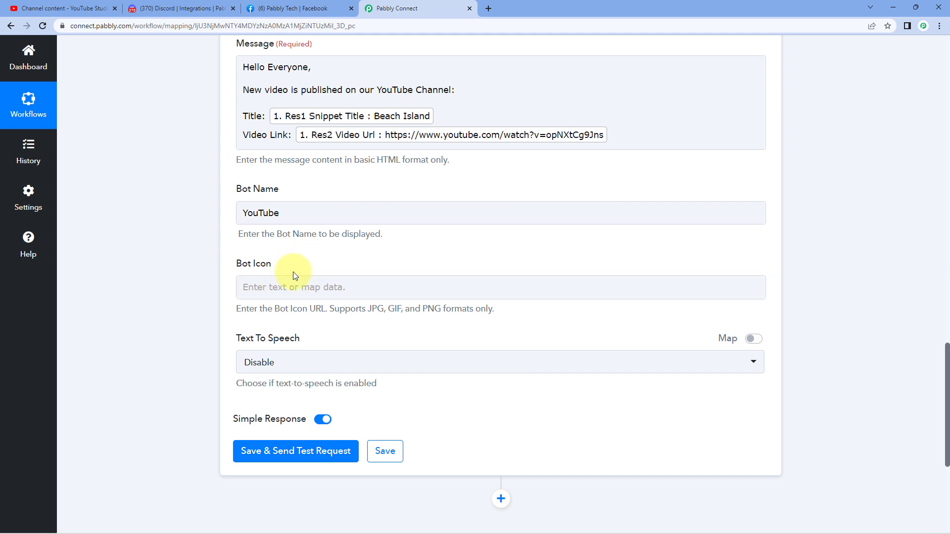
# Step: Leave Bot Icon empty with Text To Speech set to Disable, and save the Discord action while sending a test request
pyautogui.click(289, 291)
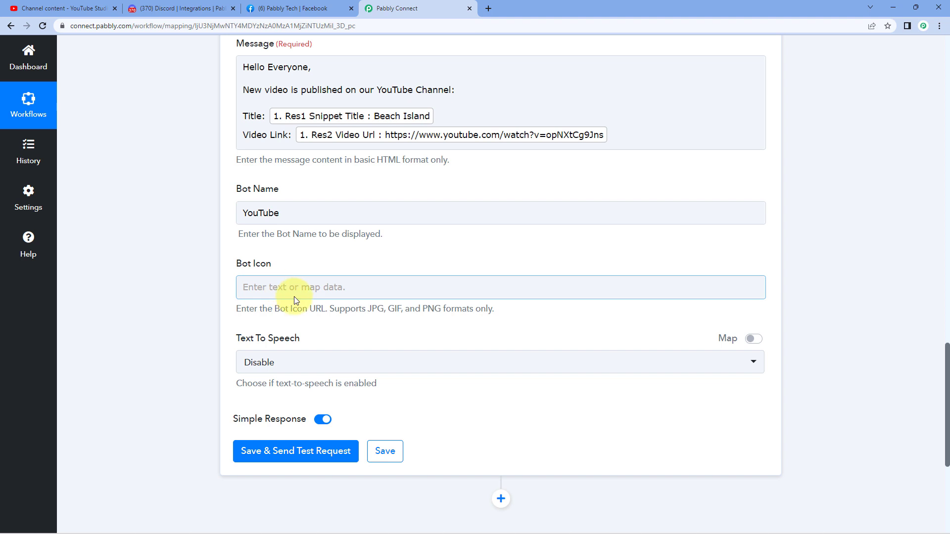
pyautogui.click(302, 309)
pyautogui.scroll(-2, 248, 238)
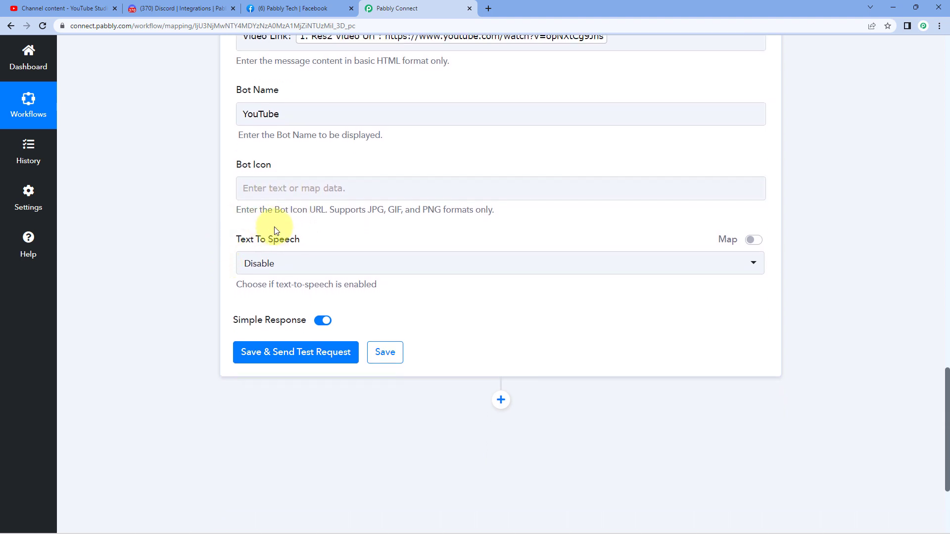
pyautogui.click(334, 267)
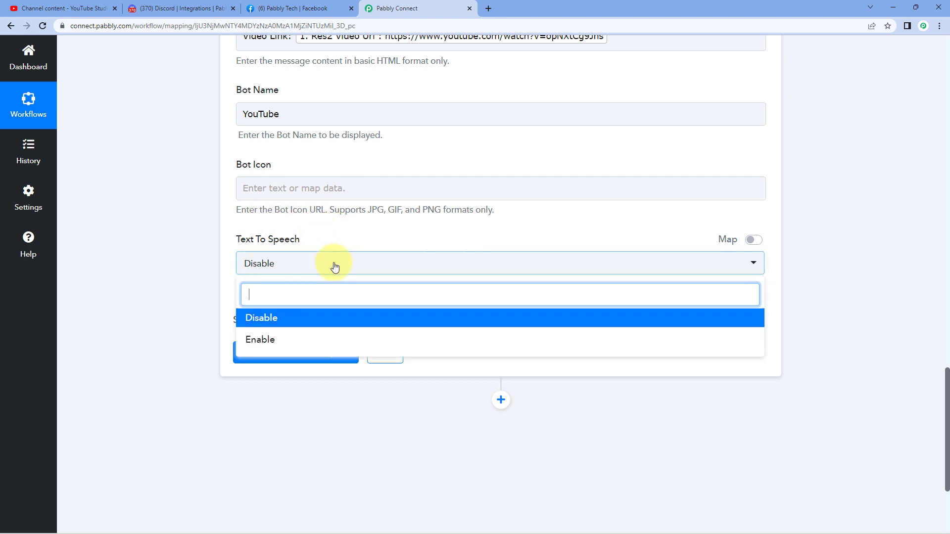
pyautogui.click(277, 319)
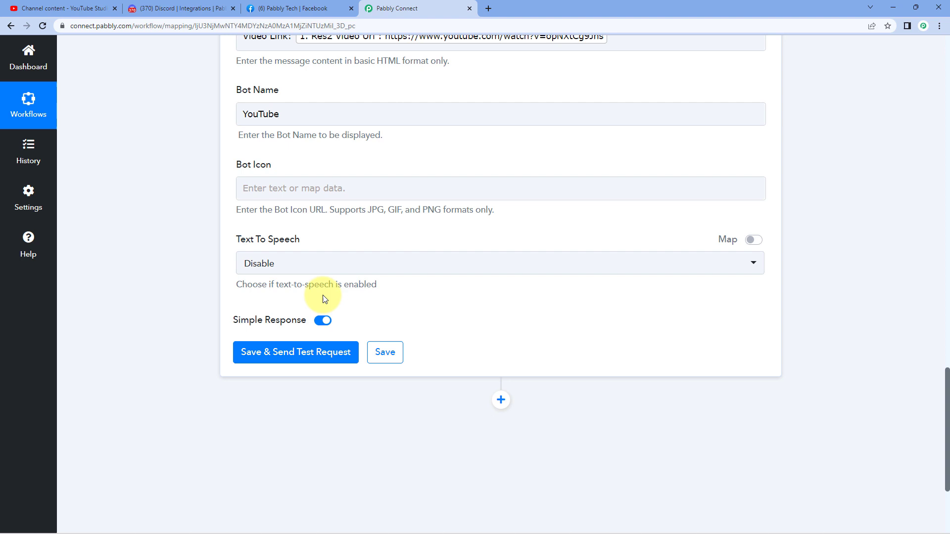
pyautogui.click(275, 352)
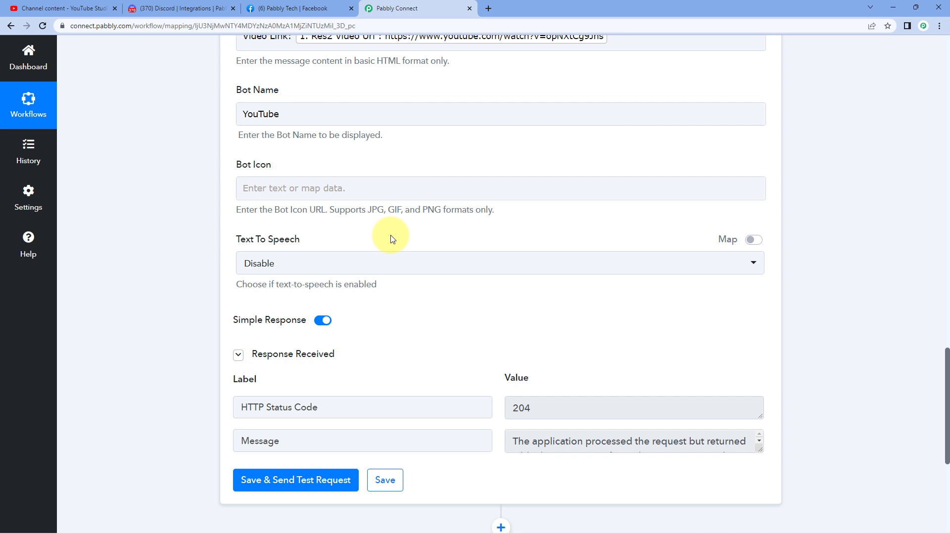
pyautogui.scroll(-1, 393, 240)
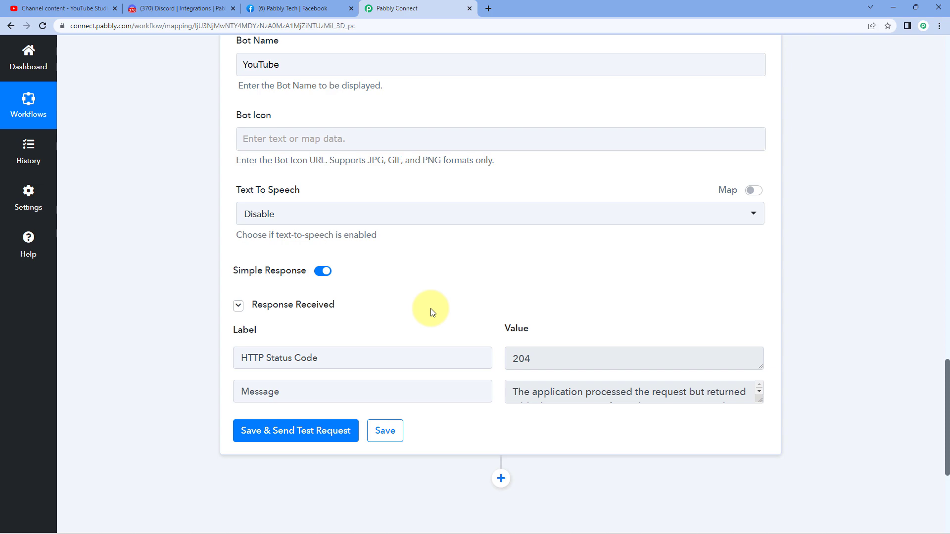
# Step: Compare the test message in Discord's youtube-updates channel with the bot name, title and video link set in the Pabbly Connect action
pyautogui.scroll(7, 432, 309)
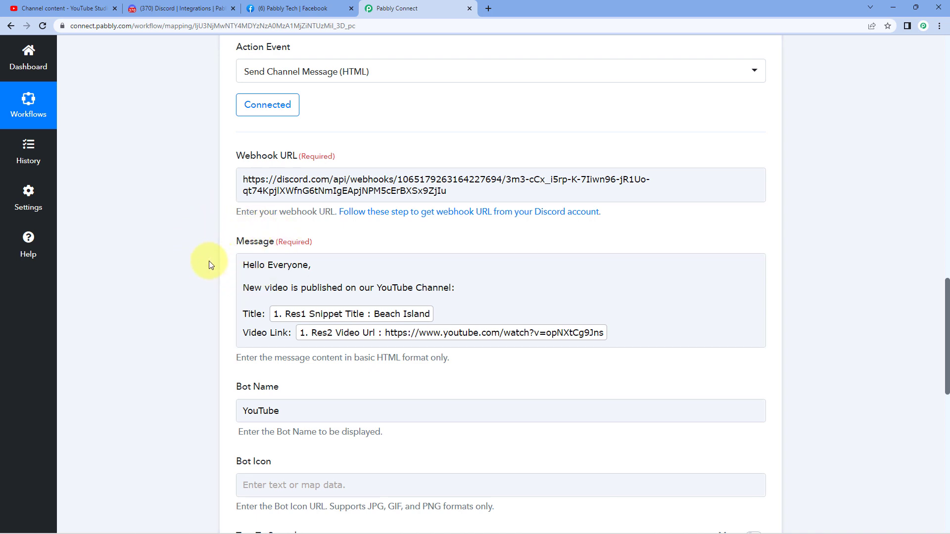
pyautogui.scroll(-2, 209, 260)
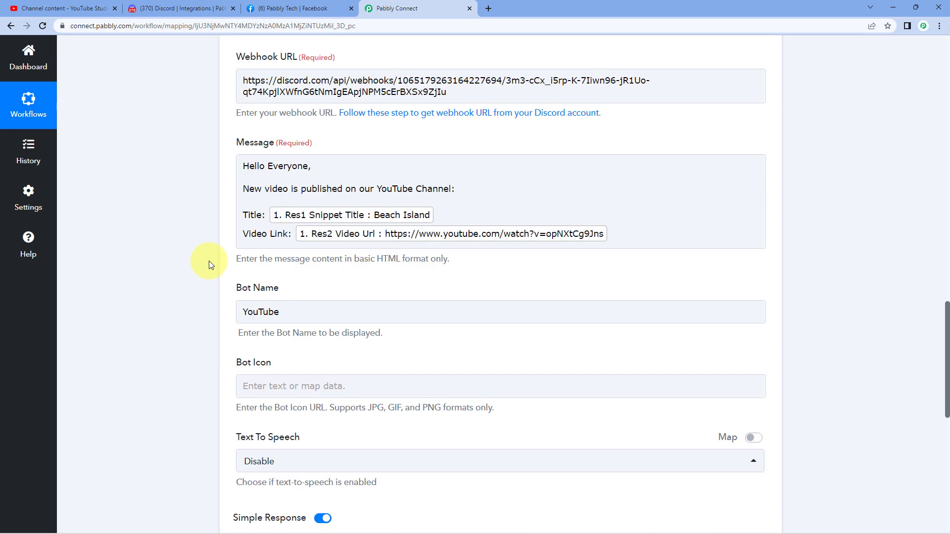
pyautogui.click(178, 8)
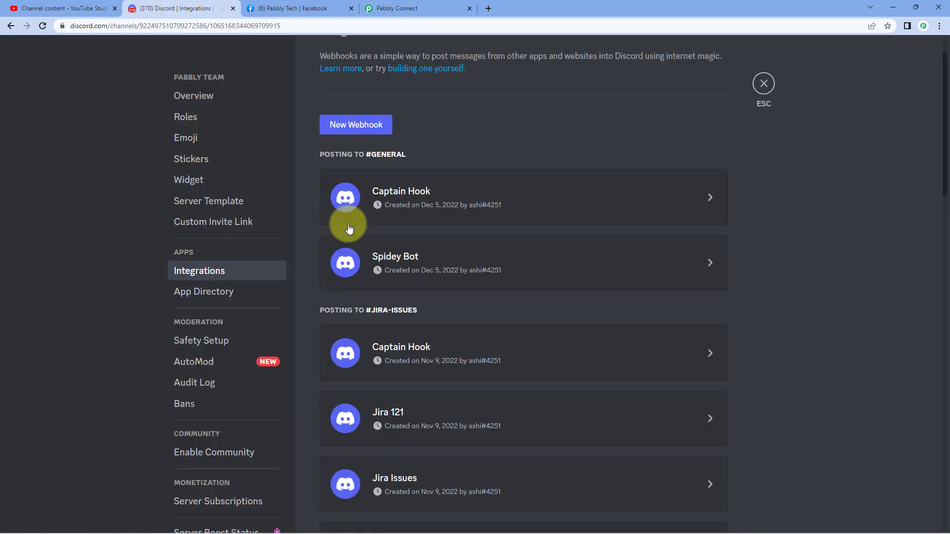
pyautogui.click(763, 85)
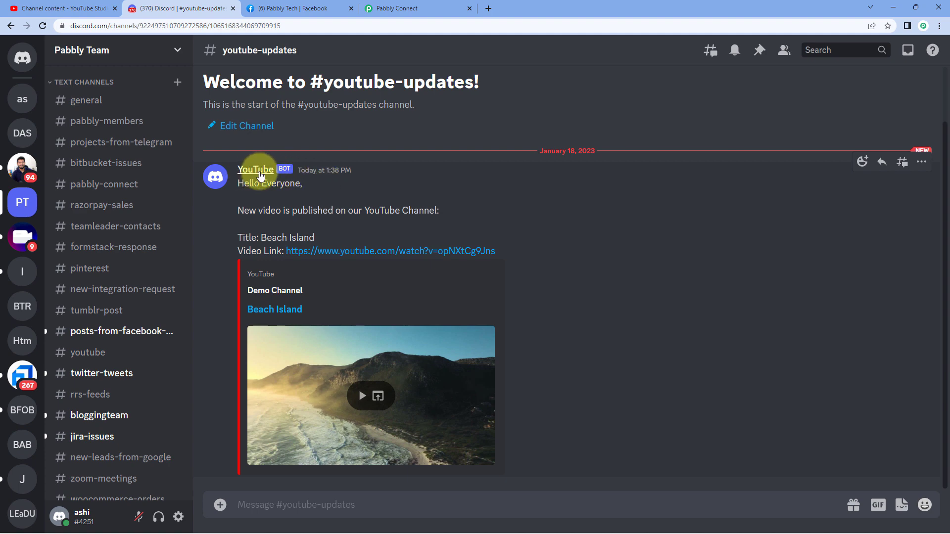
pyautogui.click(406, 8)
pyautogui.scroll(-1, 301, 284)
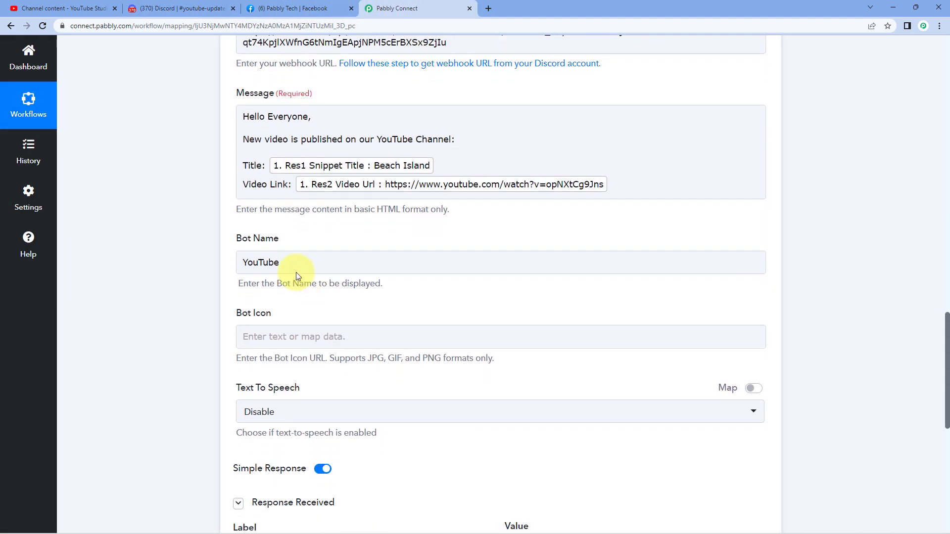
pyautogui.click(205, 6)
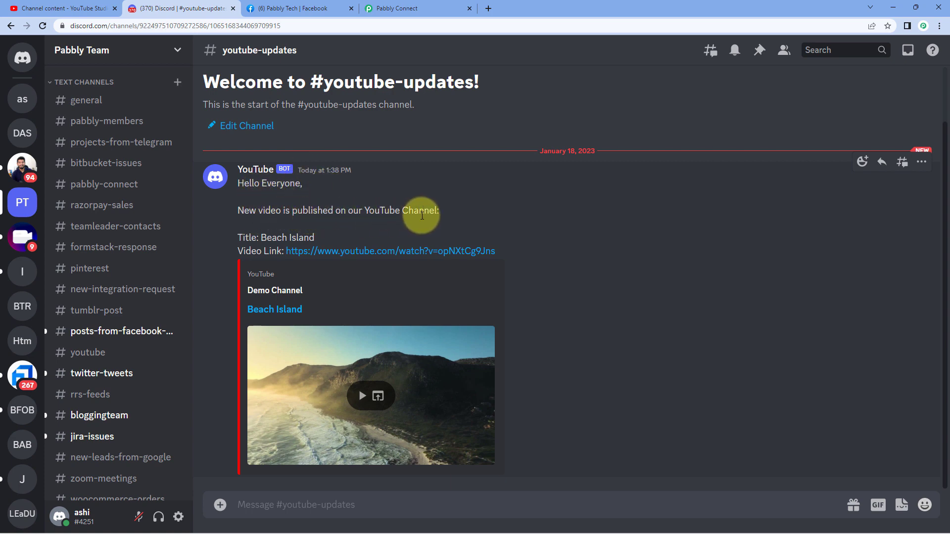
pyautogui.moveTo(260, 238); pyautogui.dragTo(317, 238)
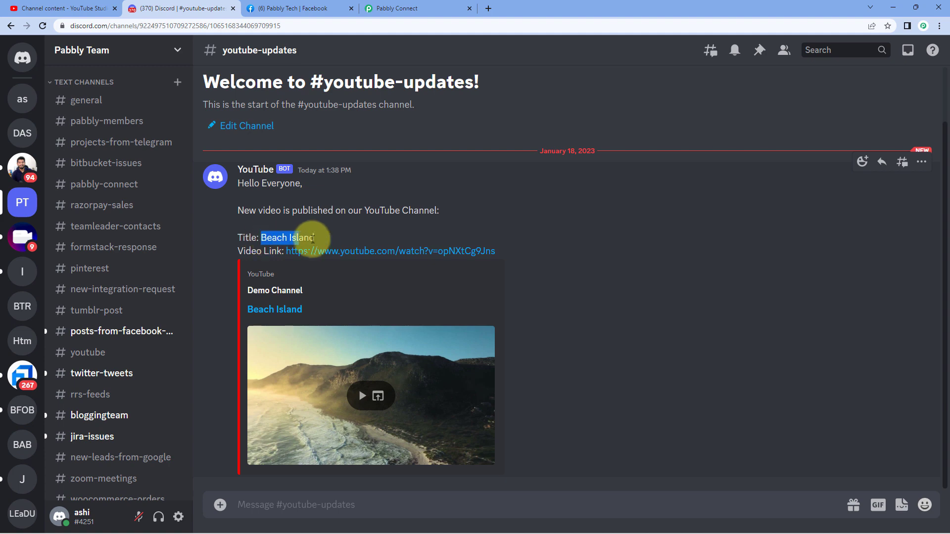
pyautogui.click(245, 238)
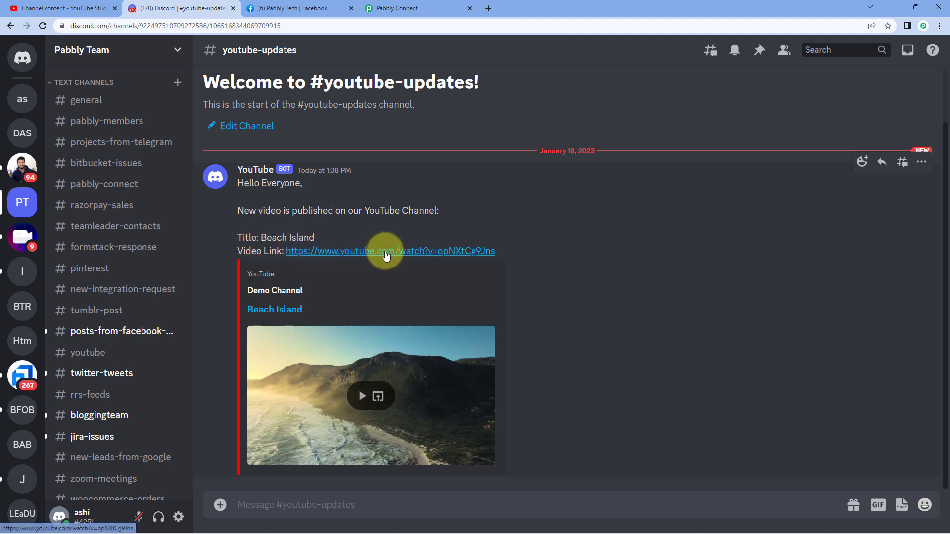
# Step: Check the video link from the Discord test message on YouTube, close its page and return to the Pabbly Connect workflow
pyautogui.click(358, 253)
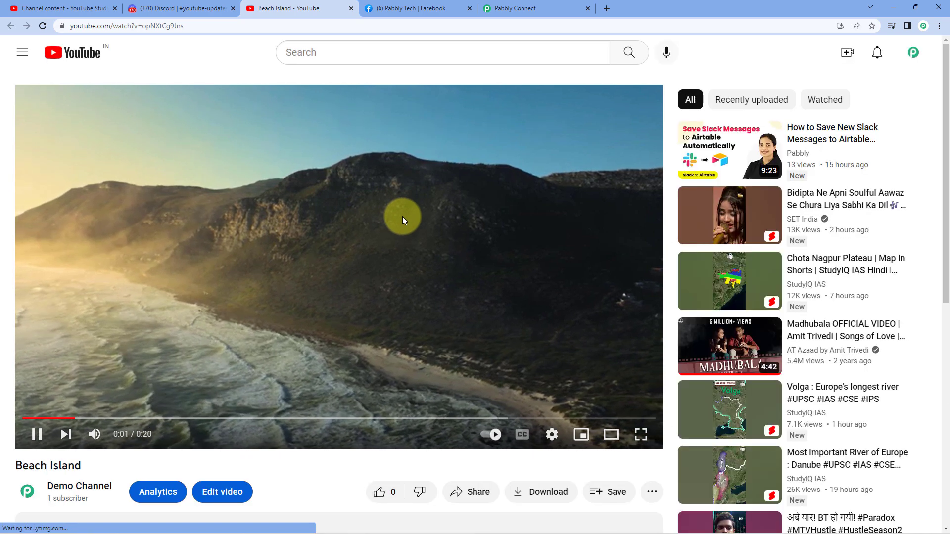
pyautogui.click(403, 215)
pyautogui.click(534, 8)
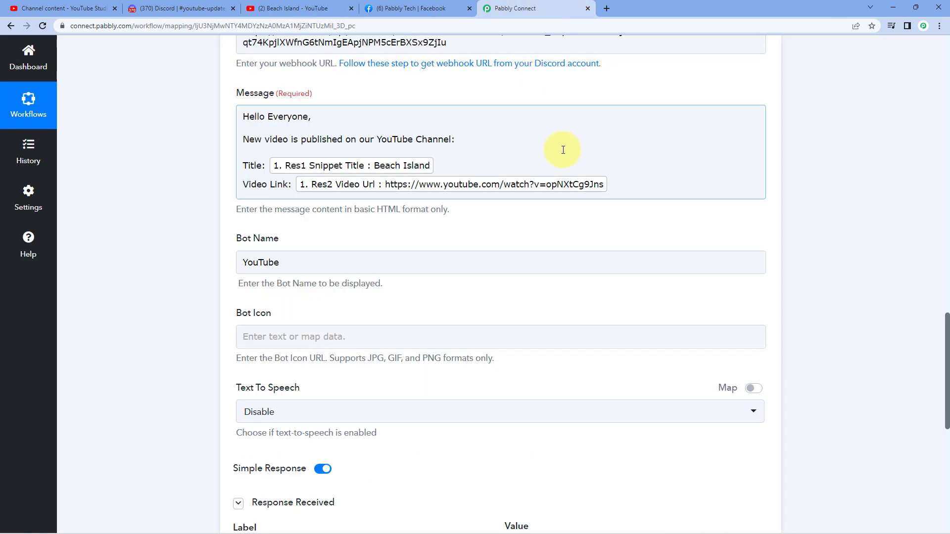
pyautogui.click(351, 9)
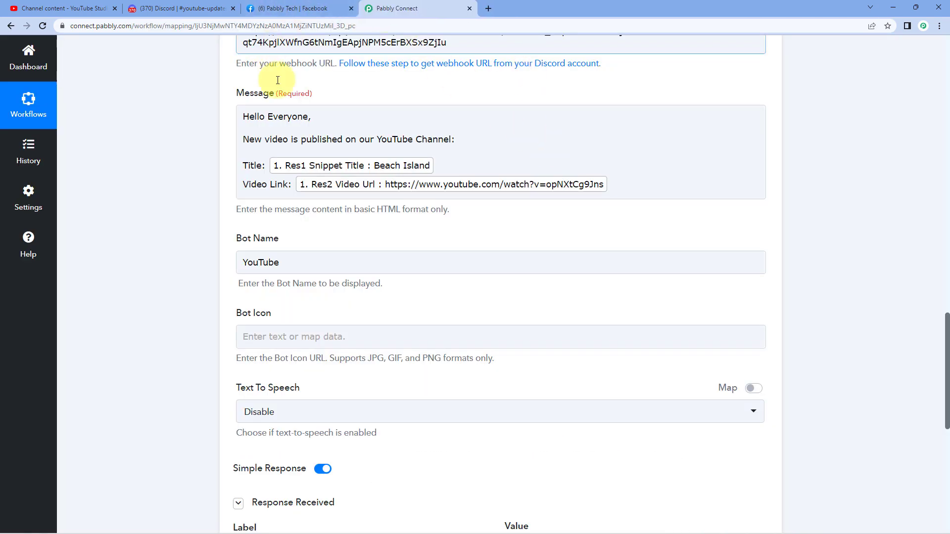
# Step: Add a Facebook Pages action after the Discord step with Create Page Post as its action event
pyautogui.scroll(8, 206, 149)
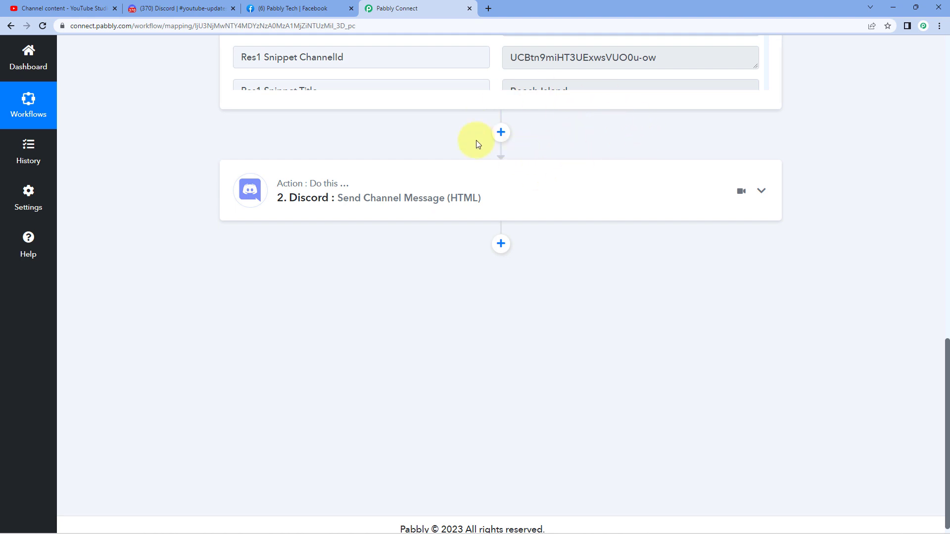
pyautogui.moveTo(451, 172)
pyautogui.click(501, 243)
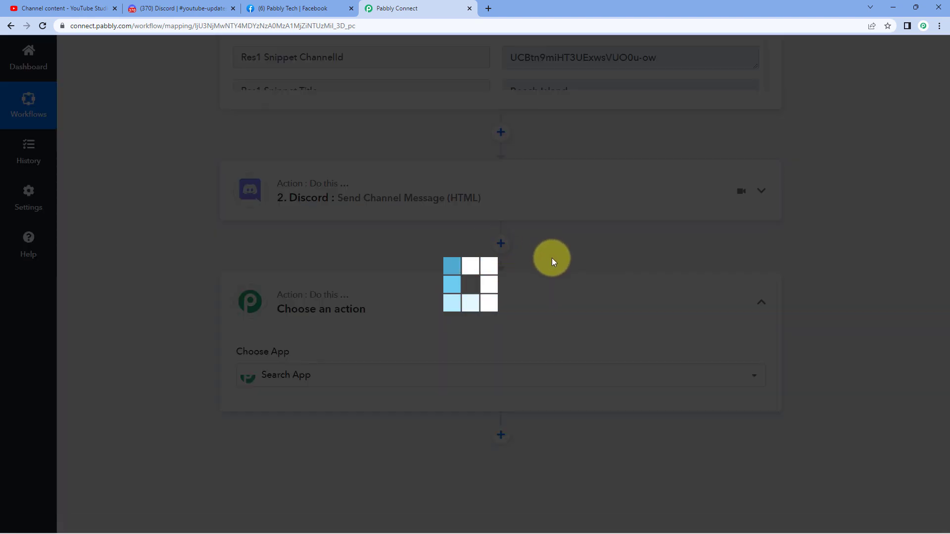
pyautogui.scroll(-3, 188, 264)
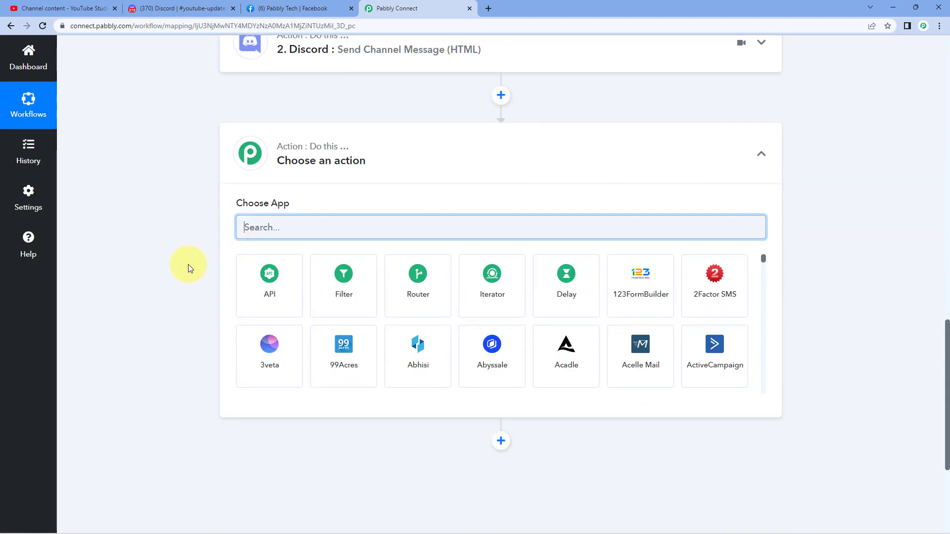
pyautogui.write('Facebook')
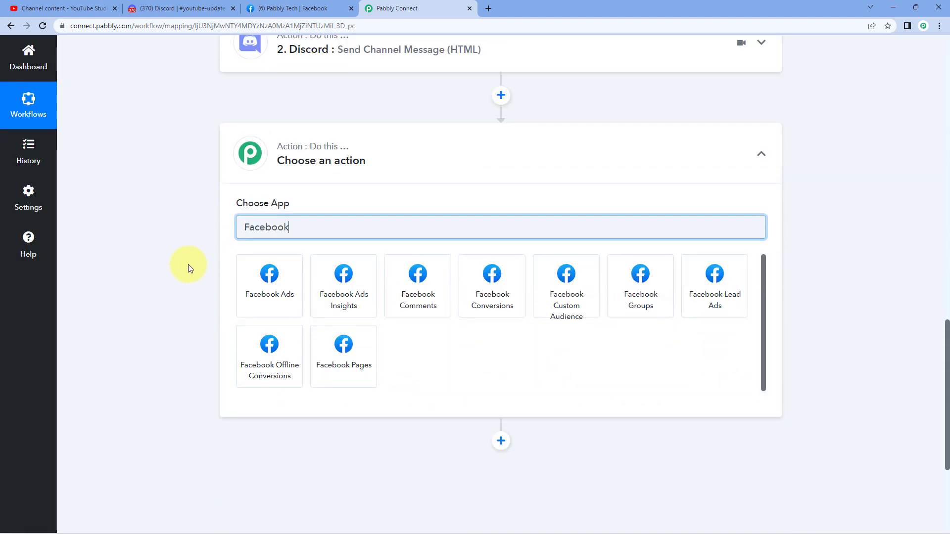
pyautogui.write(' Pages')
pyautogui.click(254, 268)
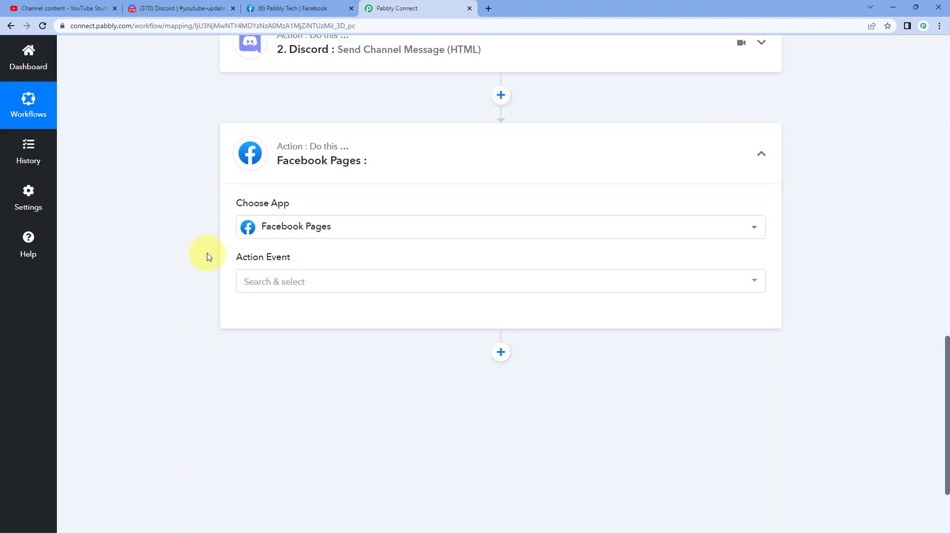
pyautogui.click(332, 280)
pyautogui.scroll(-2, 212, 279)
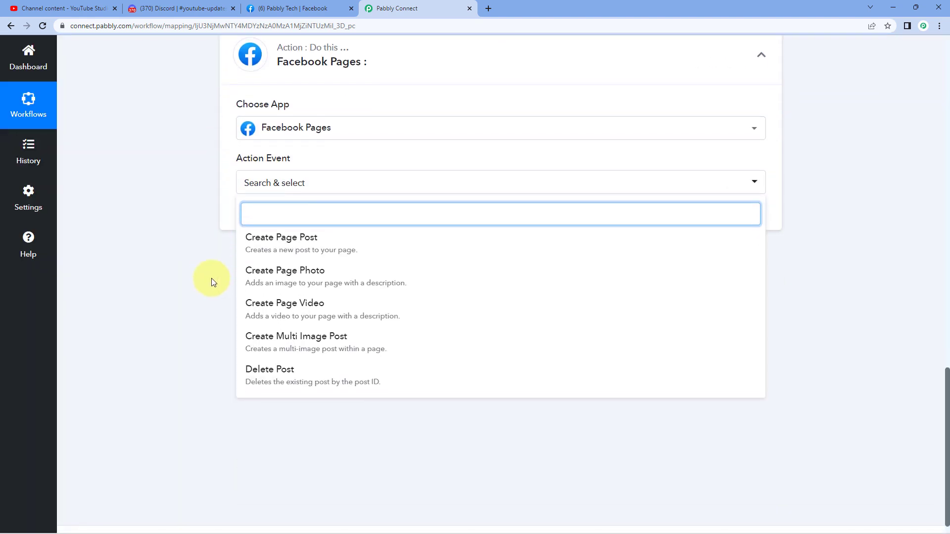
pyautogui.click(338, 243)
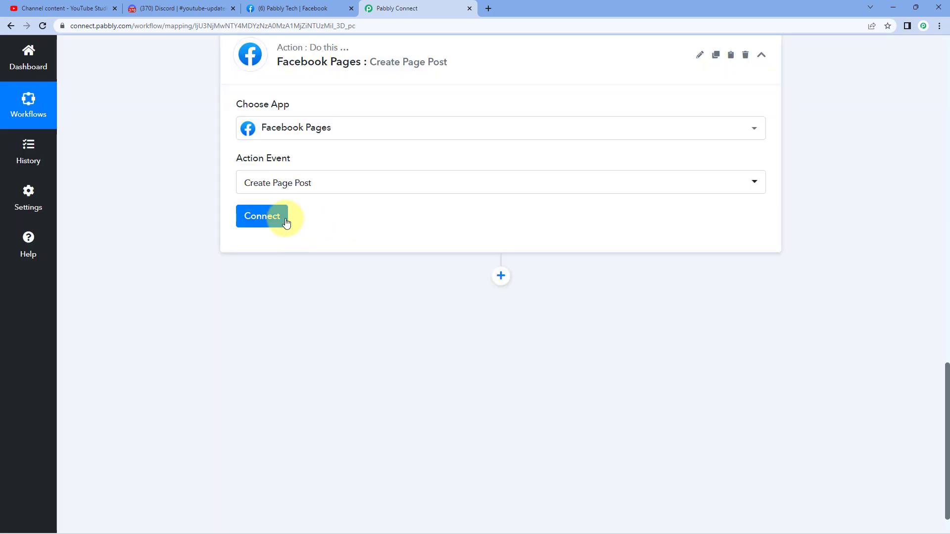
# Step: Authorize a new Facebook Pages connection for the Create Page Post action, using the name Facebook Pages #3
pyautogui.click(278, 219)
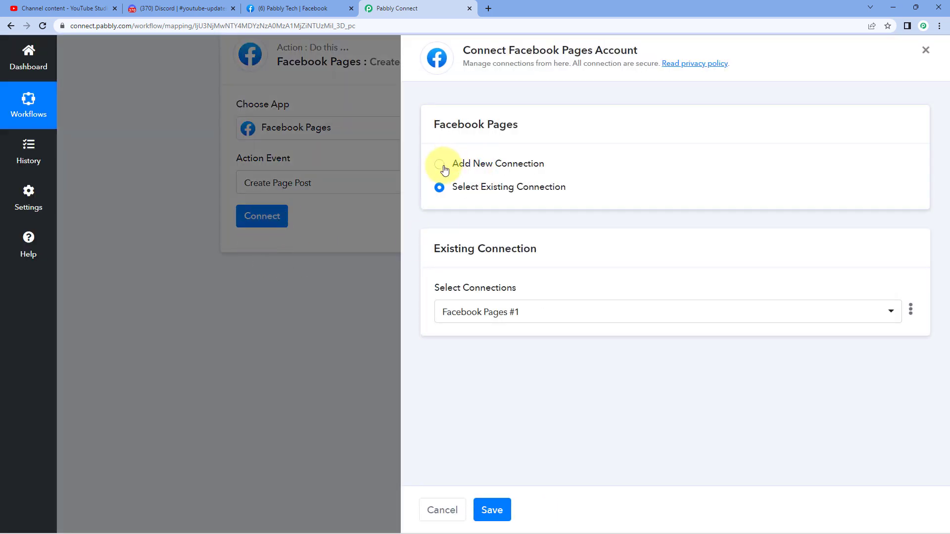
pyautogui.click(439, 166)
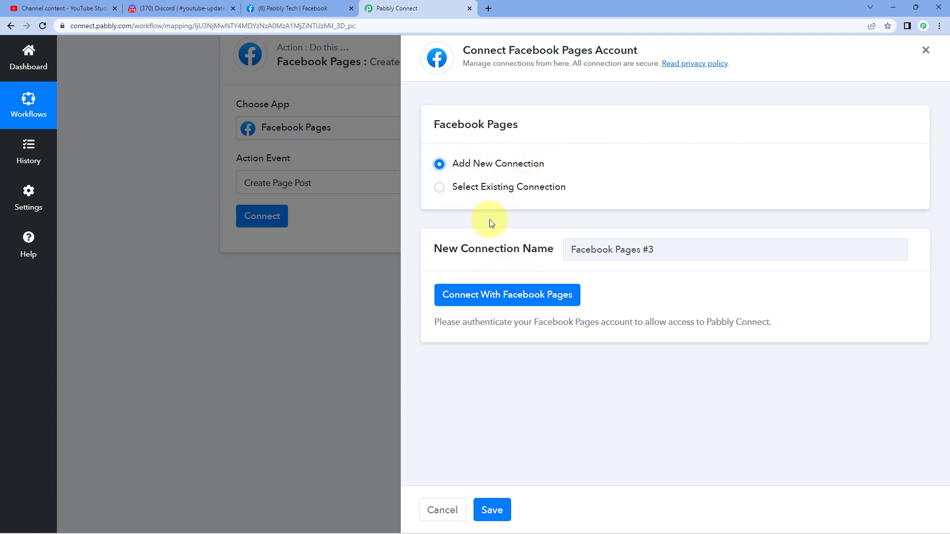
pyautogui.click(508, 298)
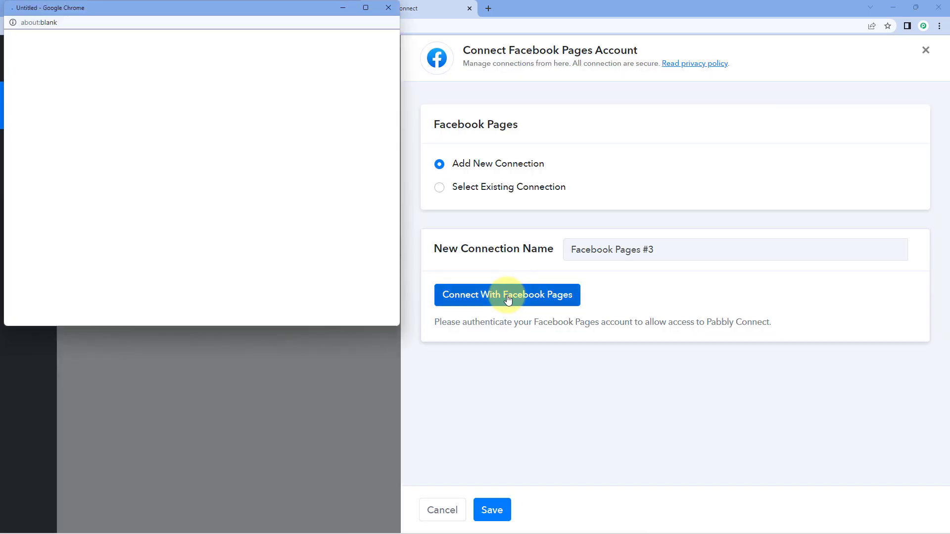
pyautogui.moveTo(254, 7); pyautogui.dragTo(255, 39)
pyautogui.click(299, 6)
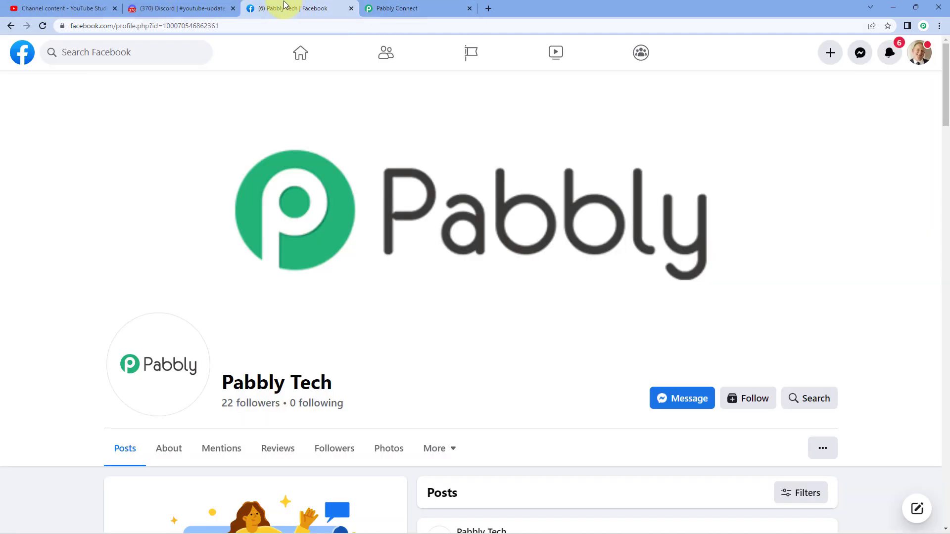
pyautogui.click(421, 6)
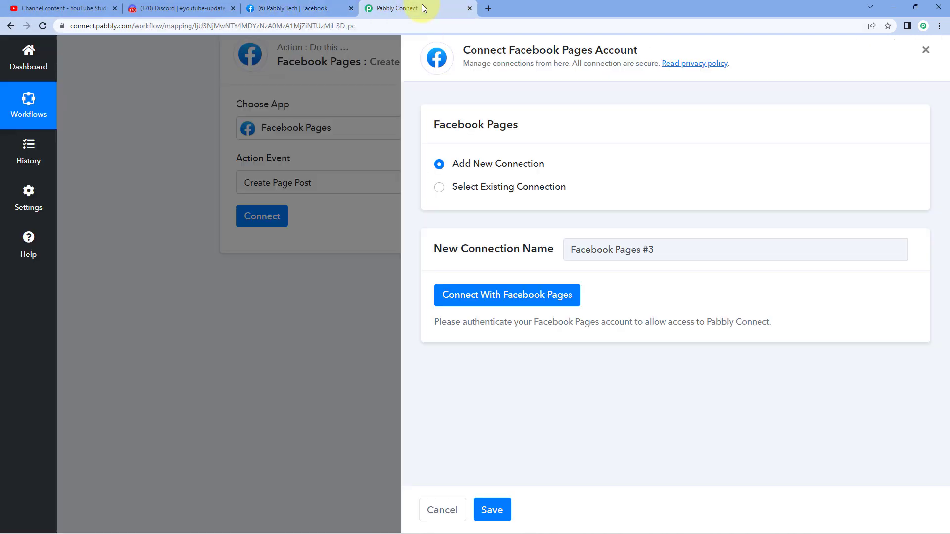
pyautogui.click(404, 154)
pyautogui.click(304, 234)
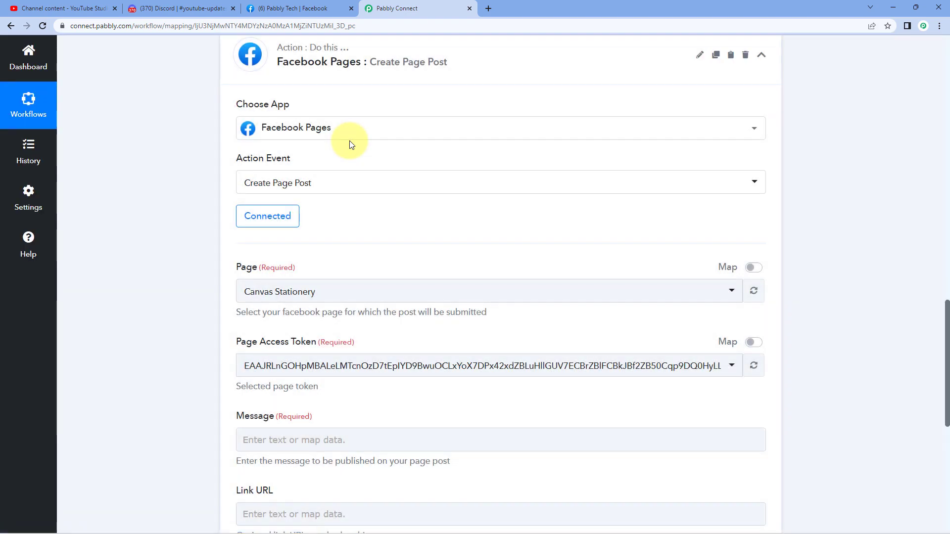
# Step: Check the target page's name on Facebook and select Pabbly Tech as the Page for the Create Page Post action
pyautogui.scroll(-2, 349, 141)
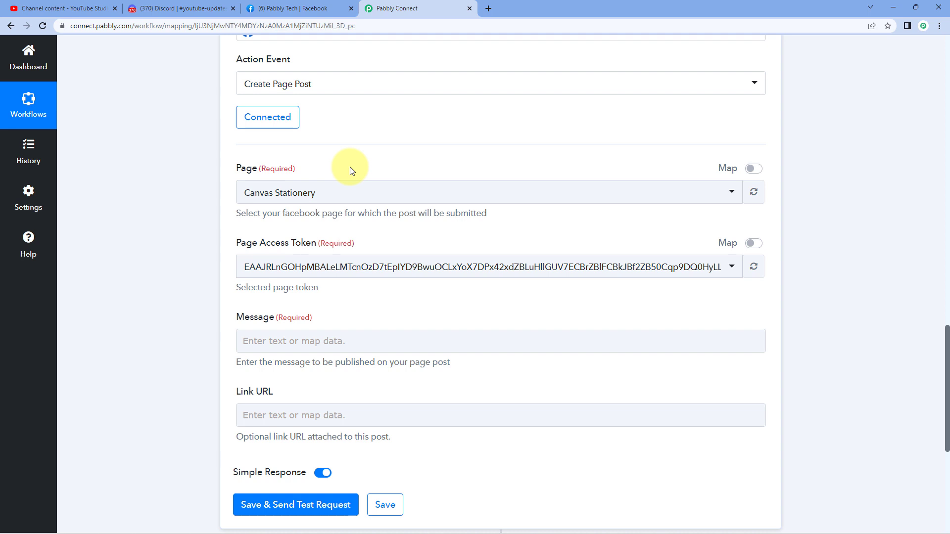
pyautogui.click(352, 193)
pyautogui.scroll(-2, 354, 220)
pyautogui.scroll(-1, 355, 233)
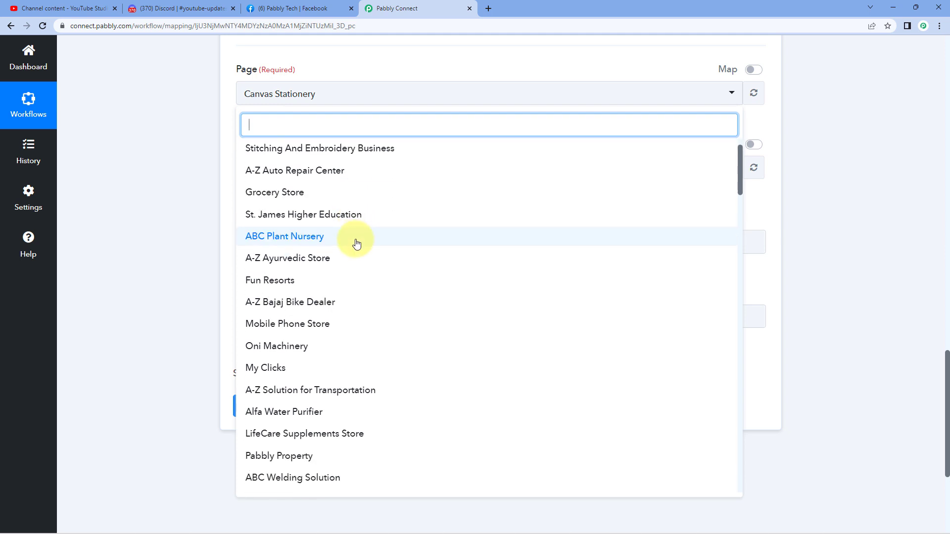
pyautogui.scroll(-4, 356, 242)
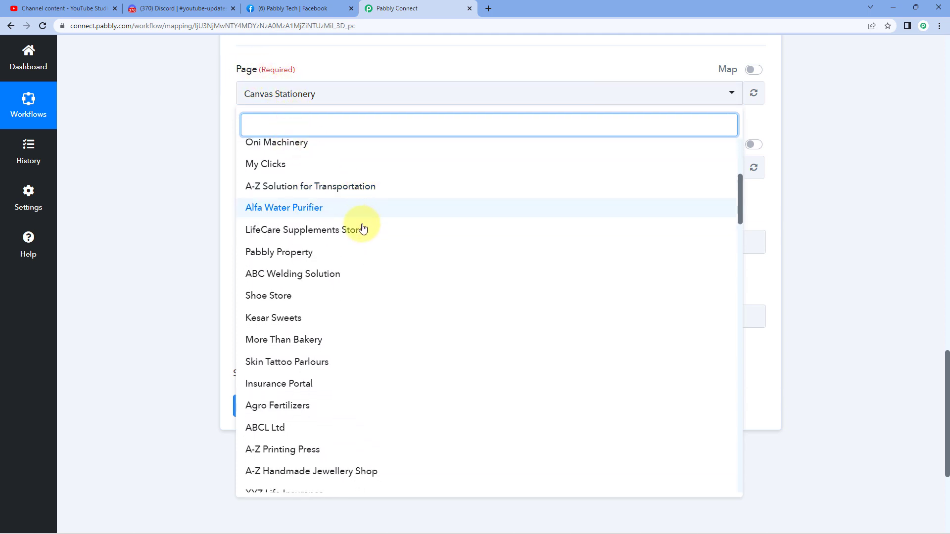
pyautogui.scroll(-4, 363, 233)
pyautogui.scroll(8, 367, 250)
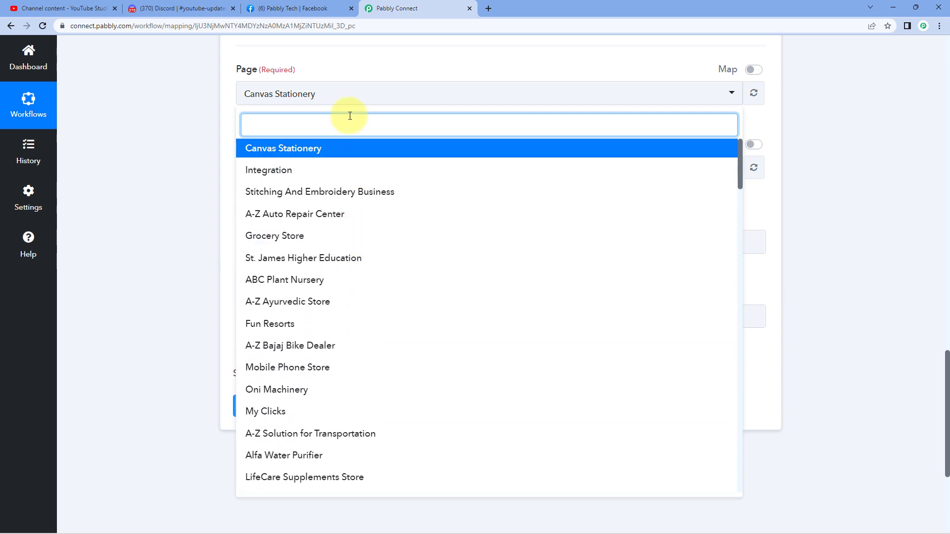
pyautogui.click(312, 8)
pyautogui.scroll(-3, 297, 277)
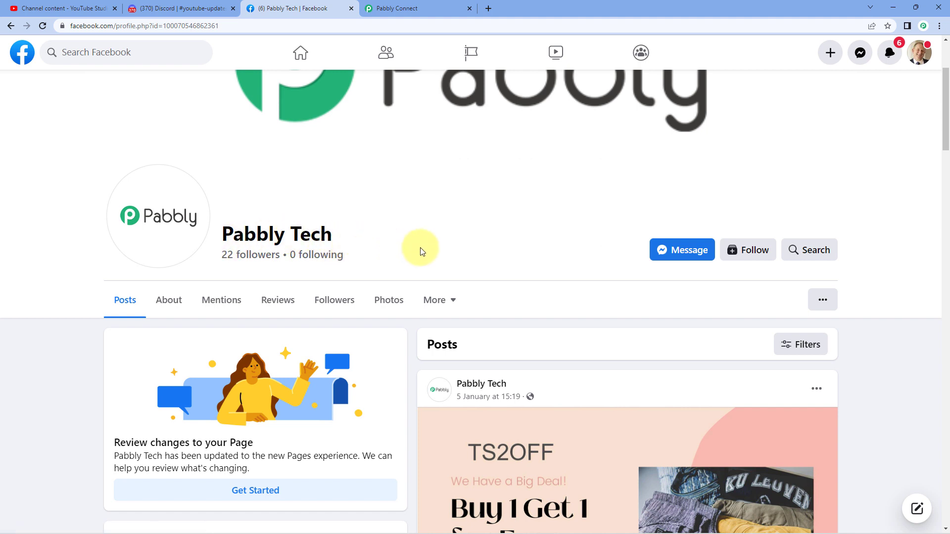
pyautogui.click(431, 5)
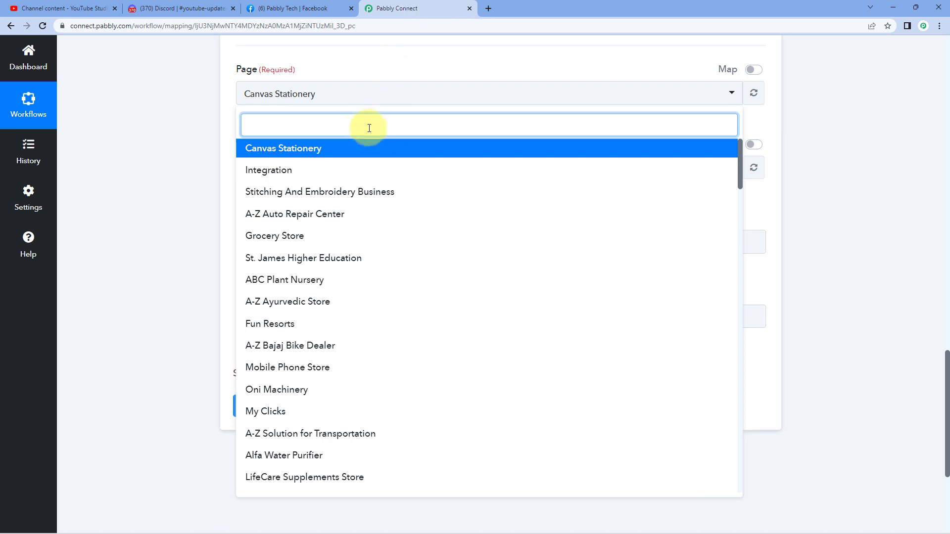
pyautogui.write('Pabbly')
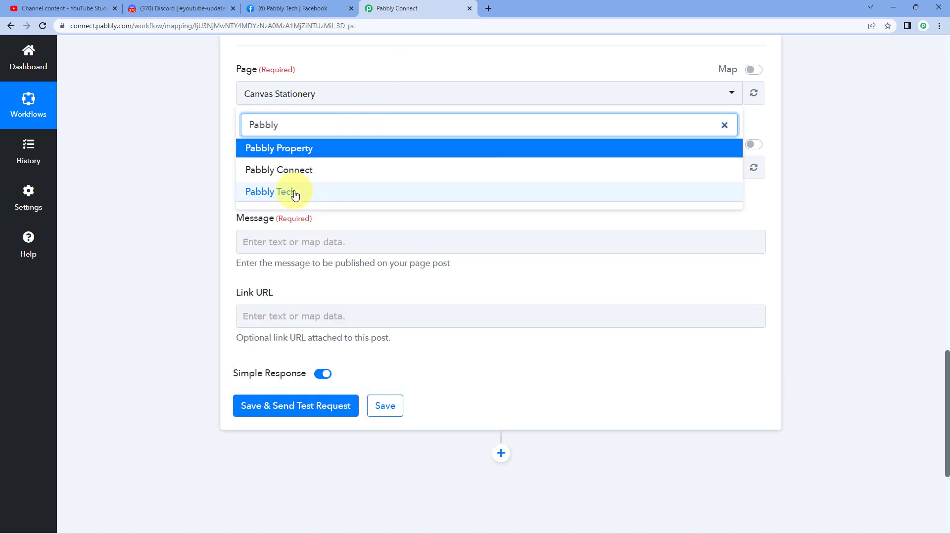
pyautogui.click(296, 192)
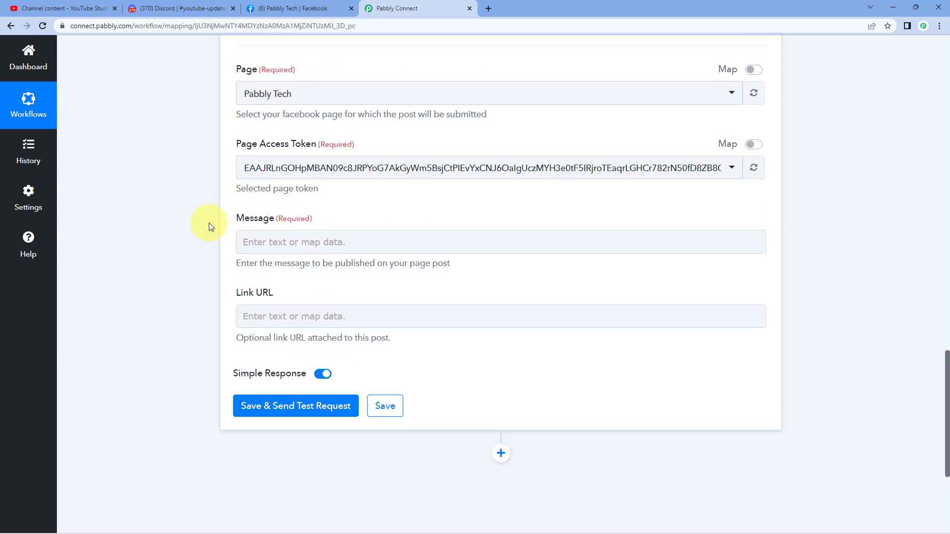
# Step: Write the post message "Hello,", "Checkout our latest video on our YouTube Channel." and the label "Title:", each separated by a blank line
pyautogui.scroll(-1, 209, 224)
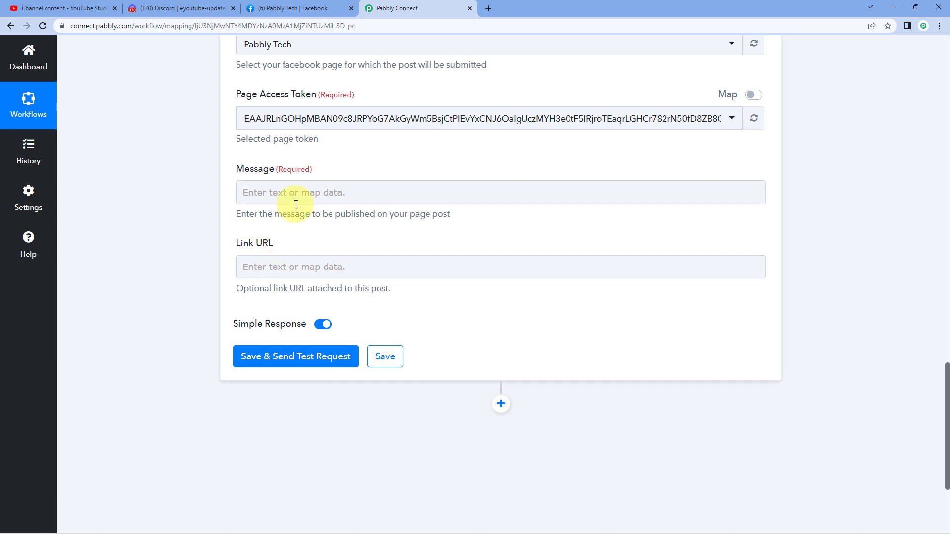
pyautogui.click(280, 195)
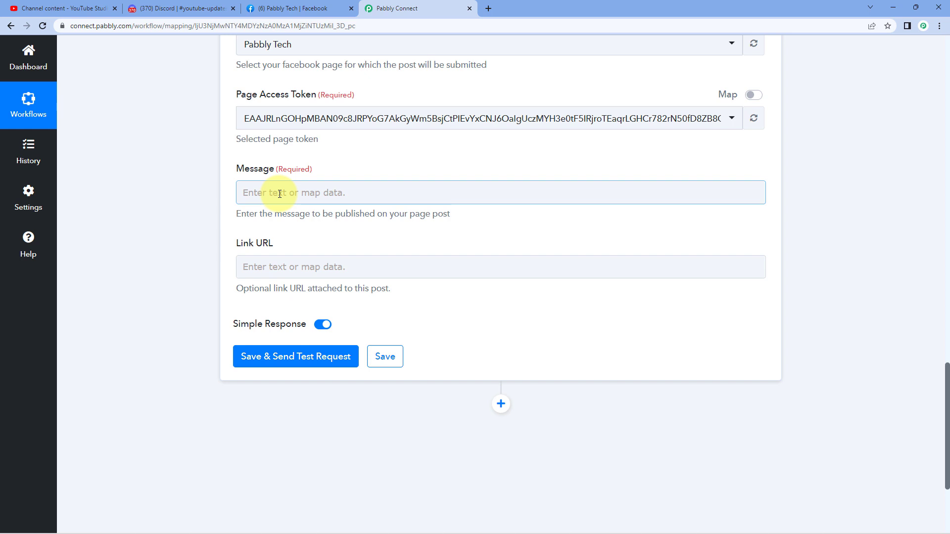
pyautogui.click(288, 267)
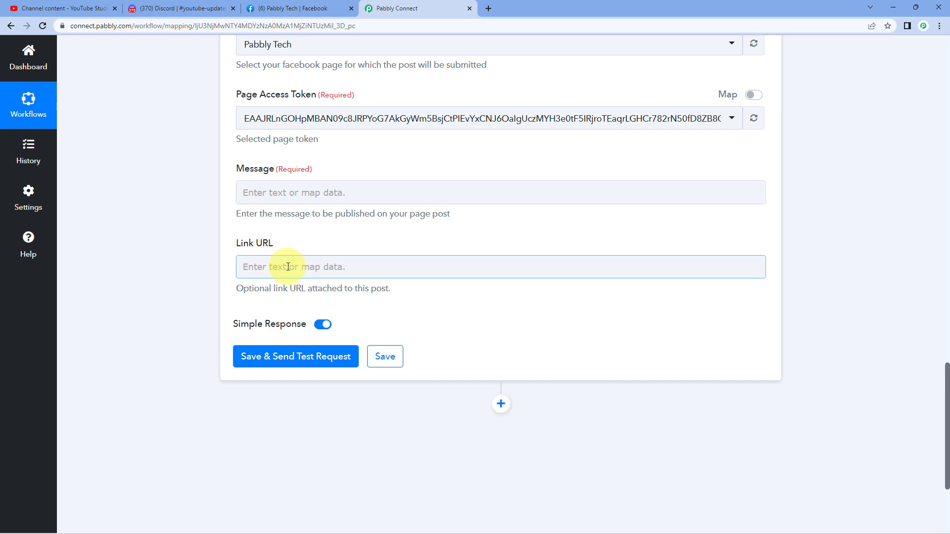
pyautogui.click(272, 191)
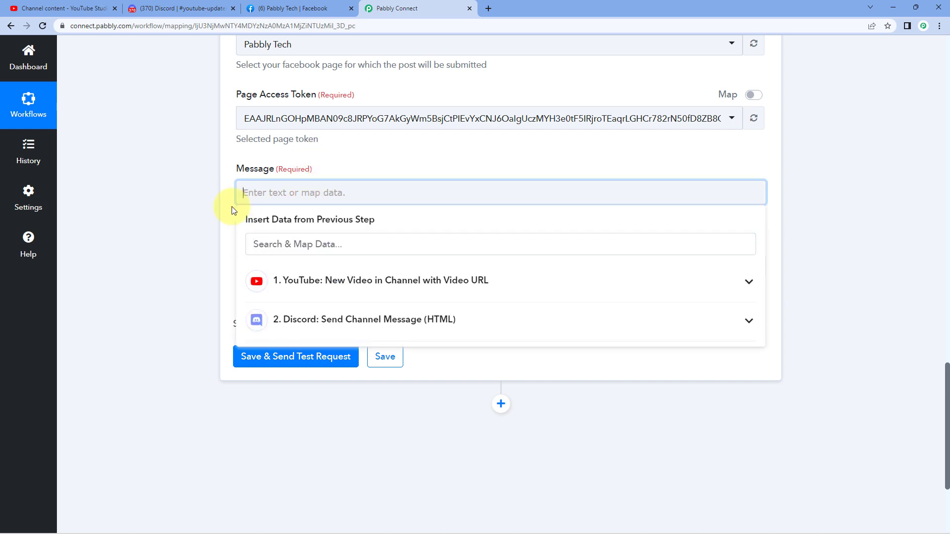
pyautogui.write('Hello ')
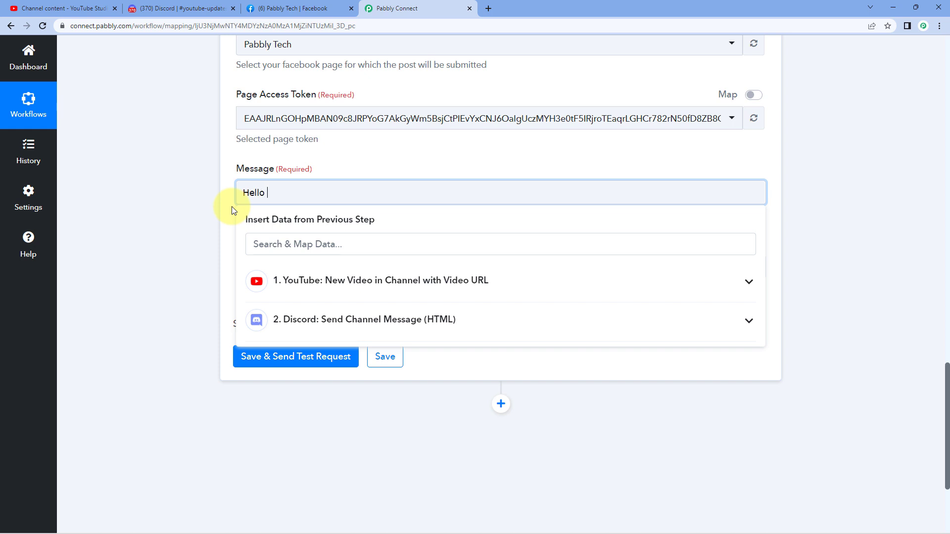
pyautogui.write(',')
pyautogui.press('Return')
pyautogui.press('Return')
pyautogui.write('Checkout ')
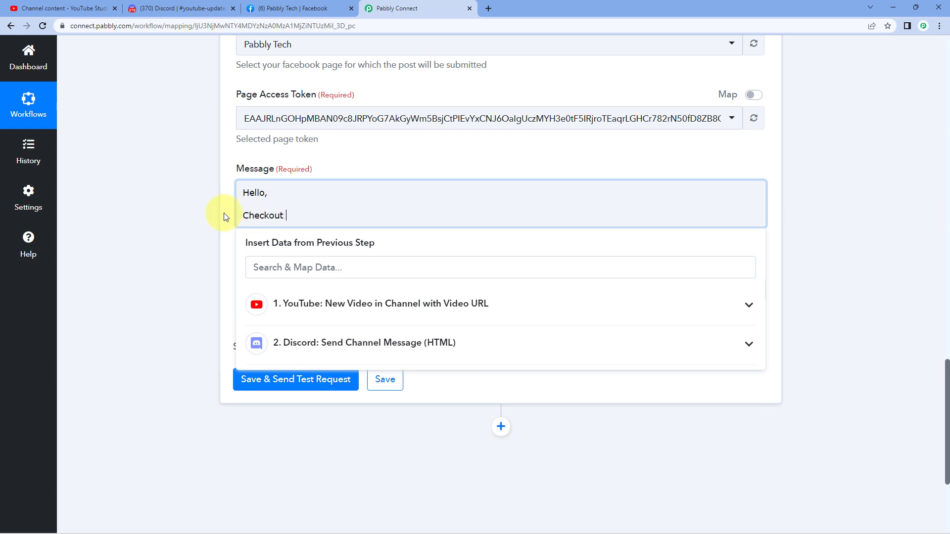
pyautogui.write('our latest video on our YouTube Channel.')
pyautogui.press('Return')
pyautogui.press('Return')
pyautogui.write('Title:')
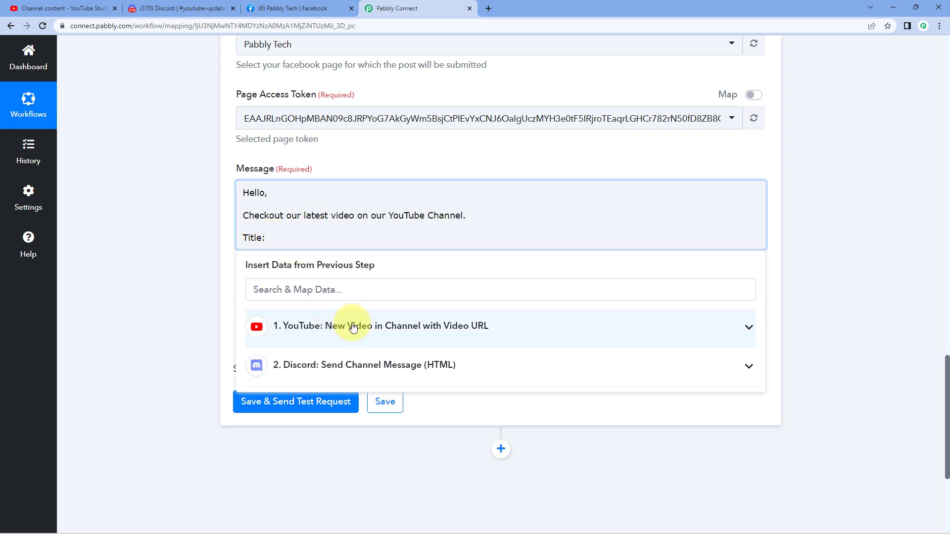
# Step: Map the YouTube trigger's Res1 Snippet Title after the "Title:" label in the post message
pyautogui.click(408, 324)
pyautogui.scroll(-3, 375, 382)
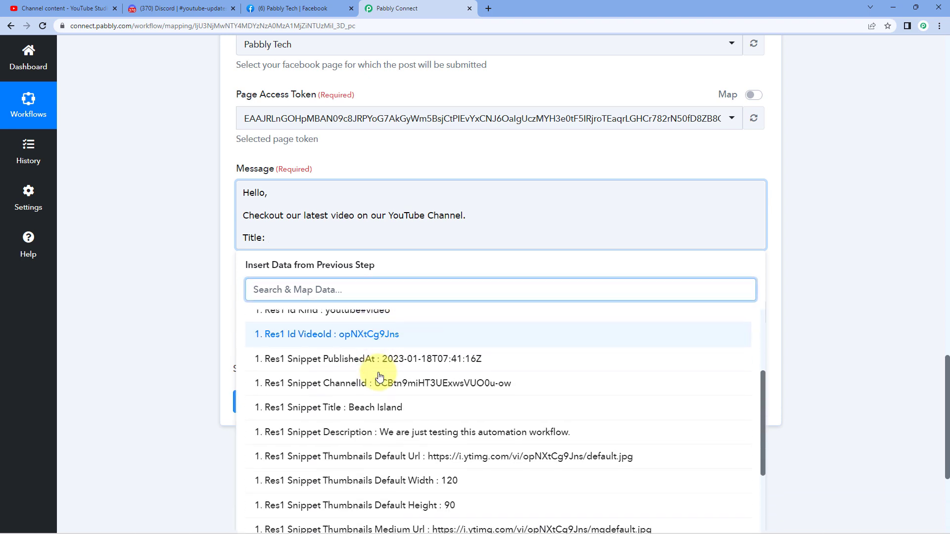
pyautogui.click(368, 410)
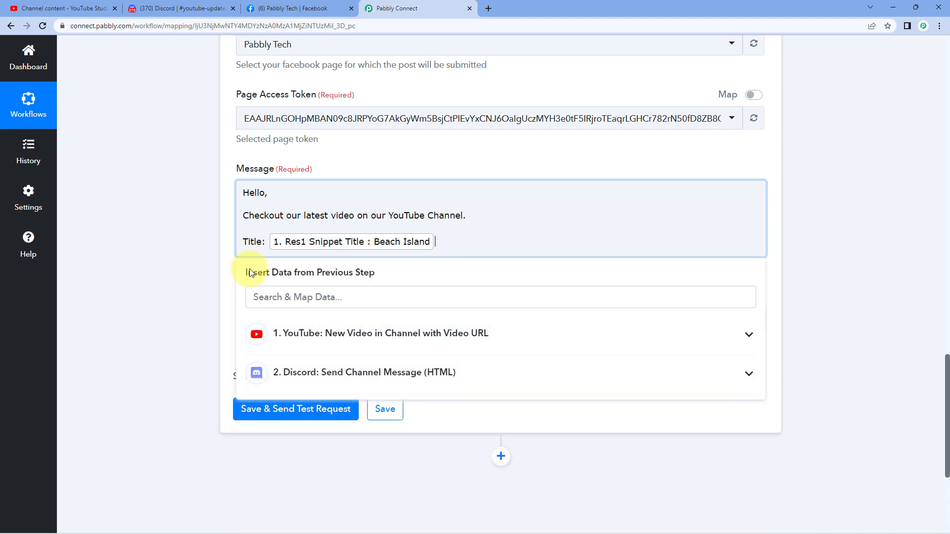
pyautogui.click(220, 253)
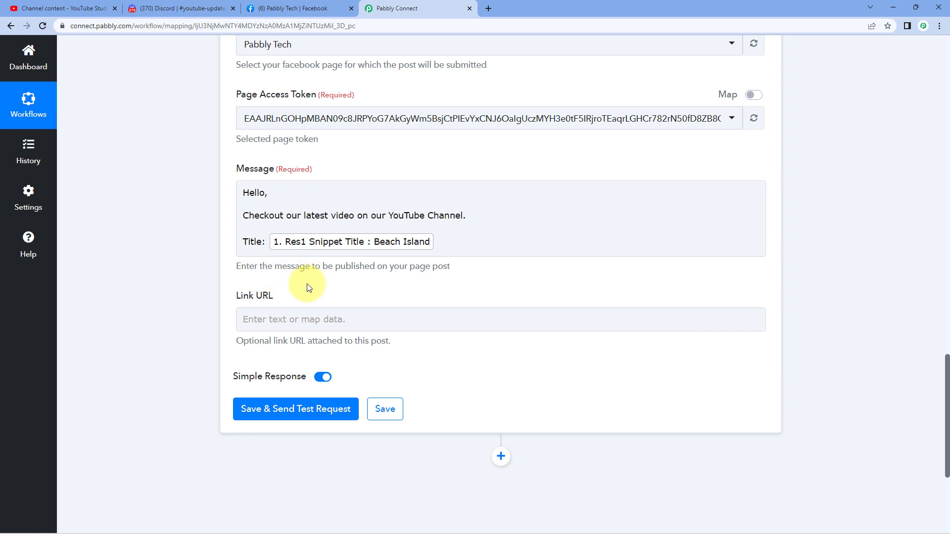
# Step: Map the YouTube trigger's Res2 Video Url as the Link URL of the Facebook post
pyautogui.scroll(-1, 296, 277)
pyautogui.click(292, 274)
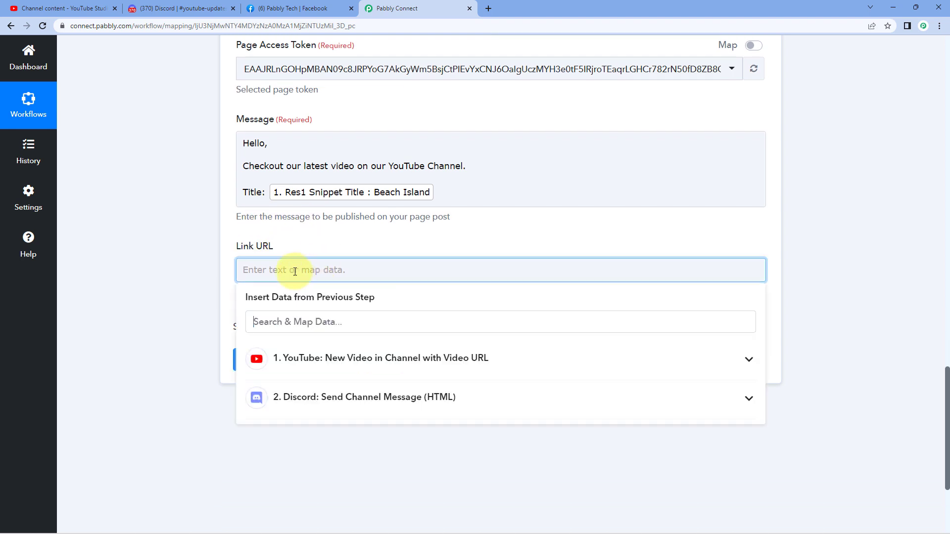
pyautogui.scroll(-1, 228, 279)
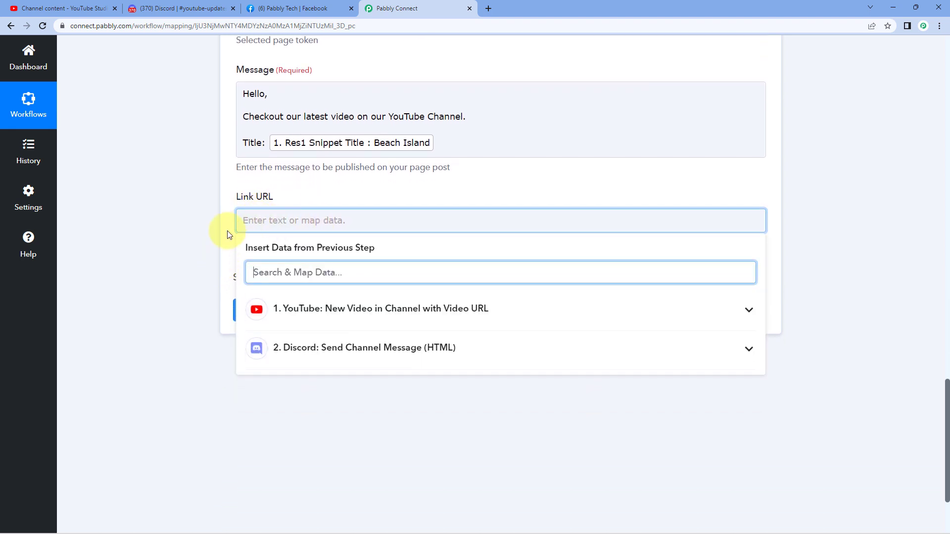
pyautogui.click(364, 311)
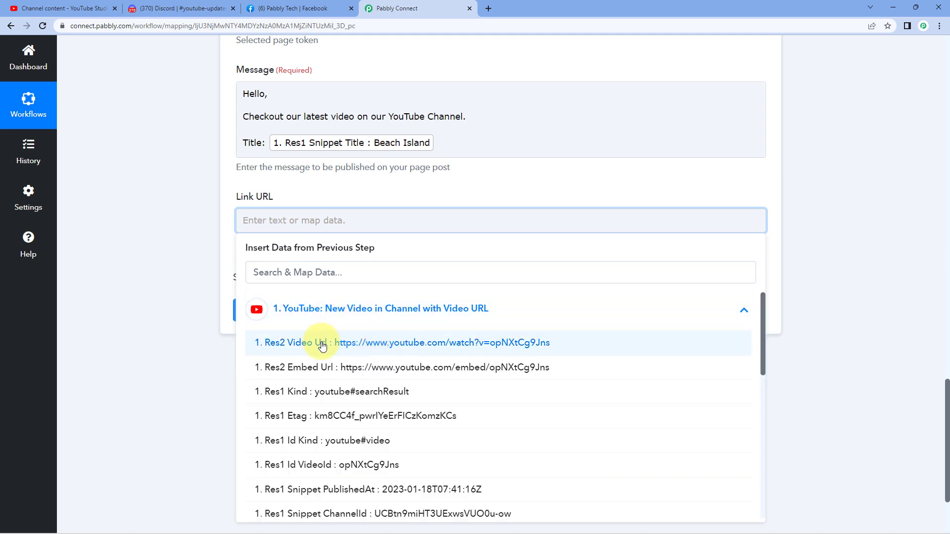
pyautogui.click(323, 343)
pyautogui.click(305, 198)
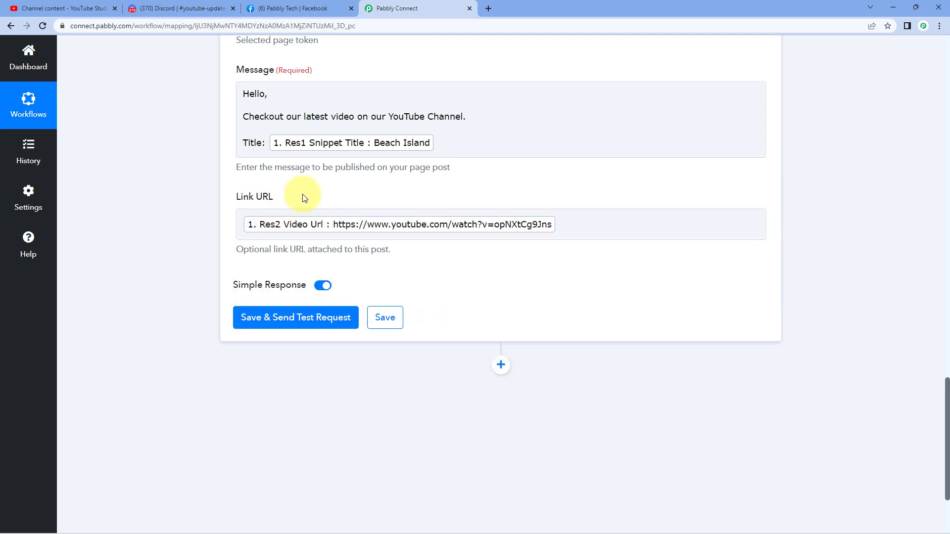
# Step: Add the sentence "We are excited to share our new content with you." after the message's YouTube Channel line
pyautogui.click(492, 117)
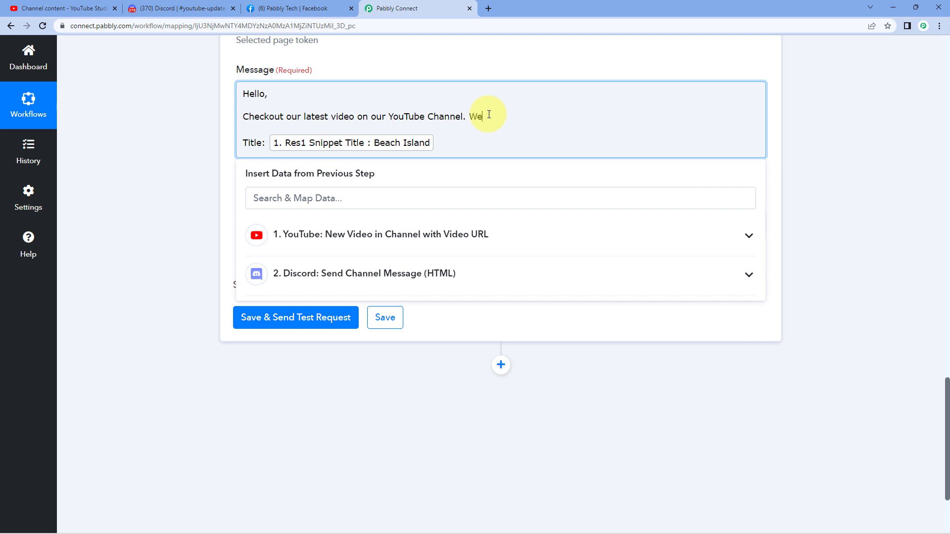
pyautogui.write('are excited to share our new content with you.')
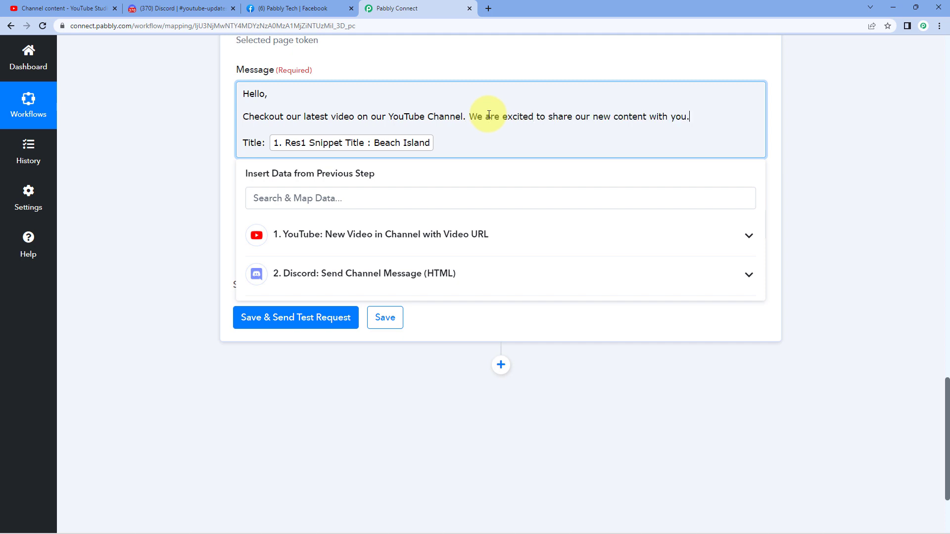
pyautogui.click(377, 72)
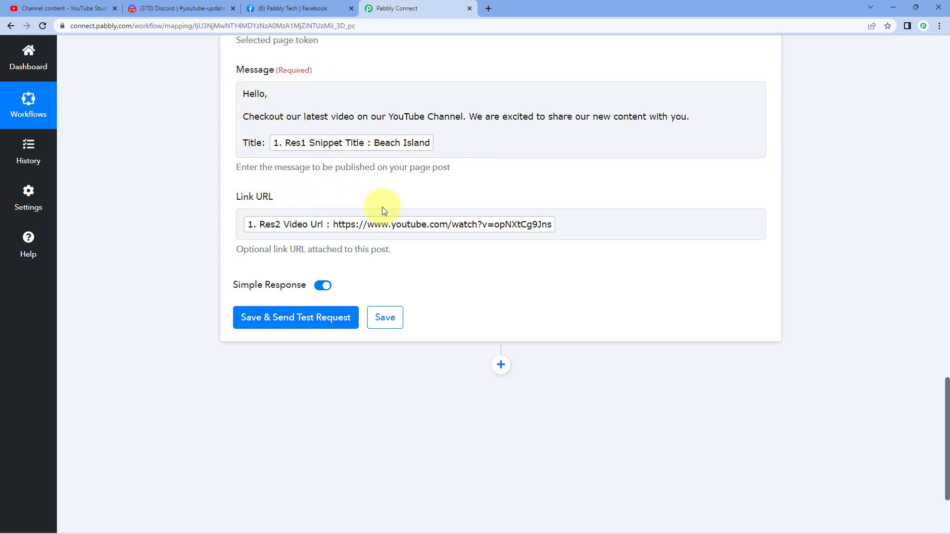
# Step: Save the Create Page Post action and send a test request, reviewing the response and mapped fields
pyautogui.click(270, 318)
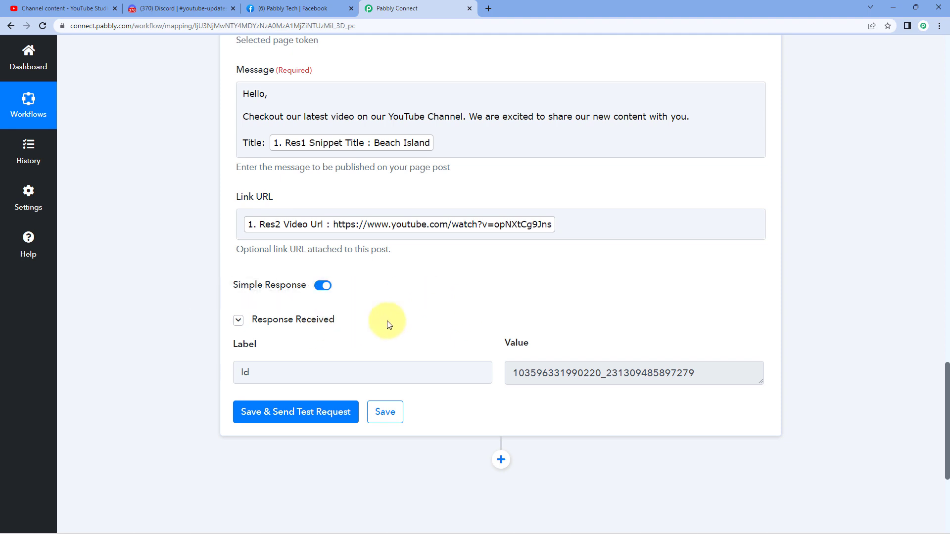
pyautogui.scroll(2, 314, 164)
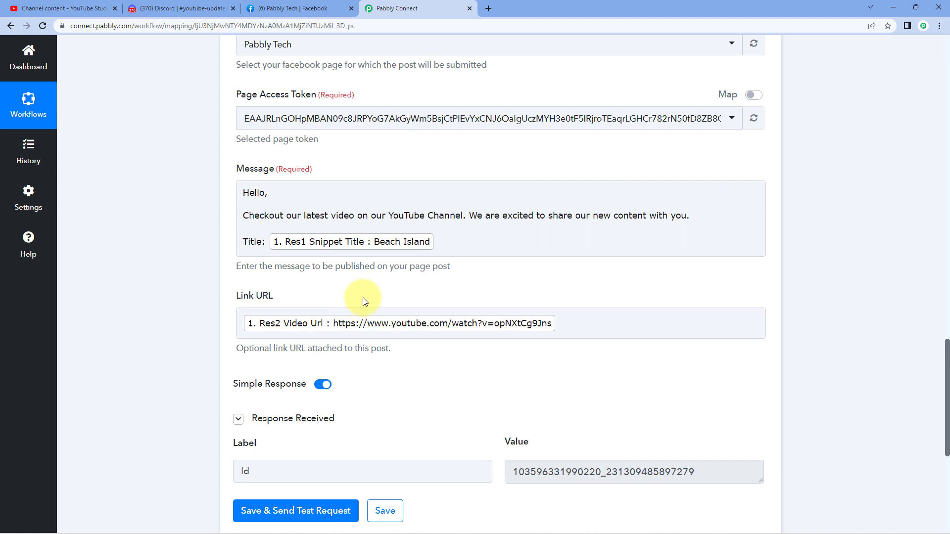
pyautogui.scroll(1, 364, 299)
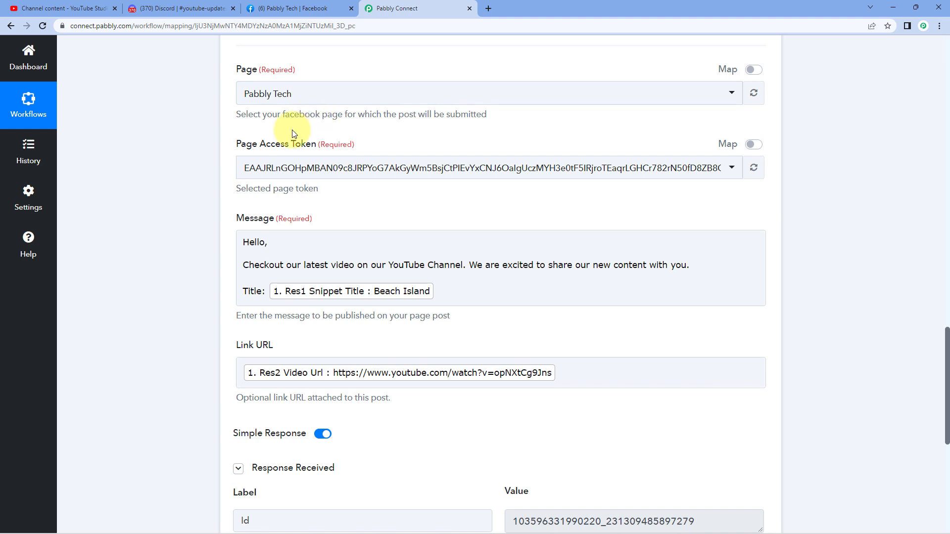
# Step: Switch to Facebook, refresh the Pabbly Tech page and check the new post's message and video title
pyautogui.click(279, 9)
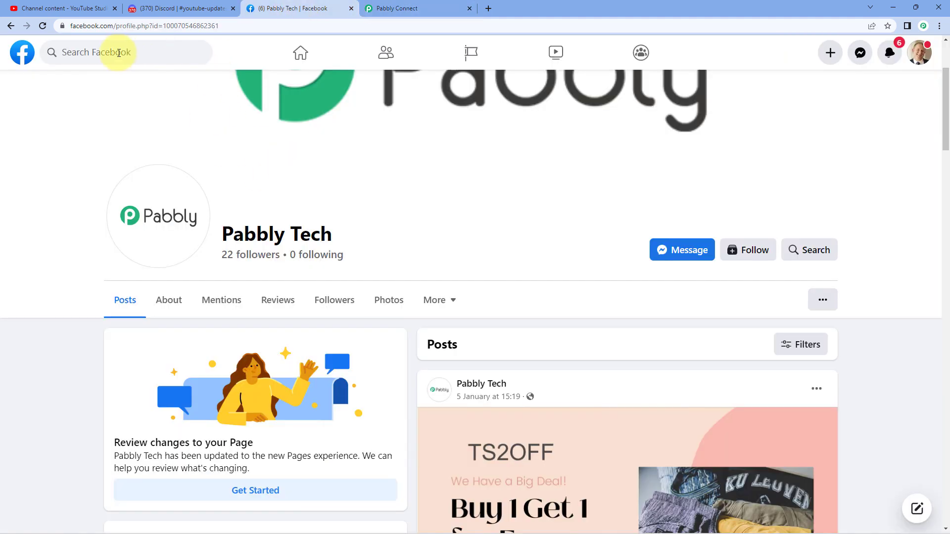
pyautogui.click(43, 26)
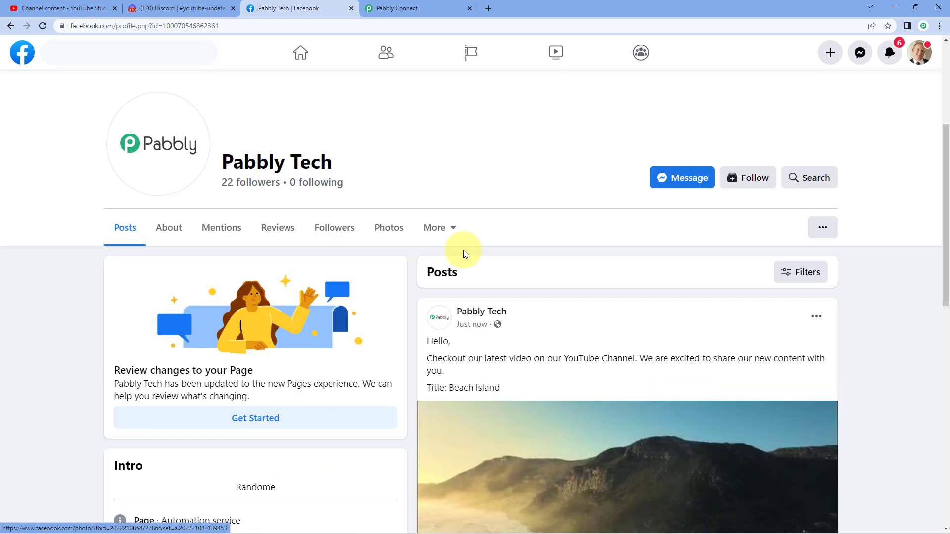
pyautogui.scroll(-2, 462, 251)
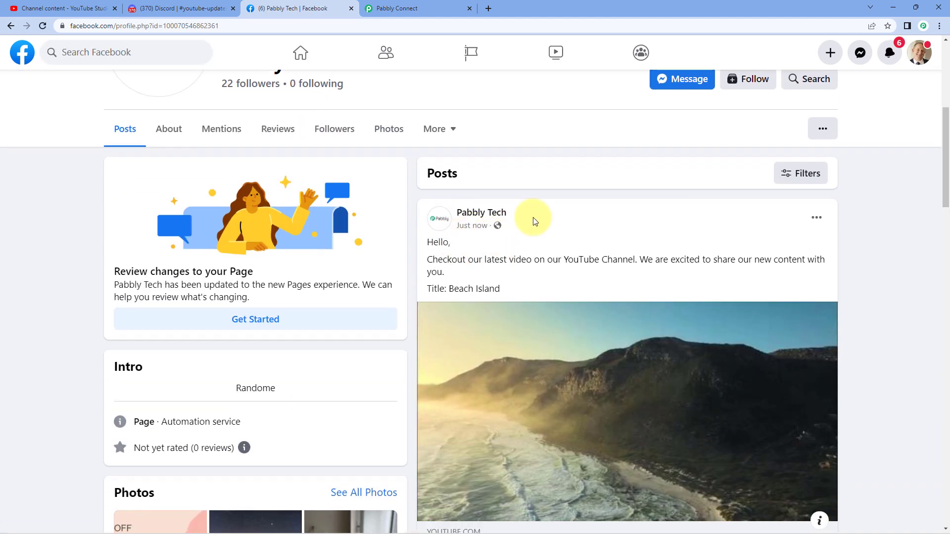
pyautogui.scroll(-1, 510, 208)
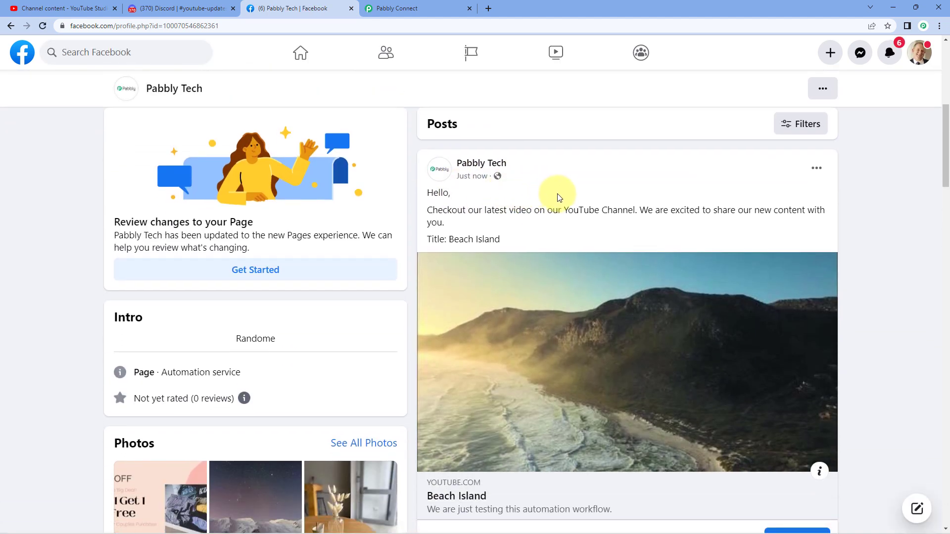
pyautogui.scroll(-1, 559, 198)
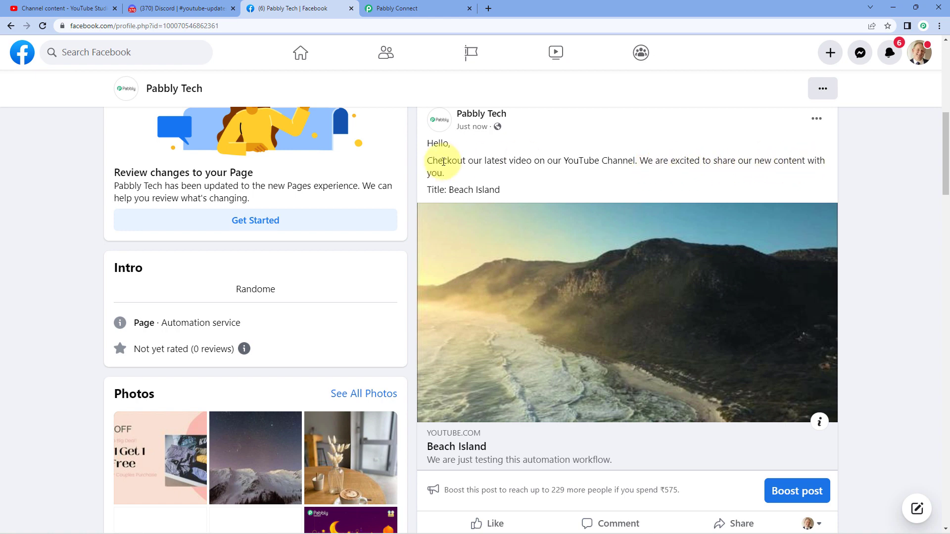
pyautogui.moveTo(448, 191); pyautogui.dragTo(503, 189)
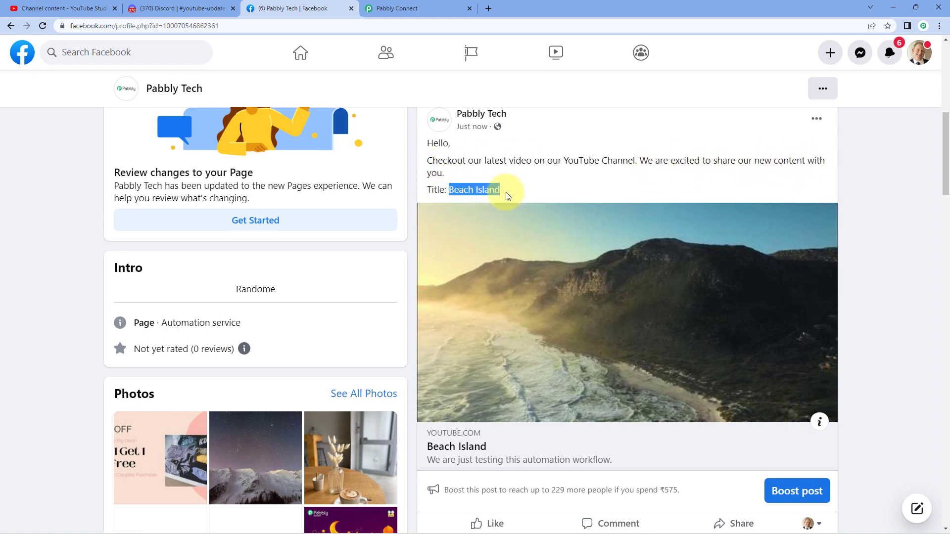
pyautogui.click(505, 190)
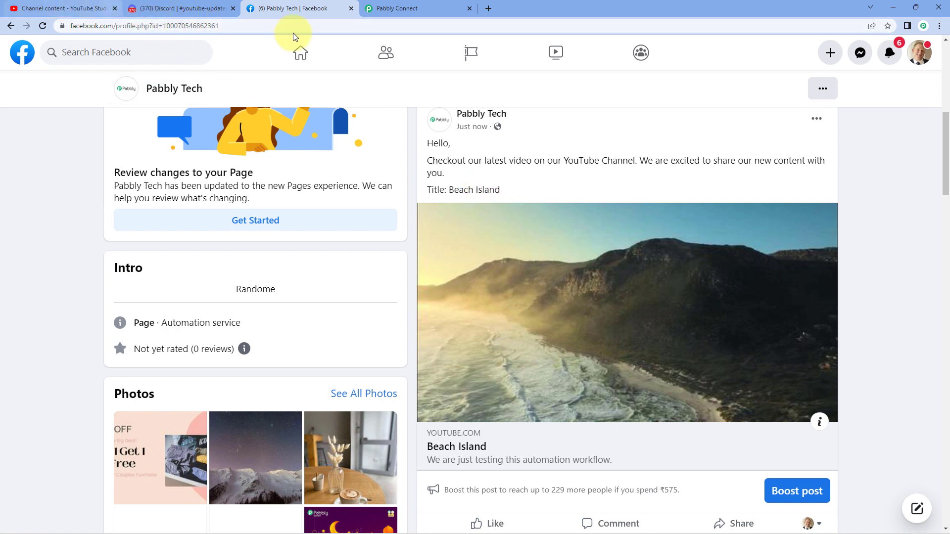
# Step: Open the video linked in the Facebook test post to check it on YouTube, and close its page
pyautogui.click(391, 5)
pyautogui.click(304, 8)
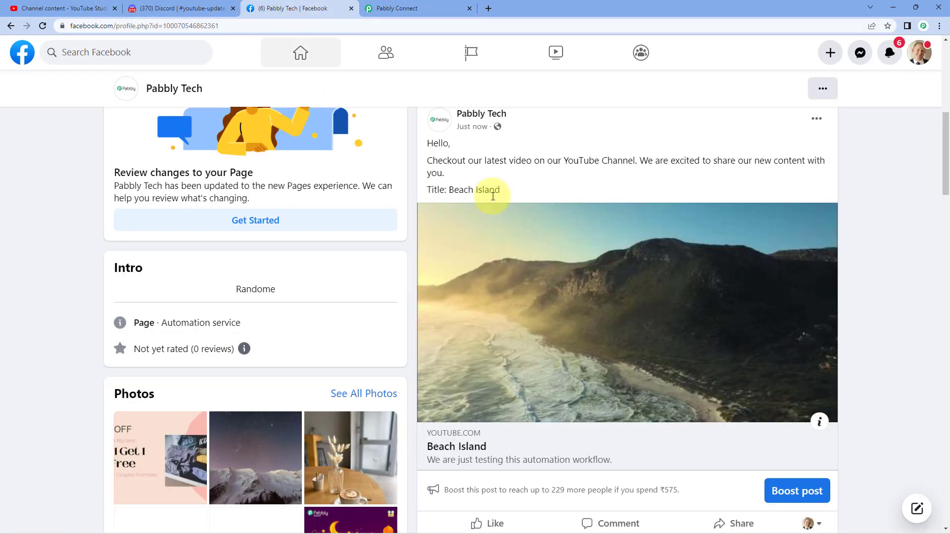
pyautogui.scroll(-1, 503, 302)
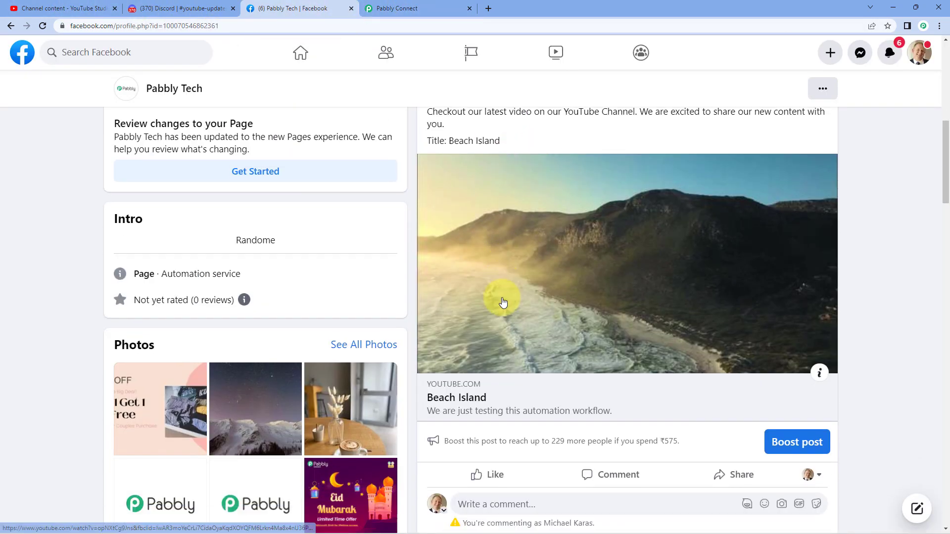
pyautogui.click(479, 396)
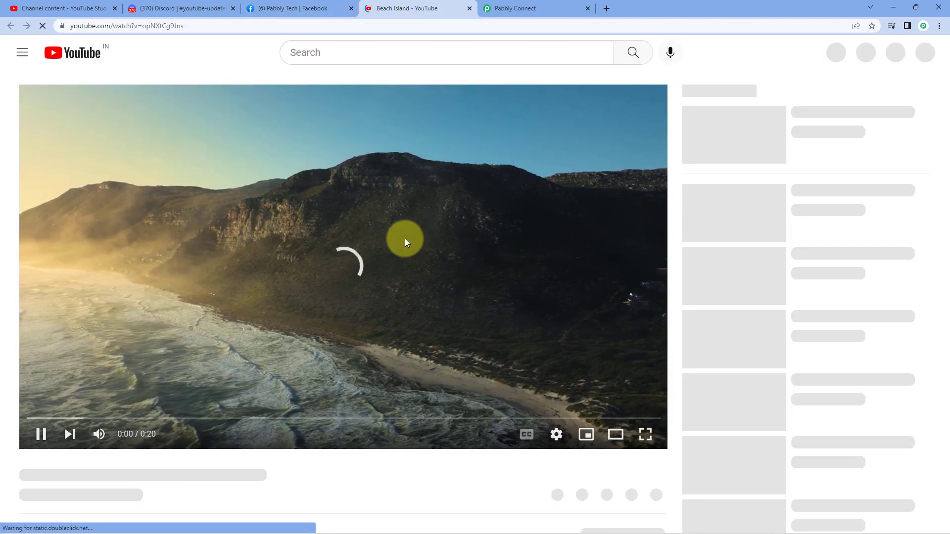
pyautogui.click(336, 8)
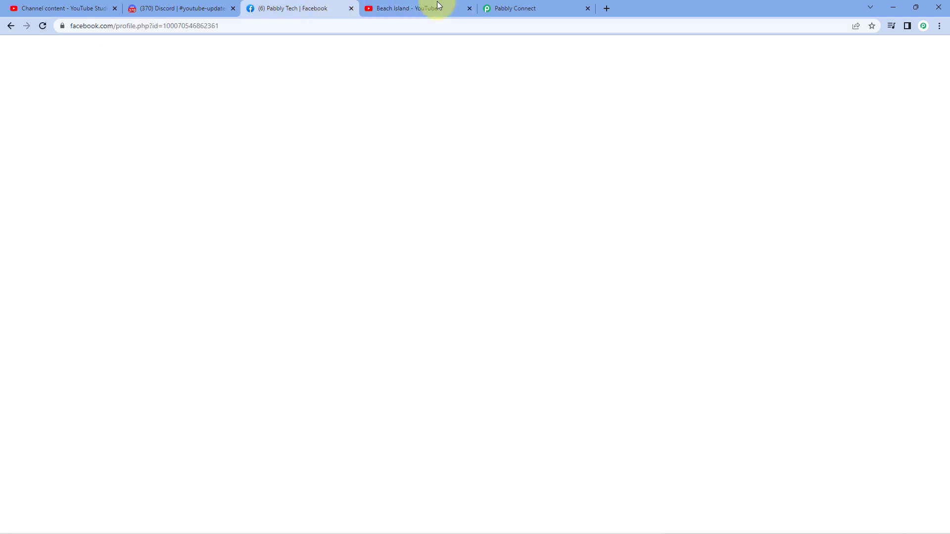
pyautogui.click(470, 8)
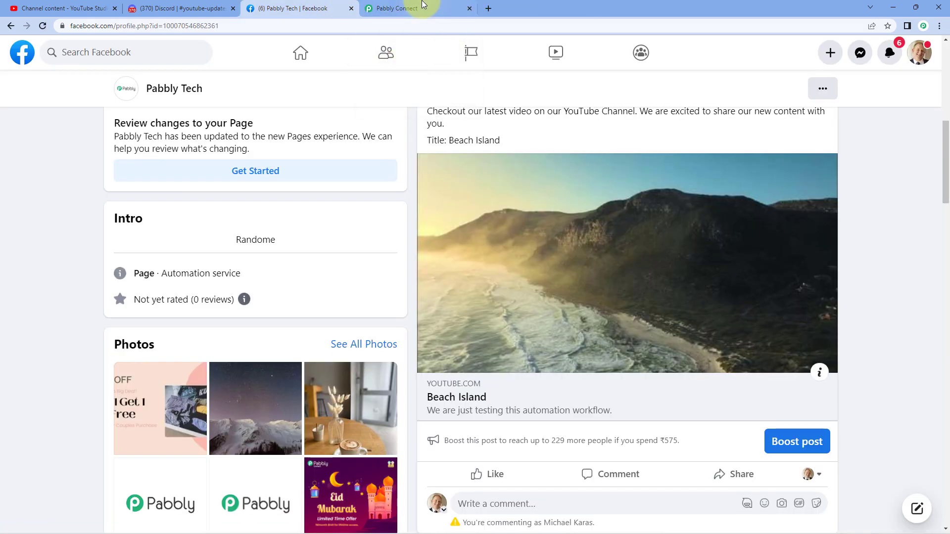
# Step: Return to the Pabbly Connect workflow and collapse the Facebook Pages action and the YouTube trigger
pyautogui.click(413, 7)
pyautogui.scroll(5, 512, 210)
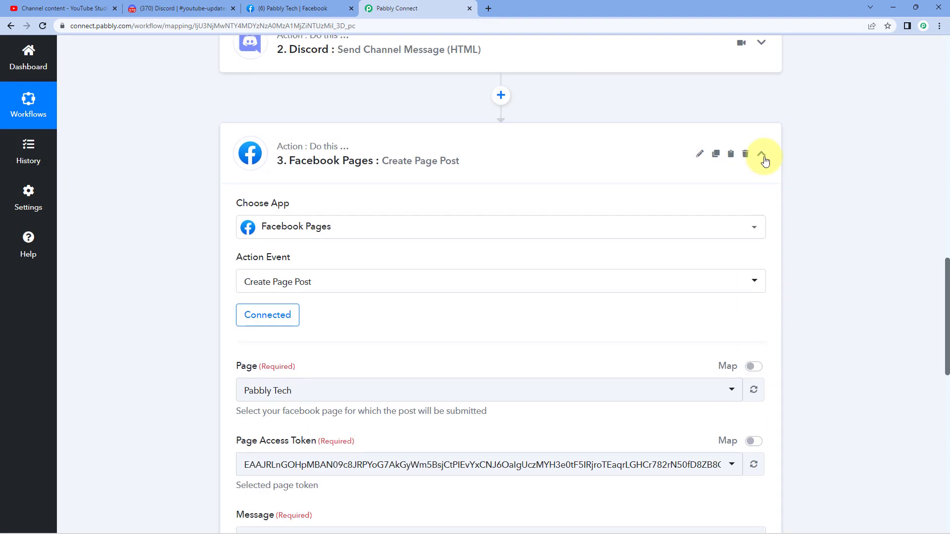
pyautogui.click(761, 154)
pyautogui.scroll(12, 811, 195)
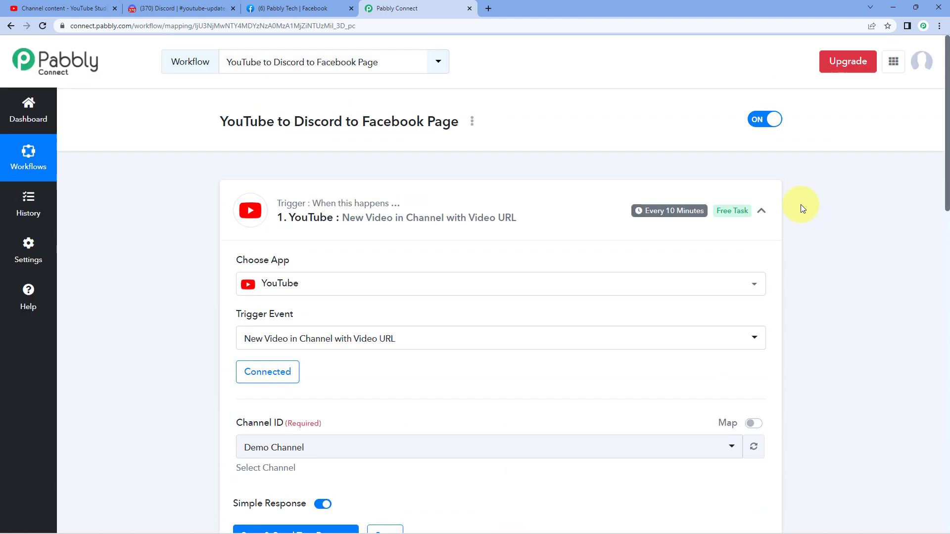
pyautogui.click(762, 210)
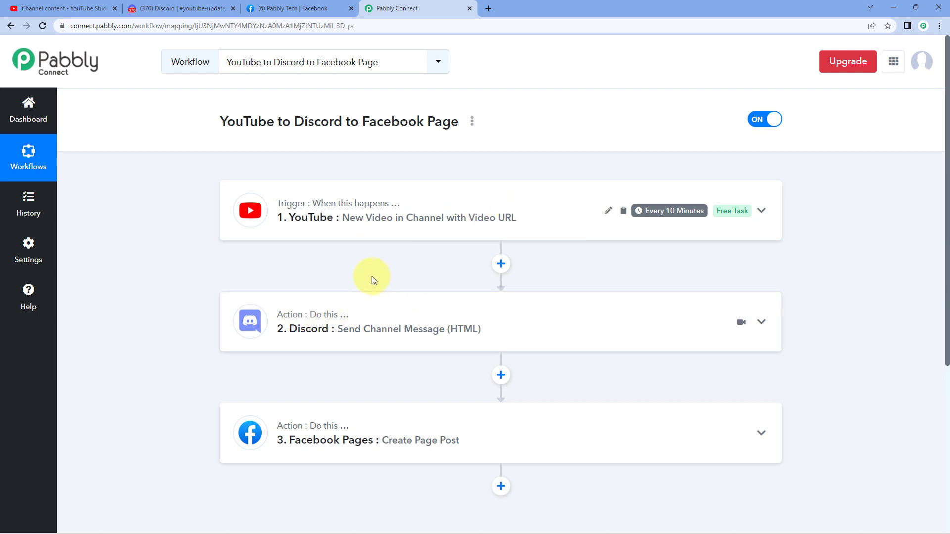
# Step: Expand the Discord action and YouTube trigger, and review the trigger response down to the Res1 Snippet Description value
pyautogui.scroll(-2, 371, 277)
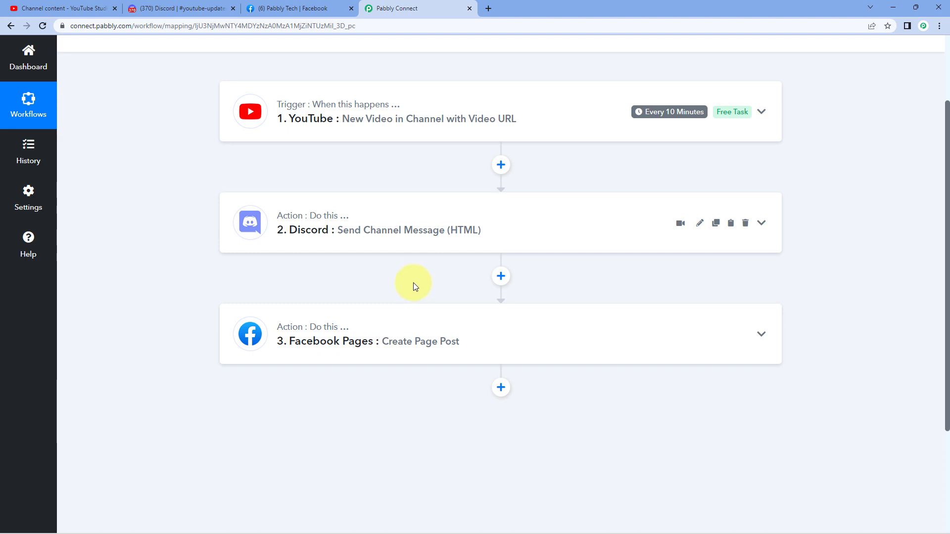
pyautogui.click(431, 239)
pyautogui.scroll(-3, 183, 292)
pyautogui.scroll(5, 183, 292)
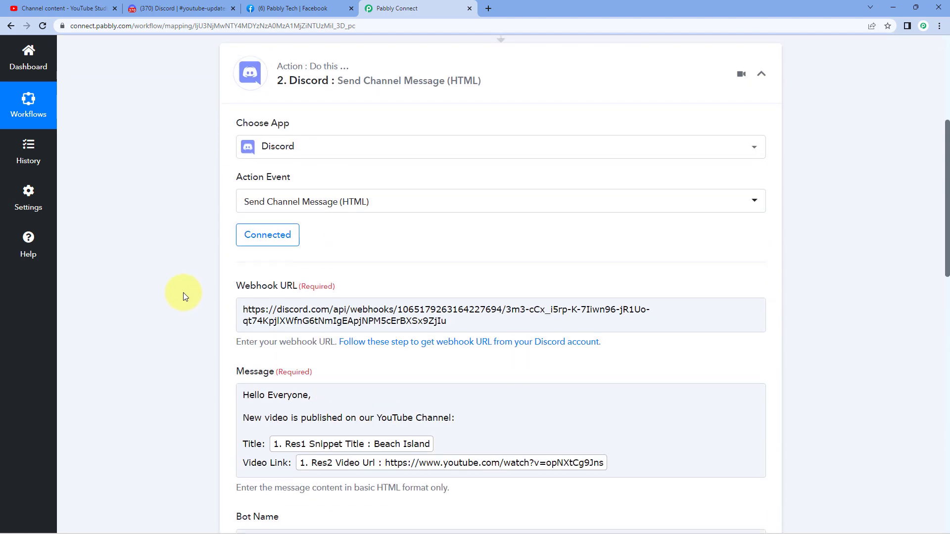
pyautogui.click(353, 138)
pyautogui.scroll(-8, 153, 285)
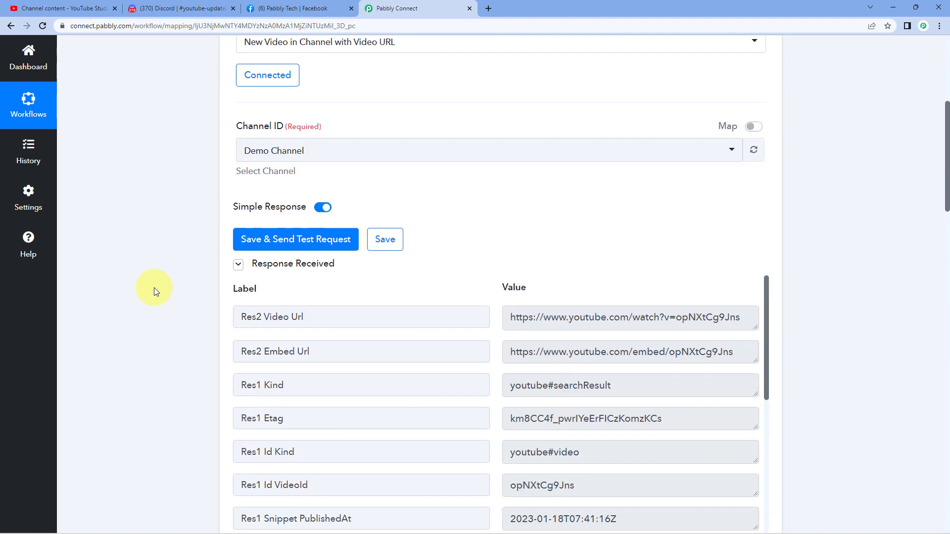
pyautogui.scroll(-4, 465, 212)
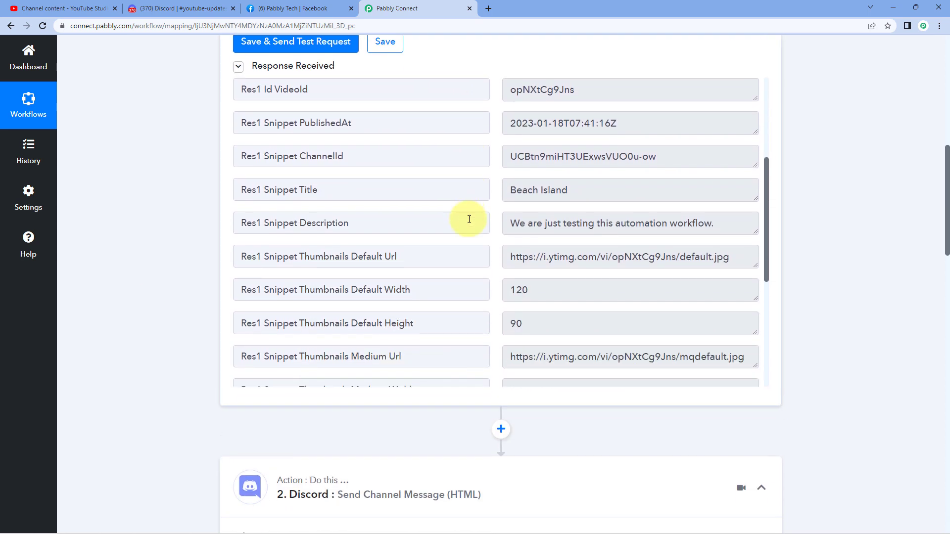
pyautogui.moveTo(510, 223); pyautogui.dragTo(485, 248)
pyautogui.click(726, 226)
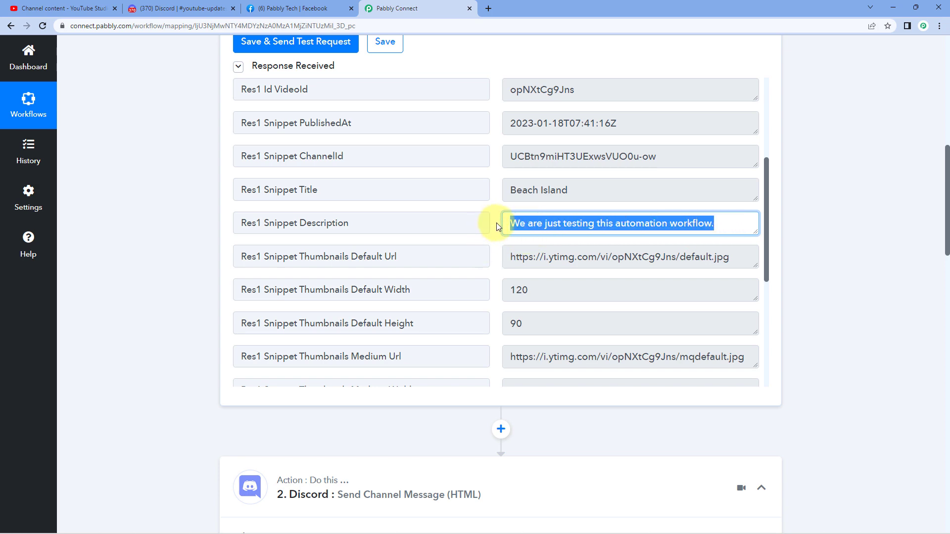
# Step: Review the Discord action's webhook URL and its message with the mapped video title and link
pyautogui.scroll(-7, 146, 307)
pyautogui.scroll(-3, 164, 300)
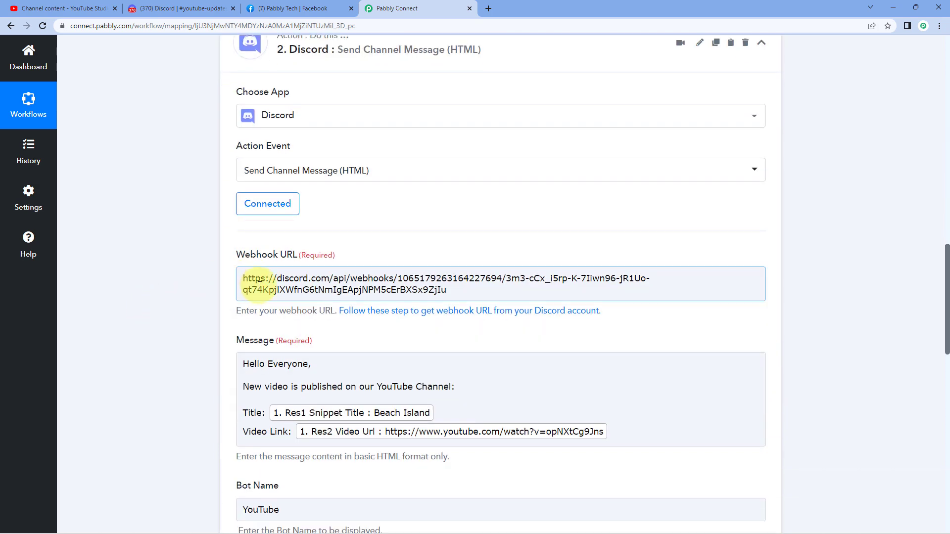
pyautogui.scroll(-1, 248, 331)
pyautogui.scroll(-1, 248, 331)
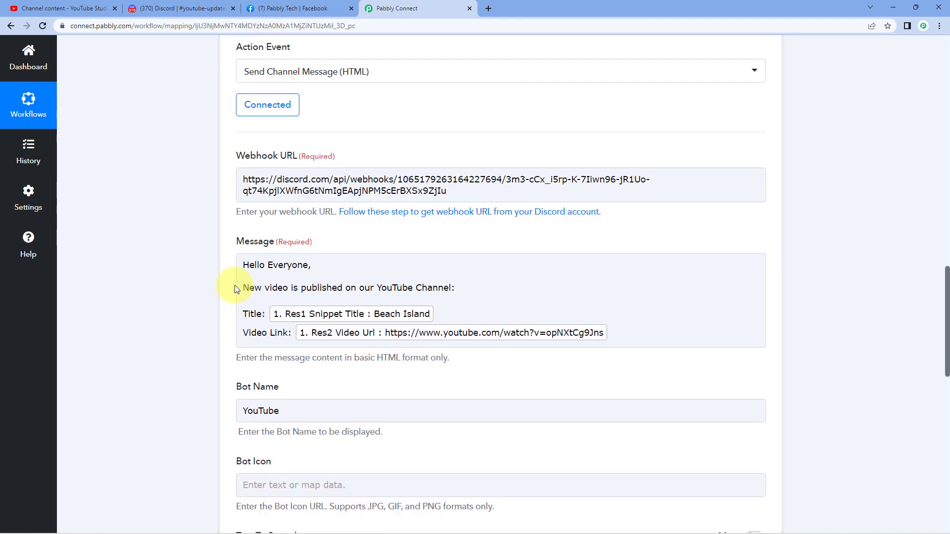
pyautogui.click(339, 289)
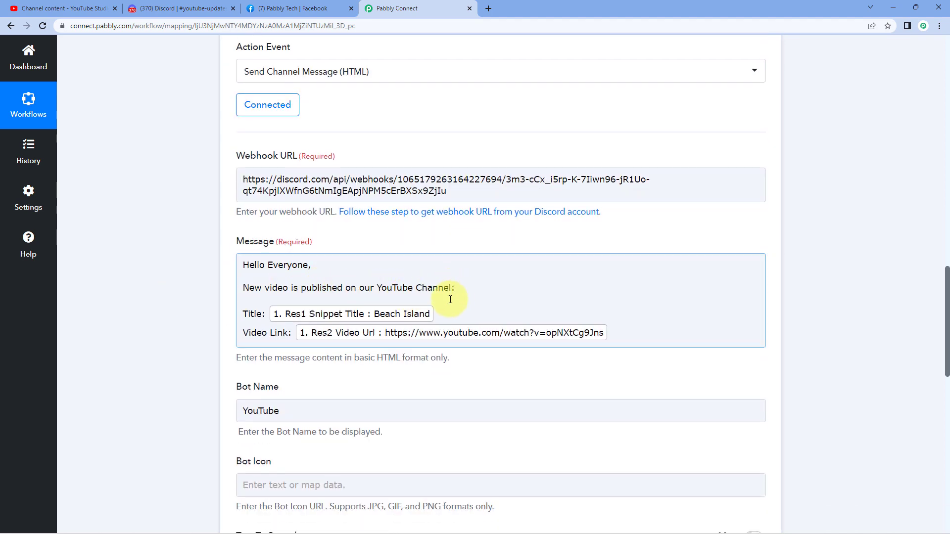
# Step: Expand the Facebook Pages action and review its page, message and link URL fields
pyautogui.scroll(-14, 187, 304)
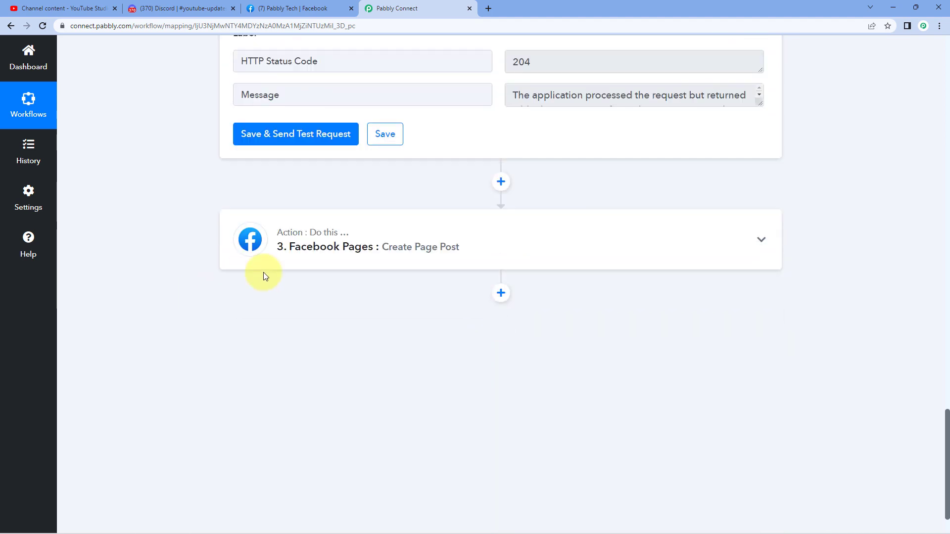
pyautogui.click(370, 245)
pyautogui.scroll(-7, 200, 283)
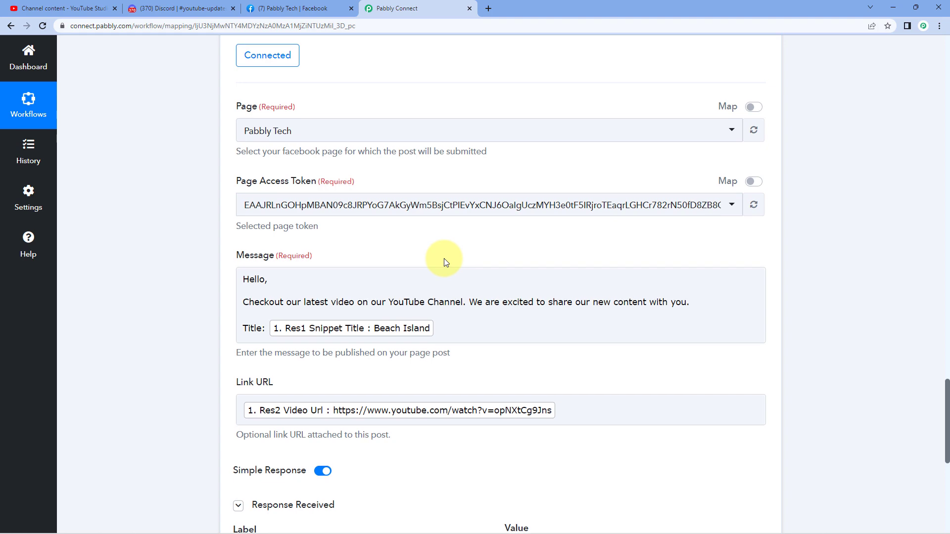
# Step: Collapse the Facebook Pages action, the Discord action and the YouTube trigger
pyautogui.scroll(4, 445, 247)
pyautogui.click(506, 95)
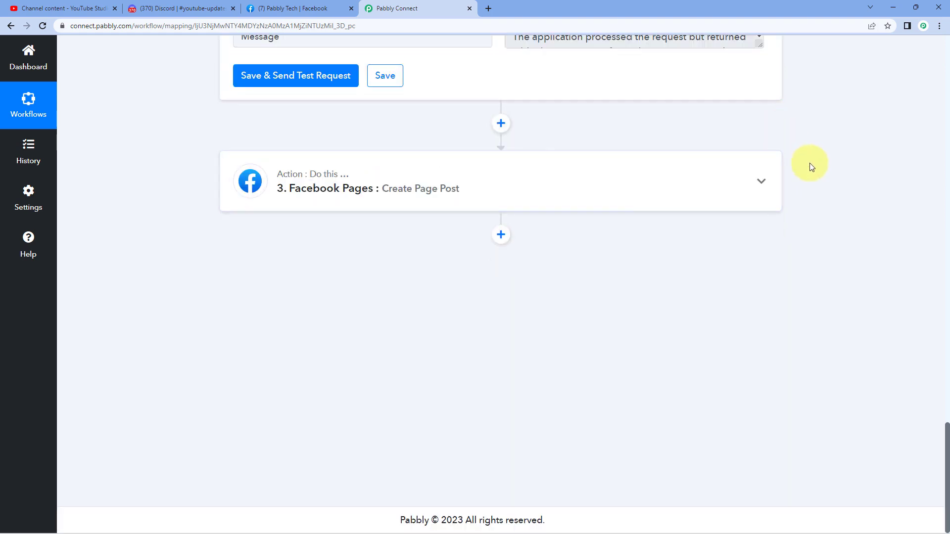
pyautogui.scroll(12, 816, 208)
pyautogui.scroll(5, 802, 228)
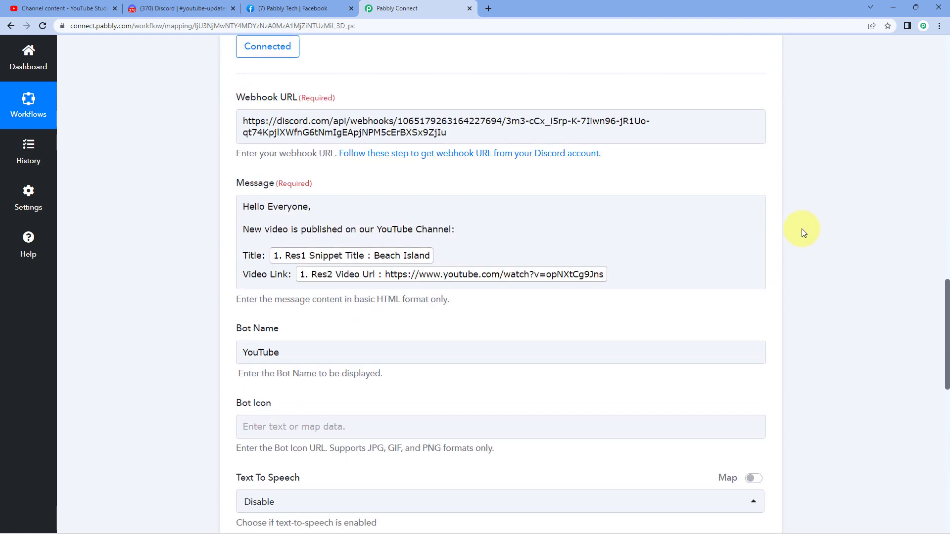
pyautogui.click(762, 88)
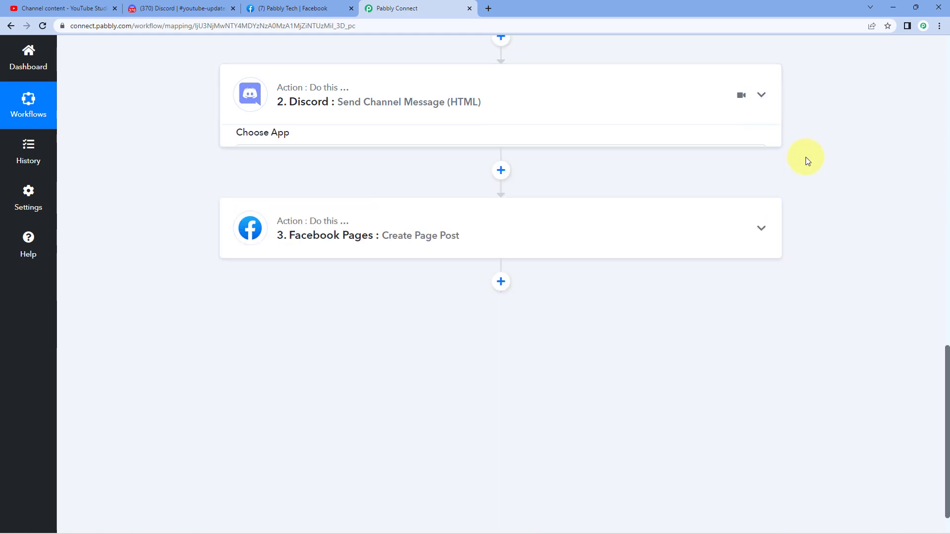
pyautogui.scroll(18, 806, 192)
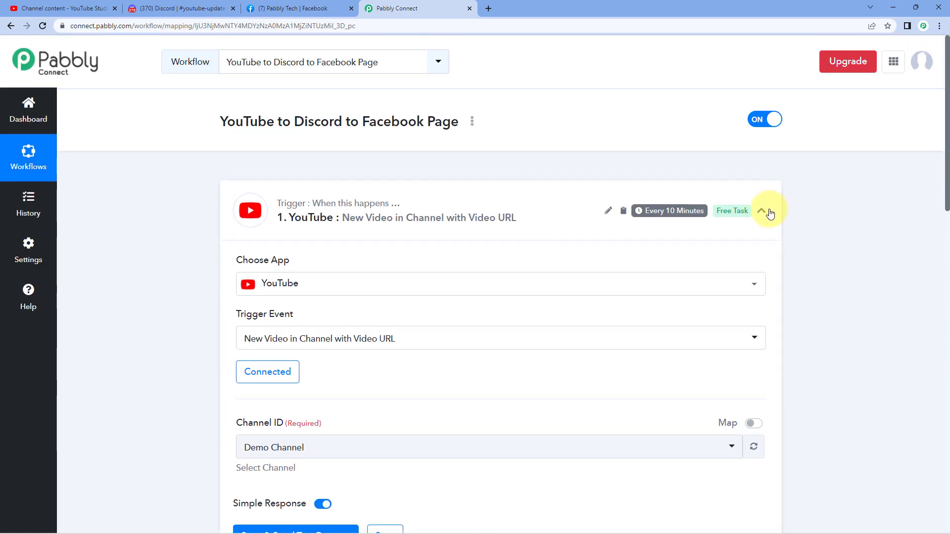
pyautogui.click(764, 209)
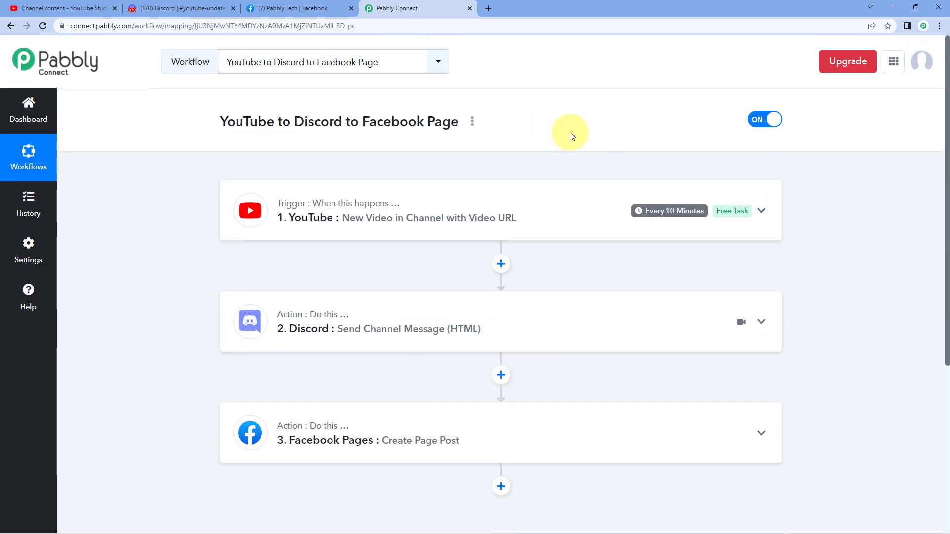
# Step: Switch to YouTube Studio and upload the Desktop video file "Big Waves Rushing to the Shore"
pyautogui.click(49, 9)
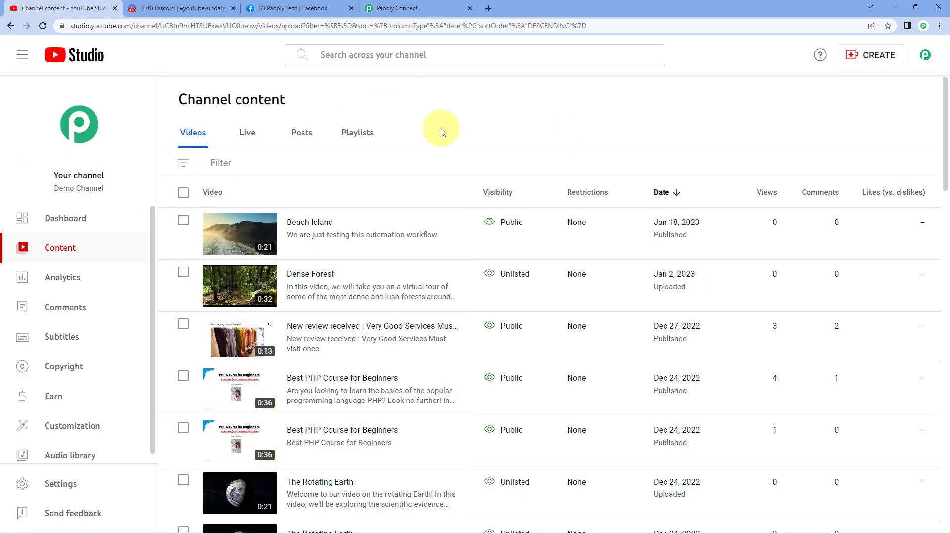
pyautogui.click(852, 56)
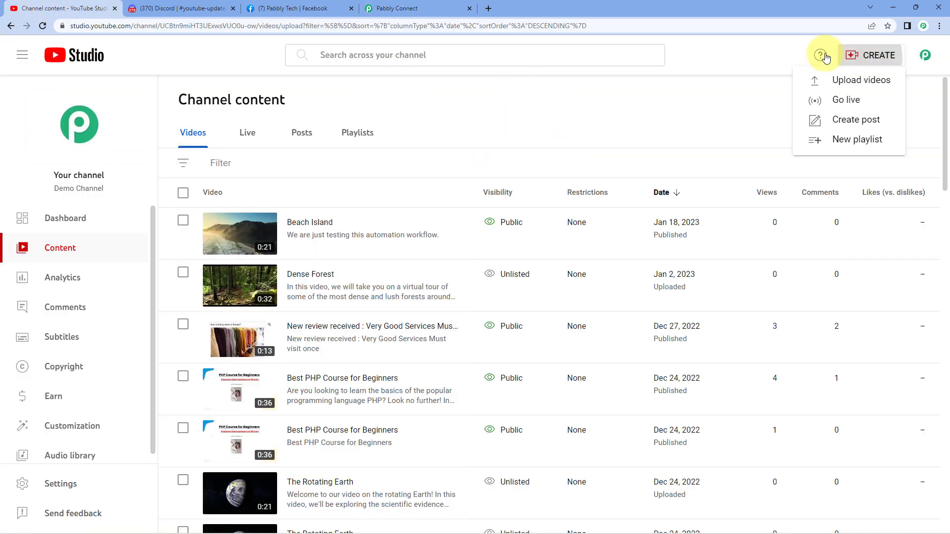
pyautogui.click(819, 82)
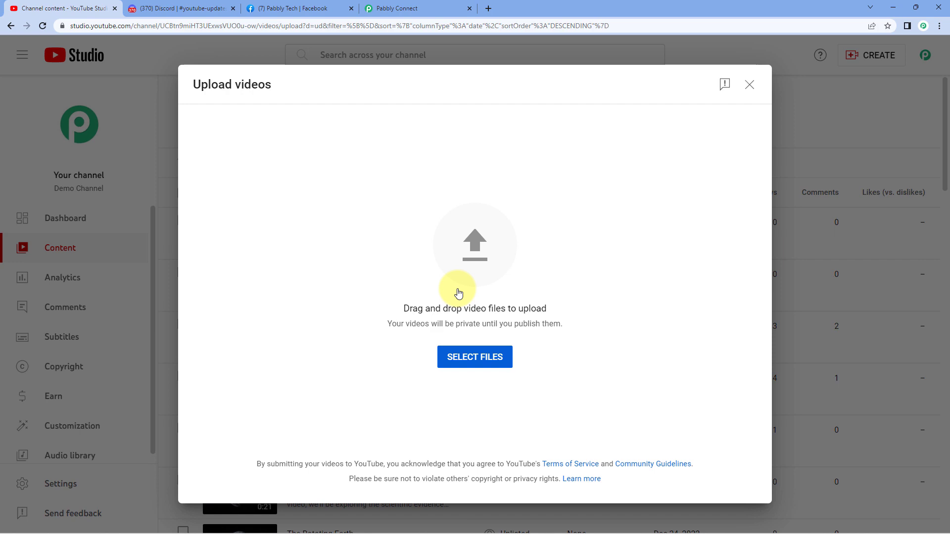
pyautogui.click(460, 363)
pyautogui.click(336, 119)
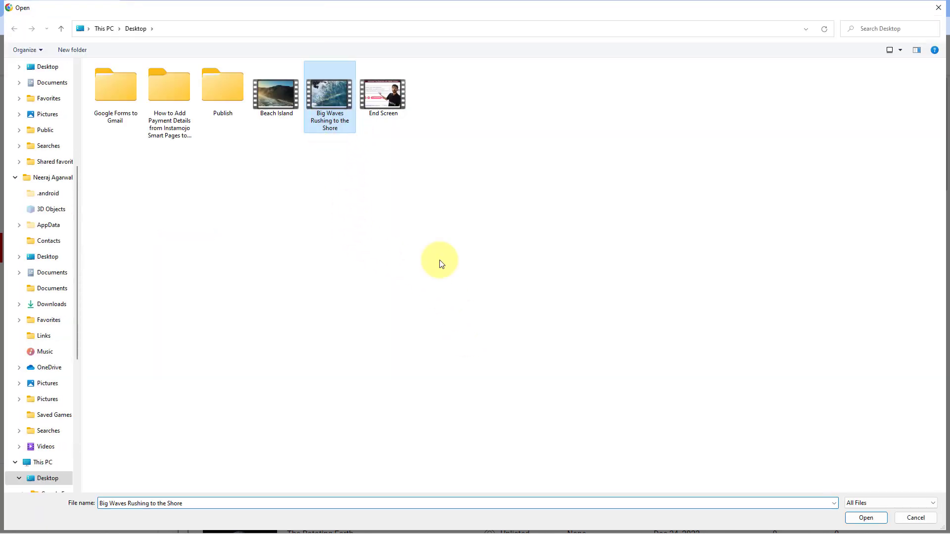
pyautogui.click(866, 517)
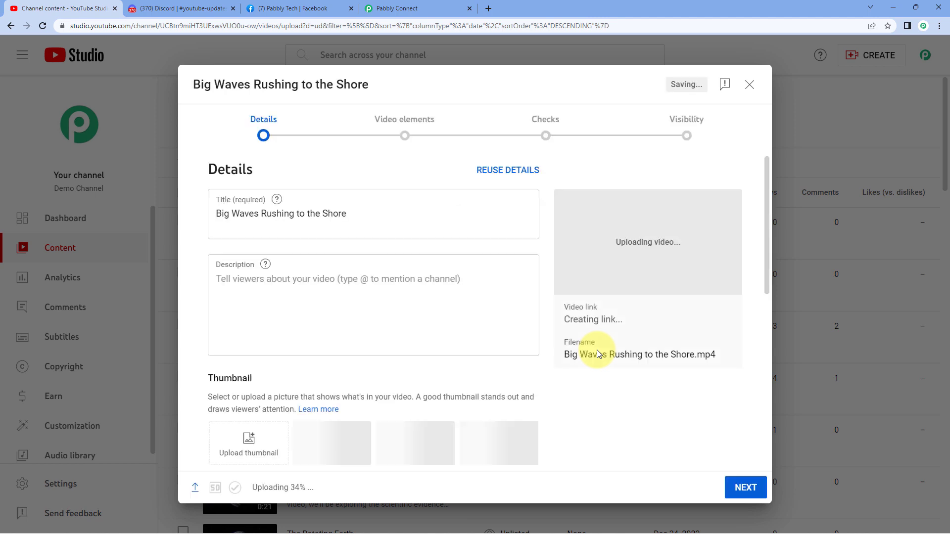
# Step: Enter the video description "This is a real-time test." and mark the video as not made for kids
pyautogui.click(334, 292)
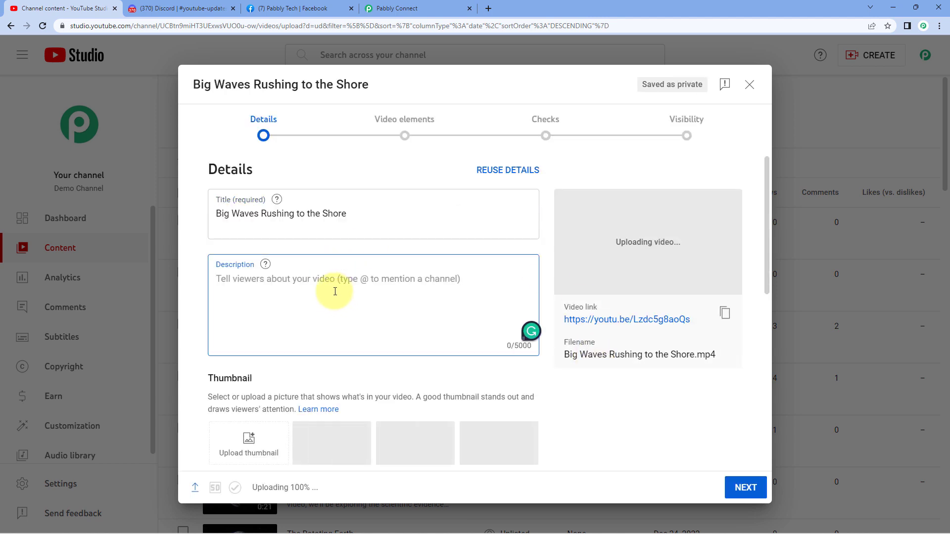
pyautogui.write('This ')
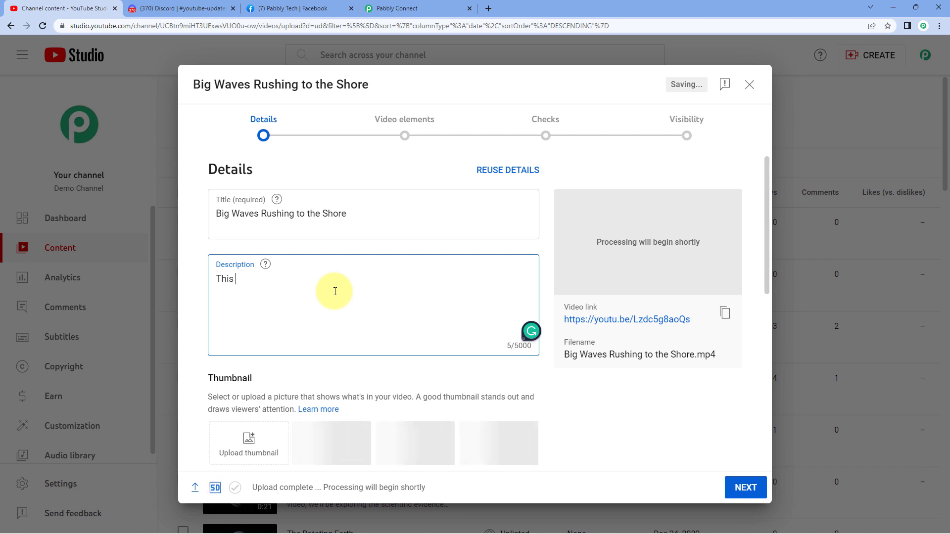
pyautogui.write(' is a real-')
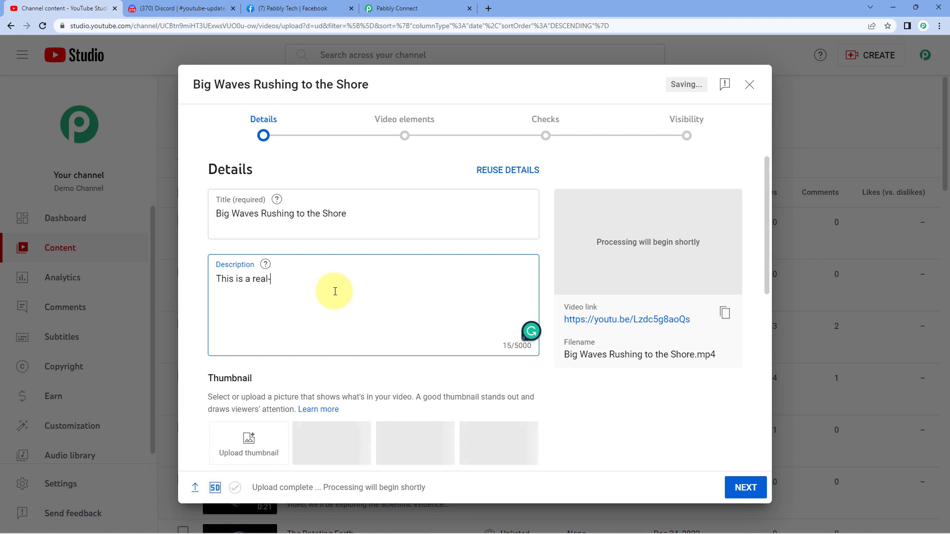
pyautogui.write('time test.')
pyautogui.scroll(-5, 372, 348)
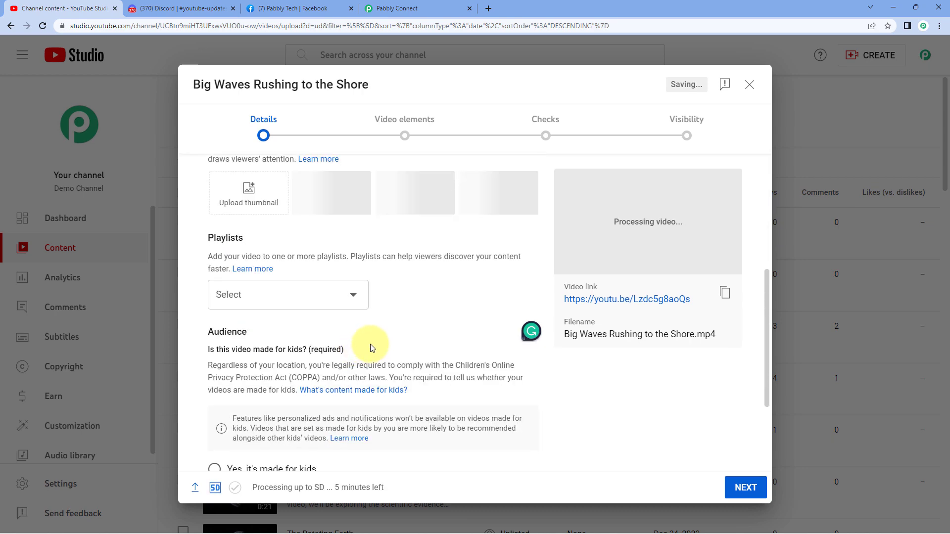
pyautogui.scroll(-3, 372, 348)
pyautogui.click(214, 355)
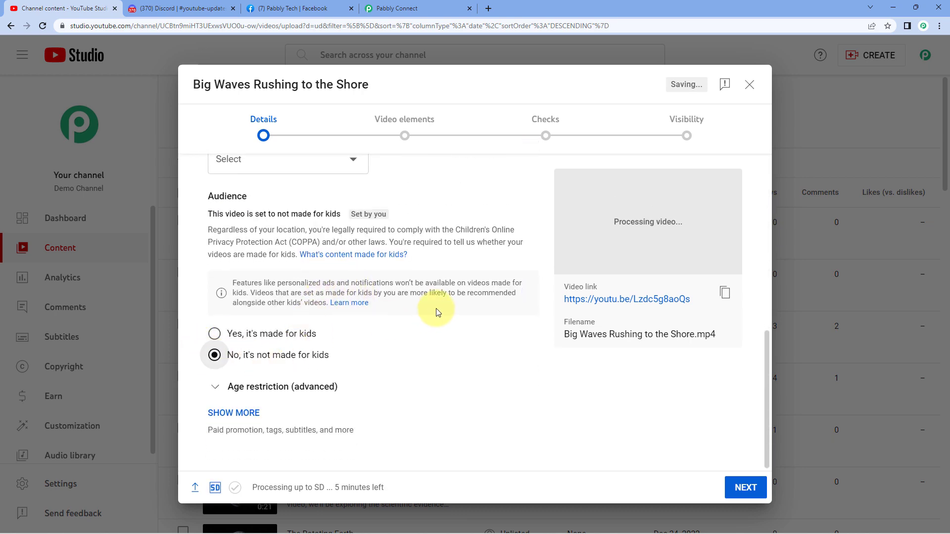
pyautogui.scroll(8, 438, 306)
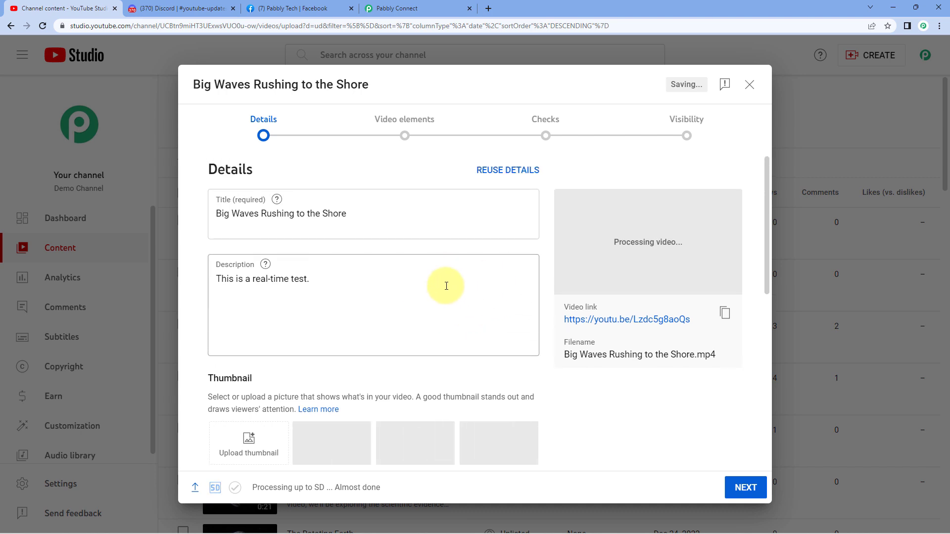
# Step: Proceed through the video elements and checks unchanged, set the visibility to Public and publish the video
pyautogui.click(747, 488)
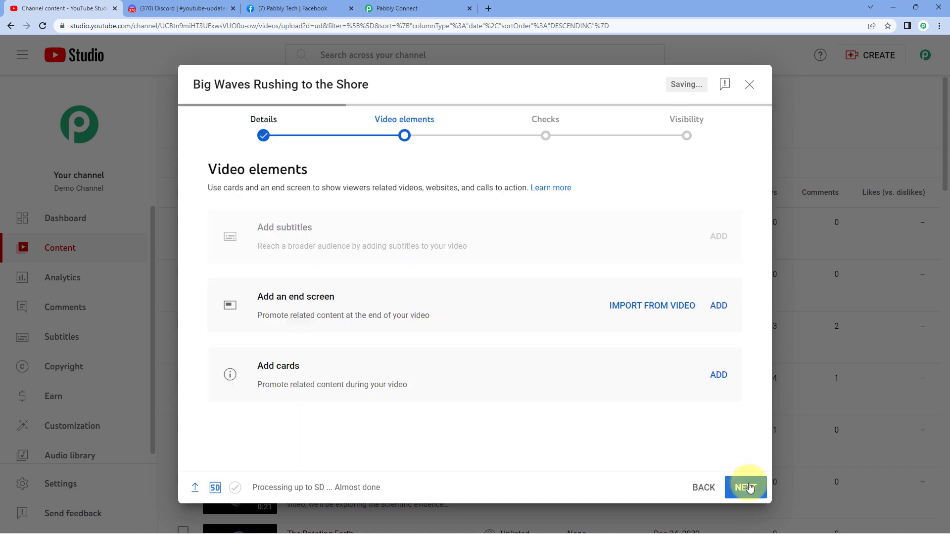
pyautogui.click(750, 487)
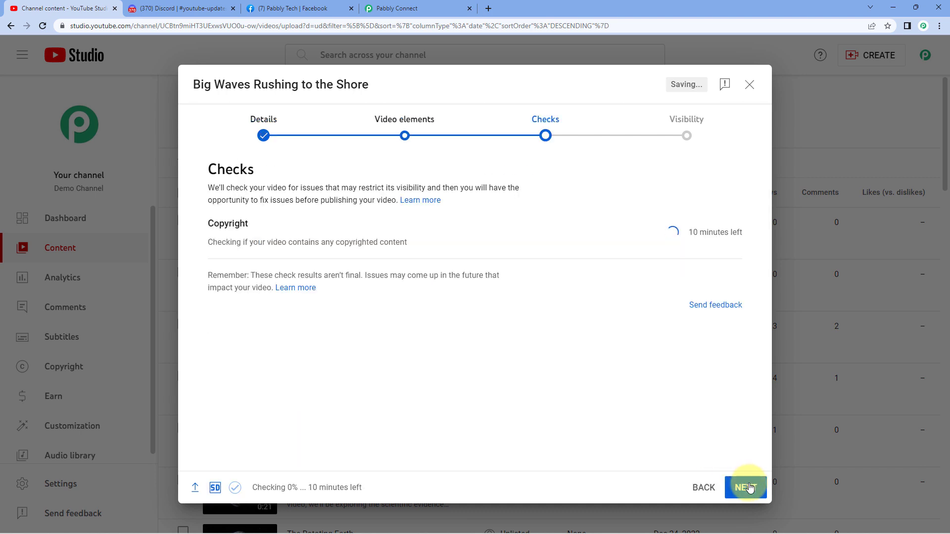
pyautogui.click(750, 488)
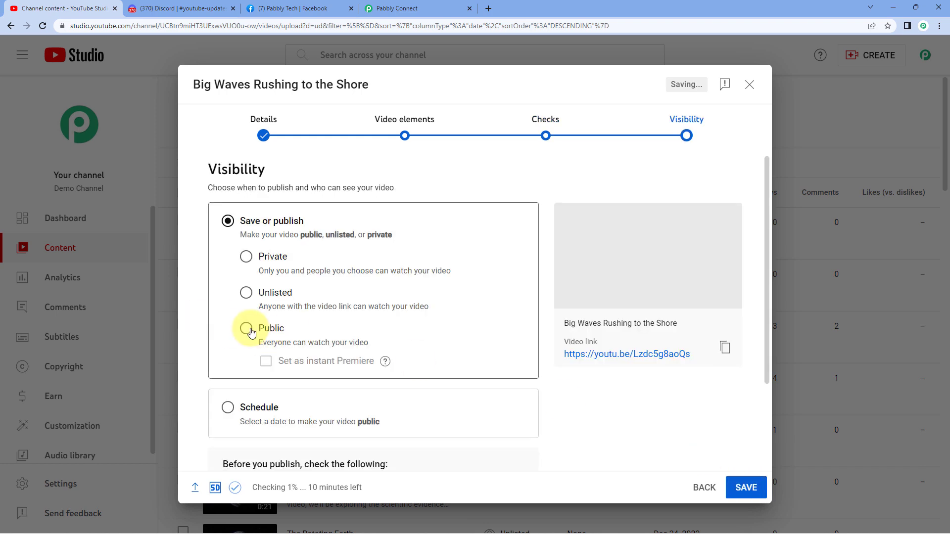
pyautogui.click(250, 331)
pyautogui.scroll(-3, 483, 313)
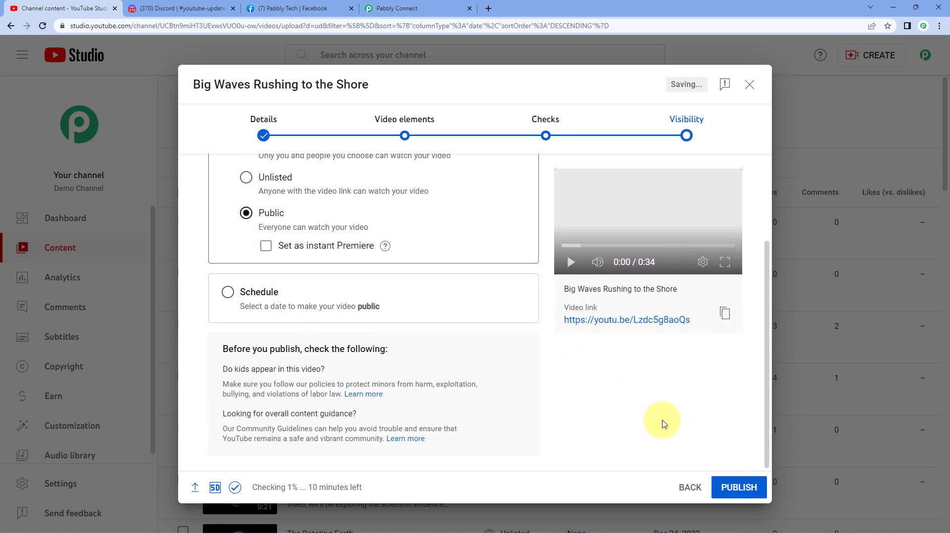
pyautogui.click(740, 476)
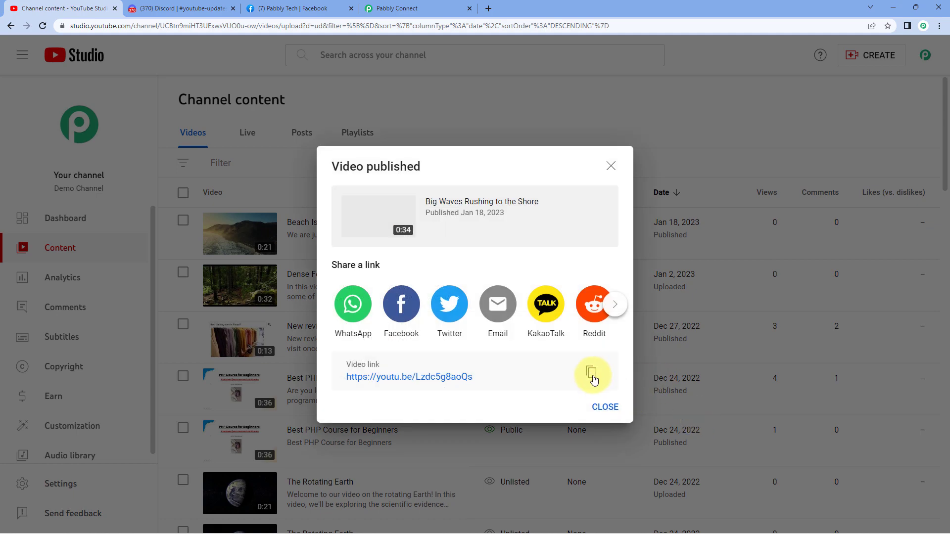
# Step: Copy the published video's link, open it on a new page to check the video, pause playback and close the page
pyautogui.click(591, 372)
pyautogui.click(488, 9)
pyautogui.write('https://youtu.be/Lzdc5g8aoQs')
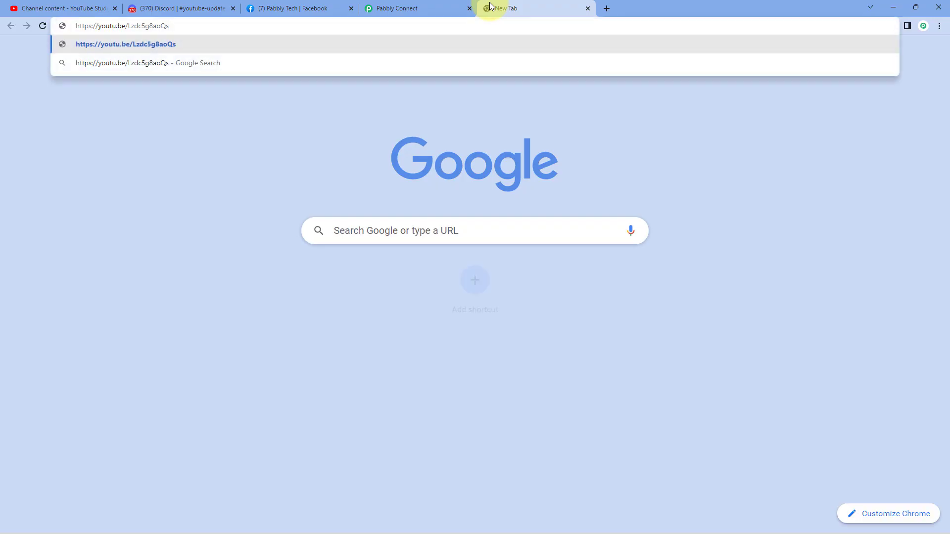
pyautogui.press('Return')
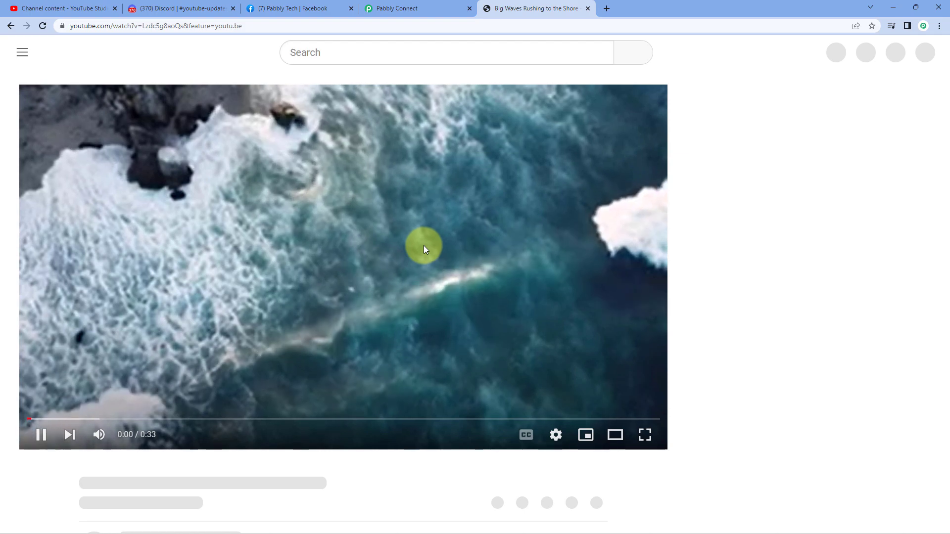
pyautogui.click(431, 244)
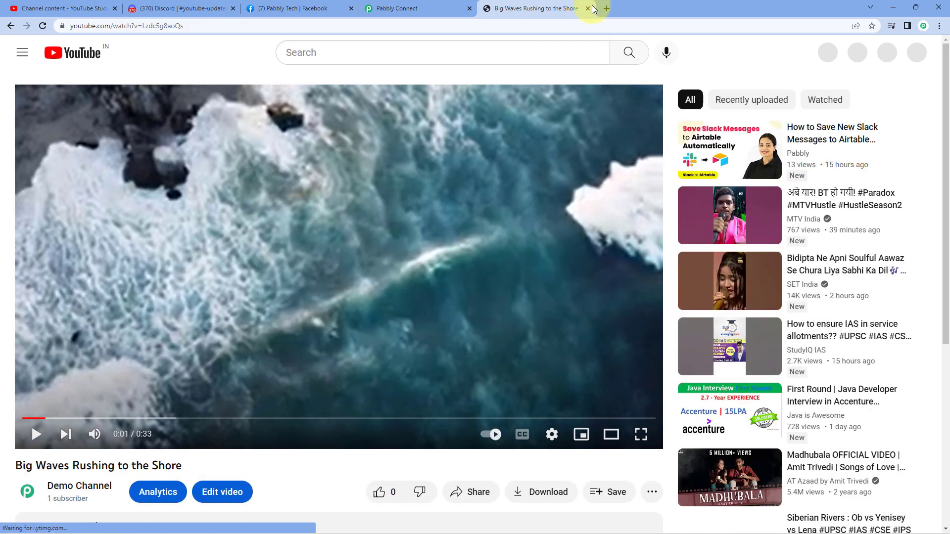
pyautogui.hotkey('ctrl', 'w')
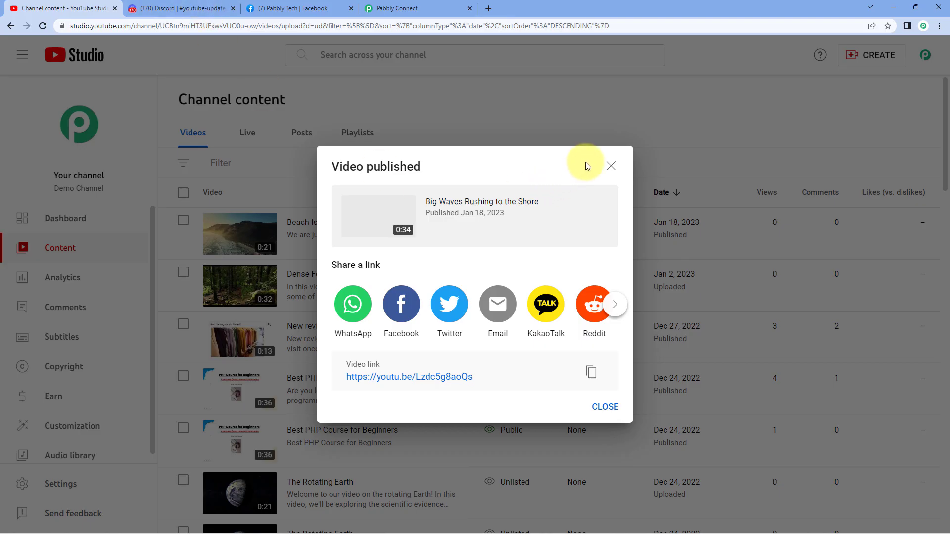
# Step: Close the published-video dialog, then review the trigger's polling interval in Pabbly Connect and the video list in YouTube Studio
pyautogui.click(611, 165)
pyautogui.click(421, 8)
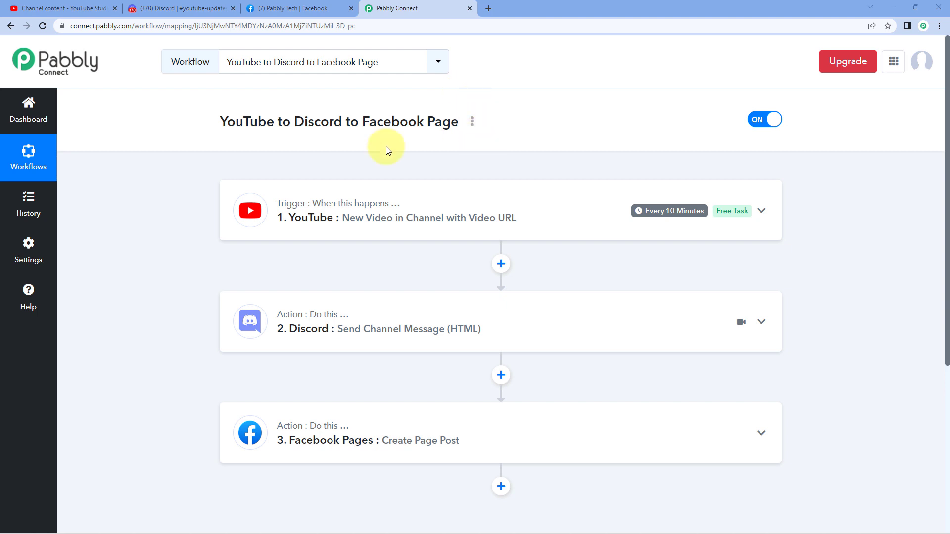
pyautogui.moveTo(642, 223)
pyautogui.click(54, 8)
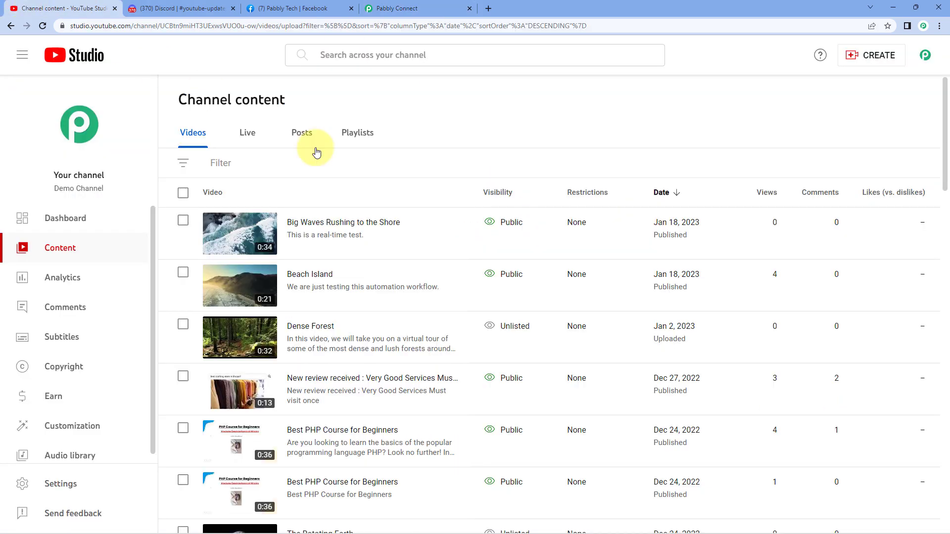
pyautogui.click(428, 7)
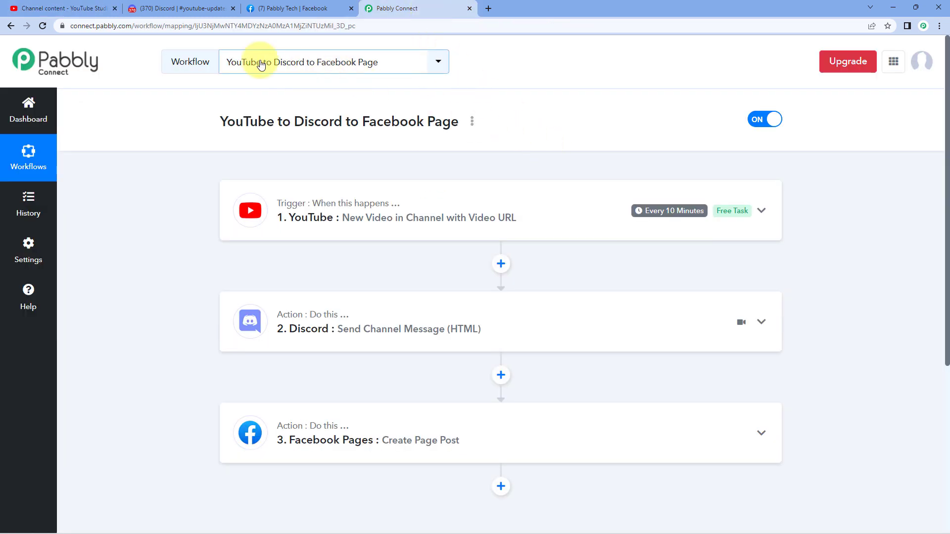
# Step: Check Discord's #youtube-updates channel and the Pabbly Tech Facebook page for new posts, and return to the Pabbly Connect workflow
pyautogui.click(191, 8)
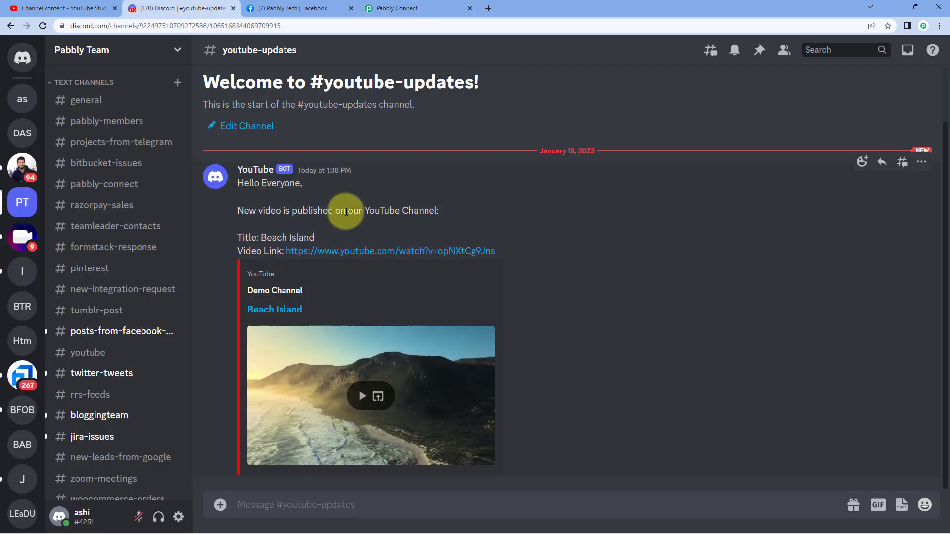
pyautogui.click(324, 9)
pyautogui.scroll(8, 477, 208)
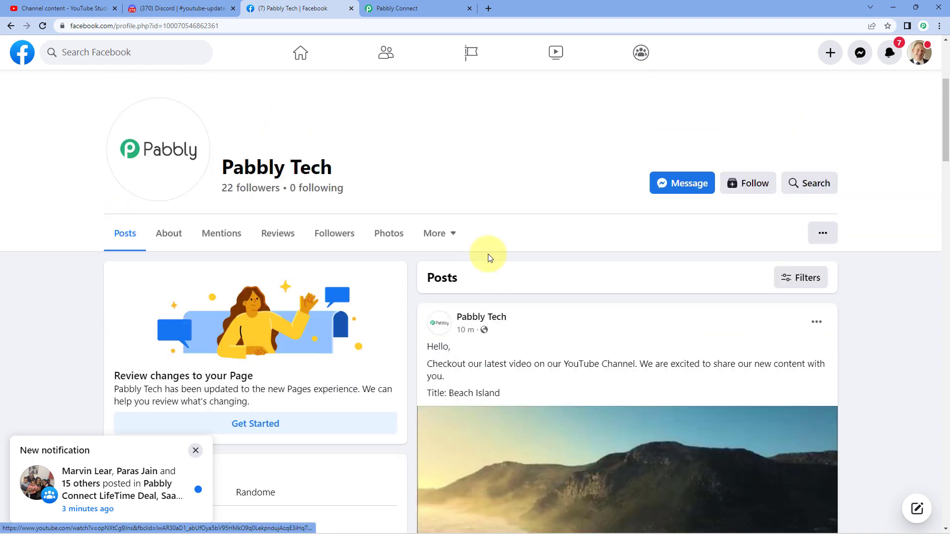
pyautogui.click(422, 8)
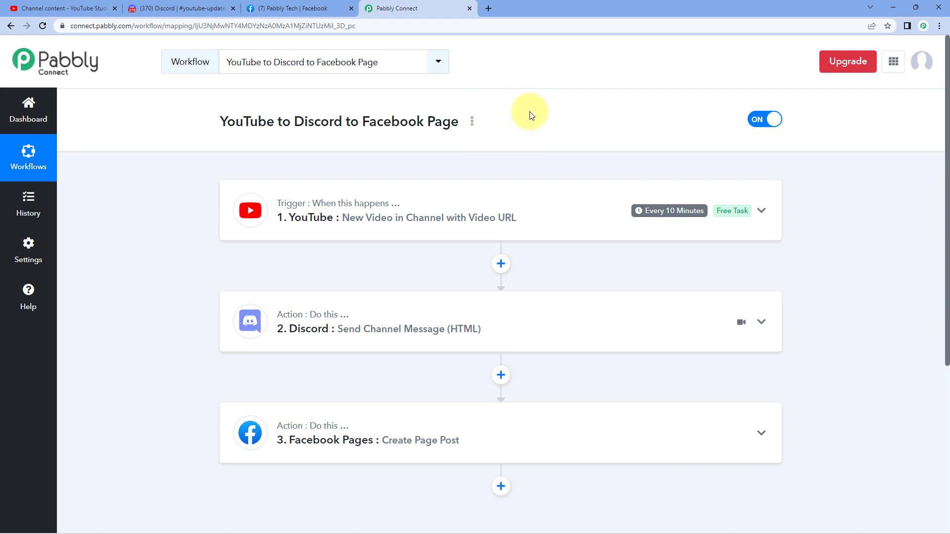
# Step: Compare the newest #youtube-updates message in Discord with the video title in YouTube Studio, and open its video link, pausing playback
pyautogui.click(211, 7)
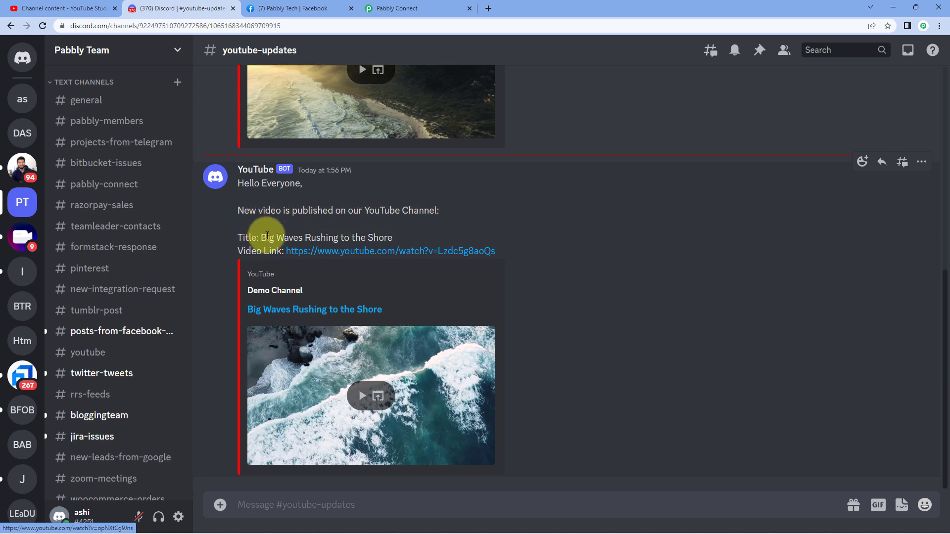
pyautogui.moveTo(260, 238); pyautogui.dragTo(398, 238)
pyautogui.click(98, 6)
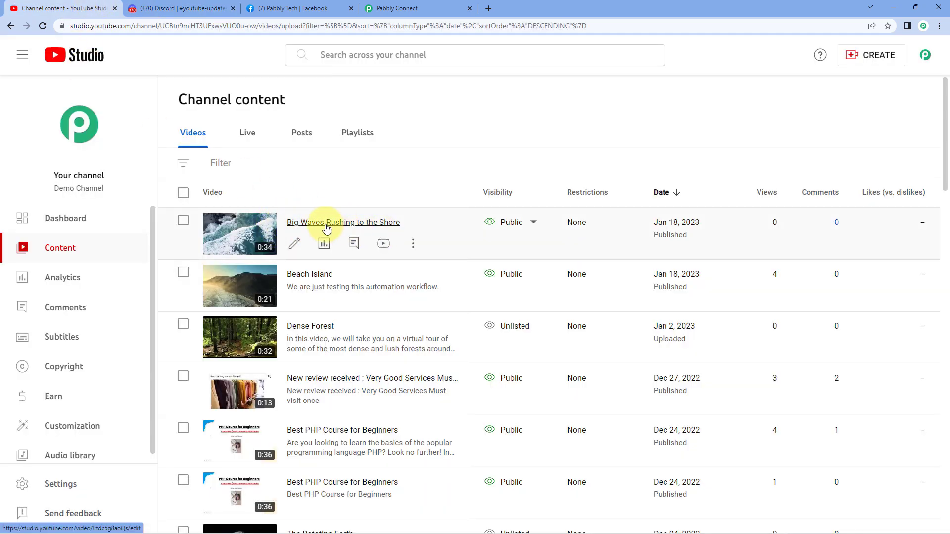
pyautogui.click(188, 9)
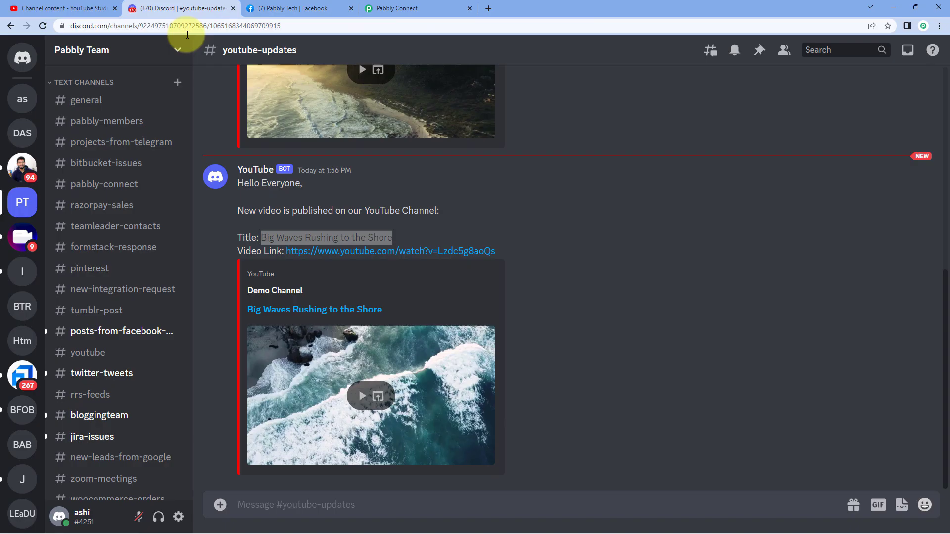
pyautogui.click(361, 253)
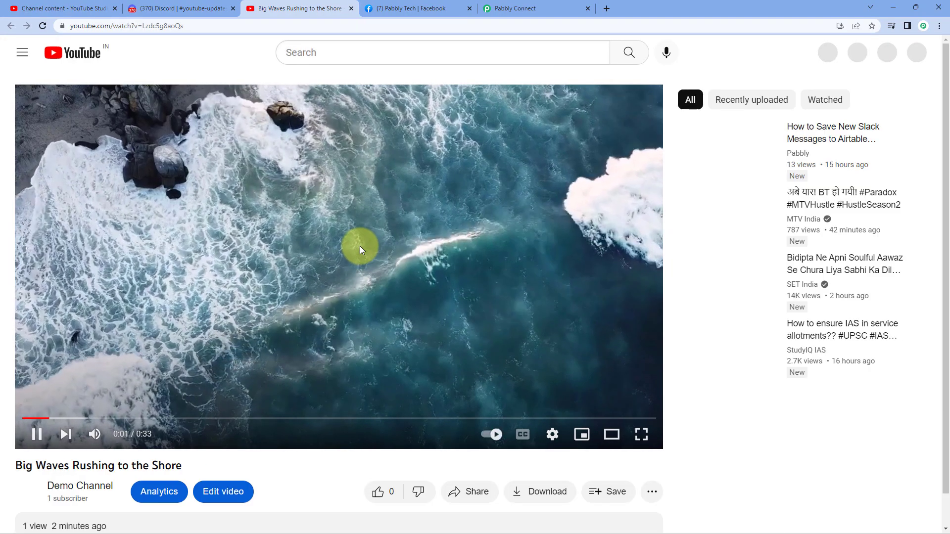
pyautogui.click(360, 245)
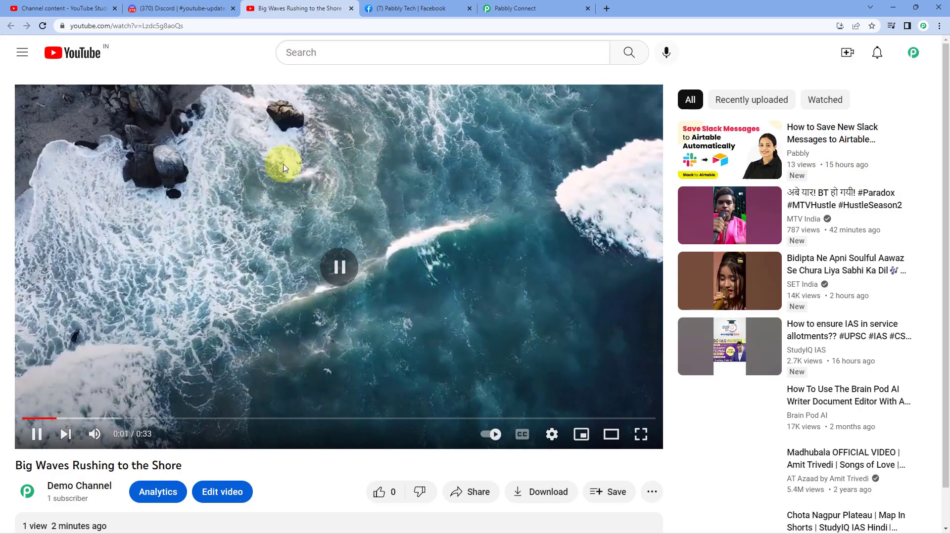
# Step: Switch to the Pabbly Tech Facebook page, reload it and examine the newest post's text, title and video preview
pyautogui.click(405, 10)
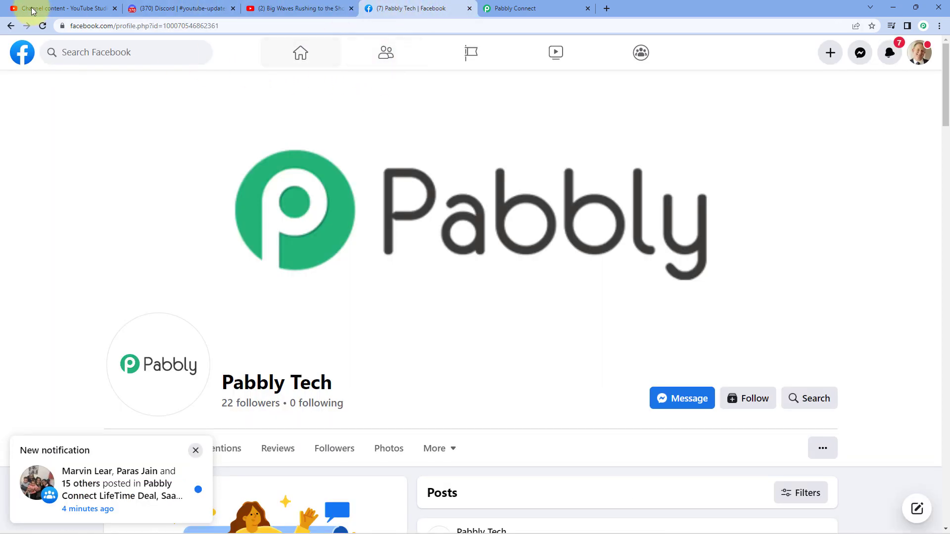
pyautogui.click(43, 26)
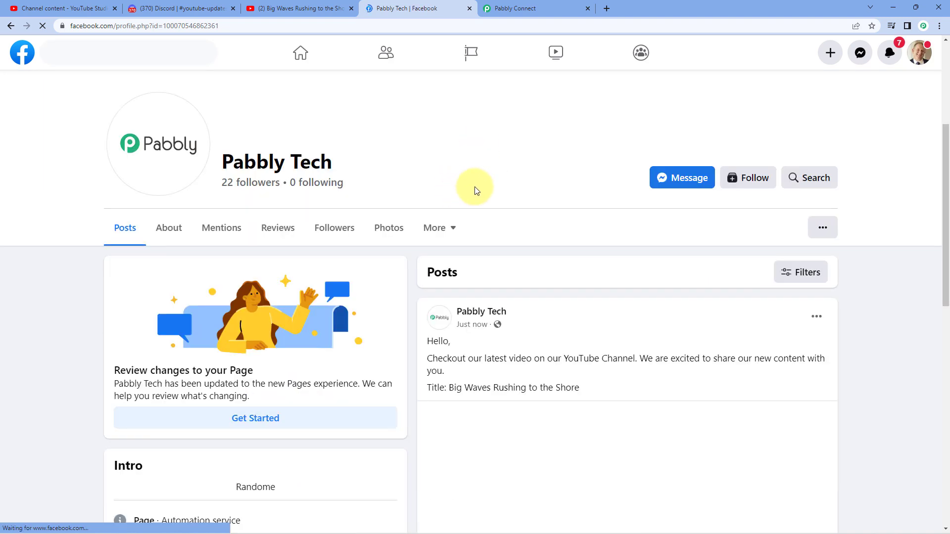
pyautogui.scroll(-2, 476, 191)
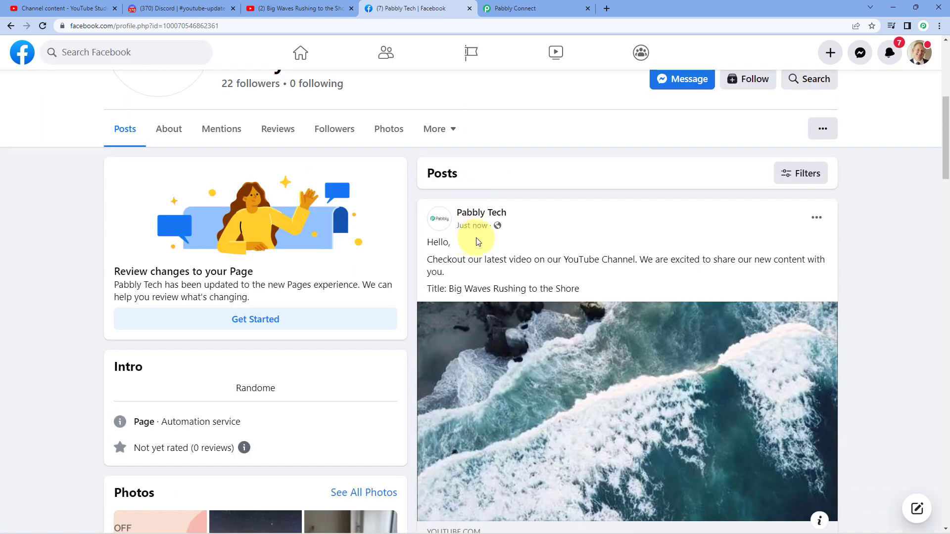
pyautogui.scroll(-1, 478, 242)
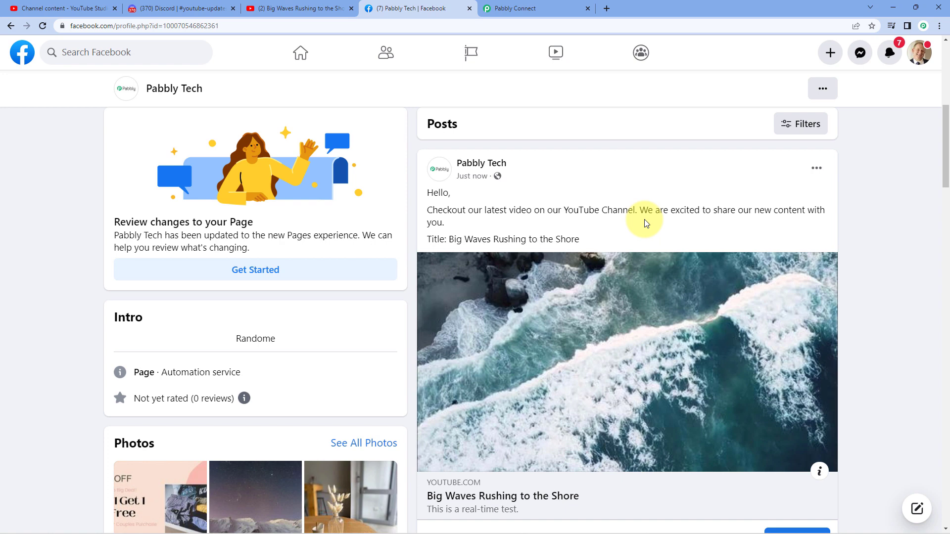
pyautogui.moveTo(449, 239); pyautogui.dragTo(462, 203)
pyautogui.click(463, 204)
# Step: Switch back to Pabbly Connect and review the workflow's trigger and actions alongside the opened YouTube video
pyautogui.click(531, 11)
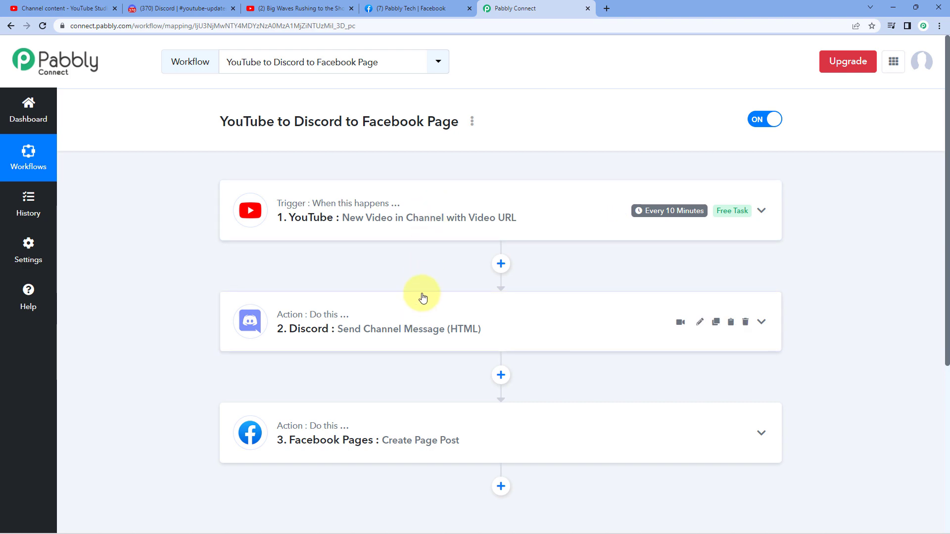
pyautogui.click(259, 8)
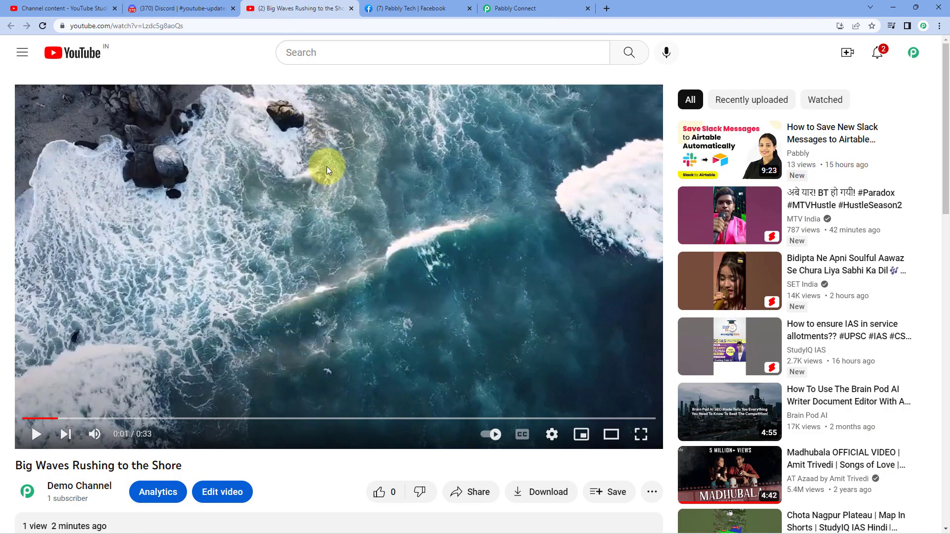
pyautogui.click(563, 7)
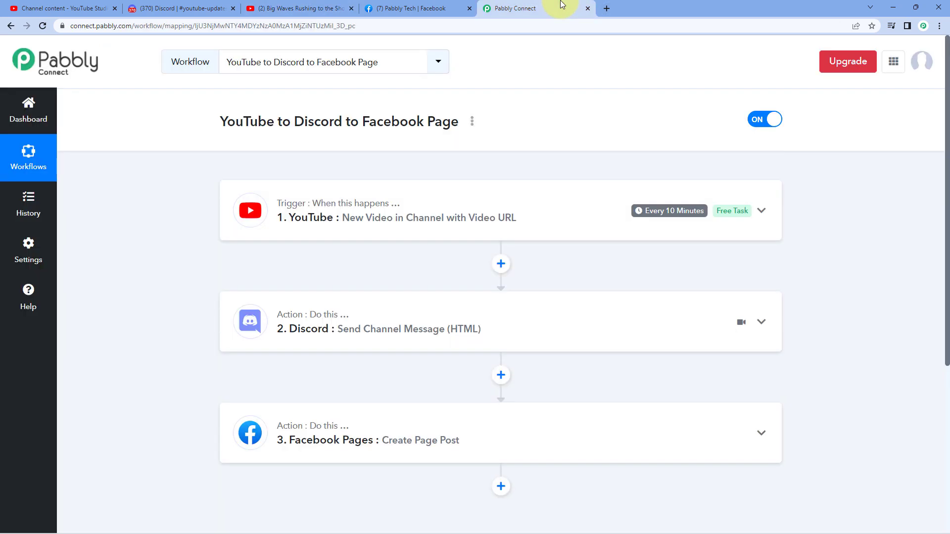